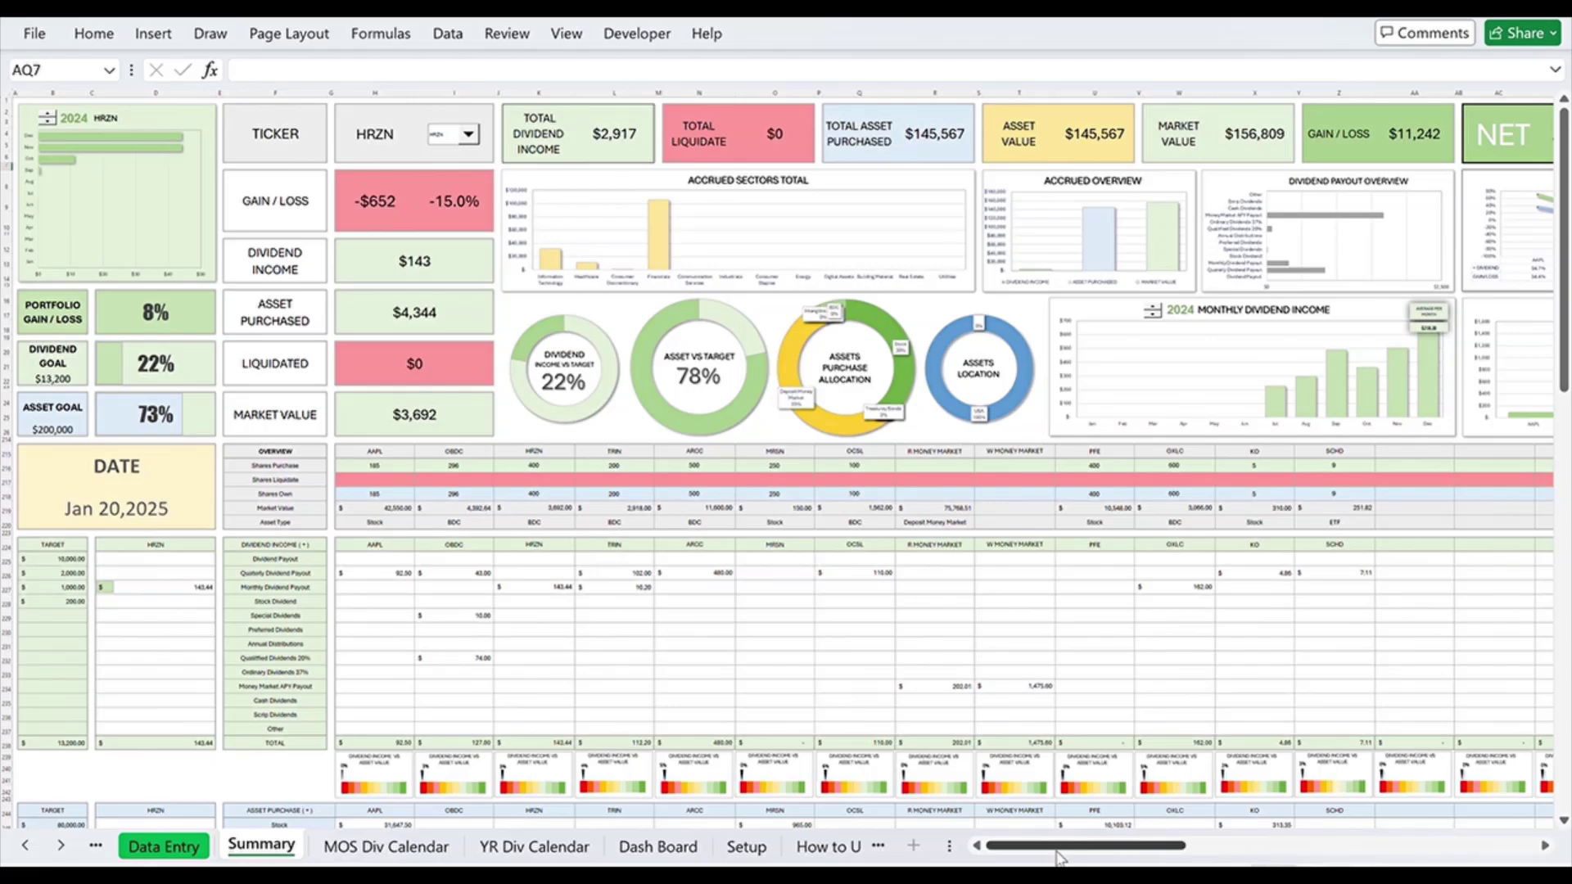
# Scroll the Summary dashboard sideways to reveal the rest of HRZN's gain/loss and dividend figures
pyautogui.moveTo(1049, 852)
pyautogui.mouseDown()
pyautogui.moveTo(1273, 856)
pyautogui.moveTo(1036, 853)
pyautogui.mouseUp()
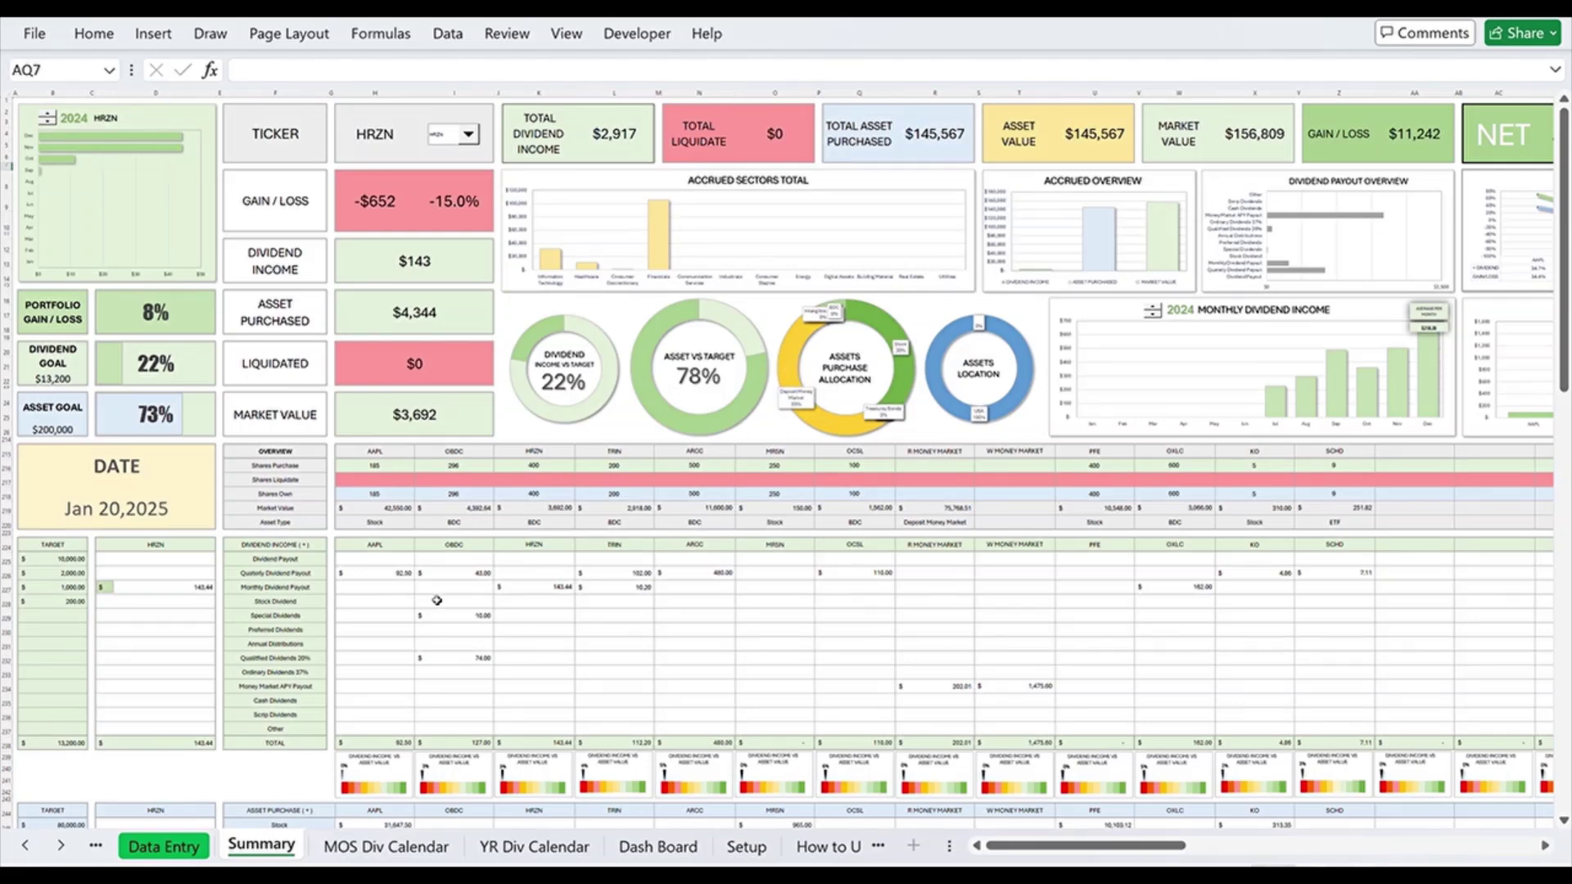
pyautogui.click(746, 846)
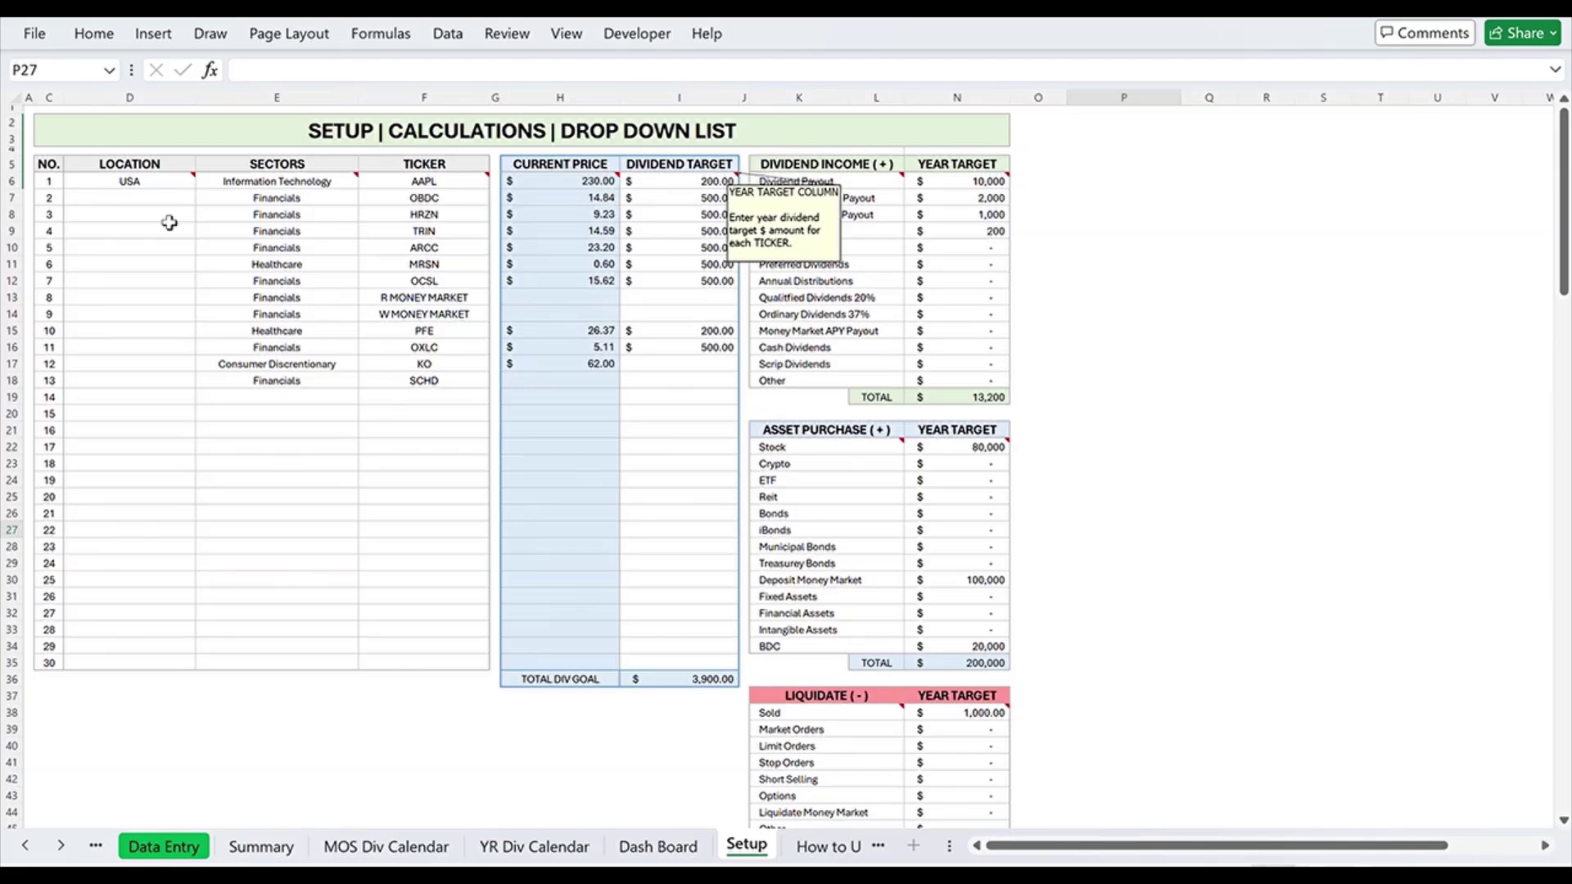
pyautogui.click(151, 199)
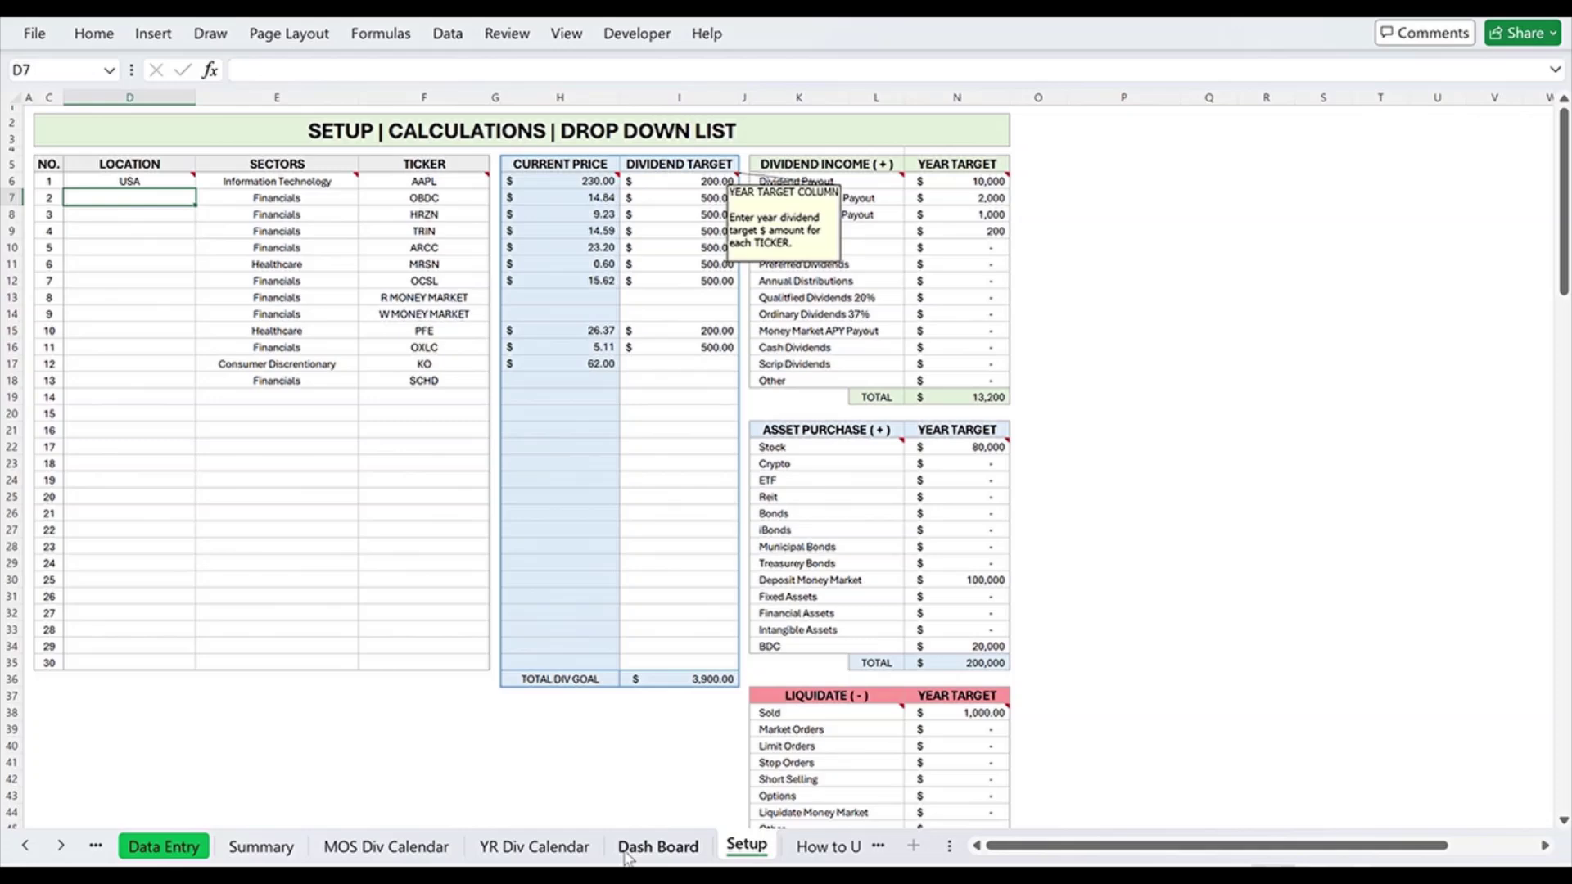
pyautogui.click(651, 848)
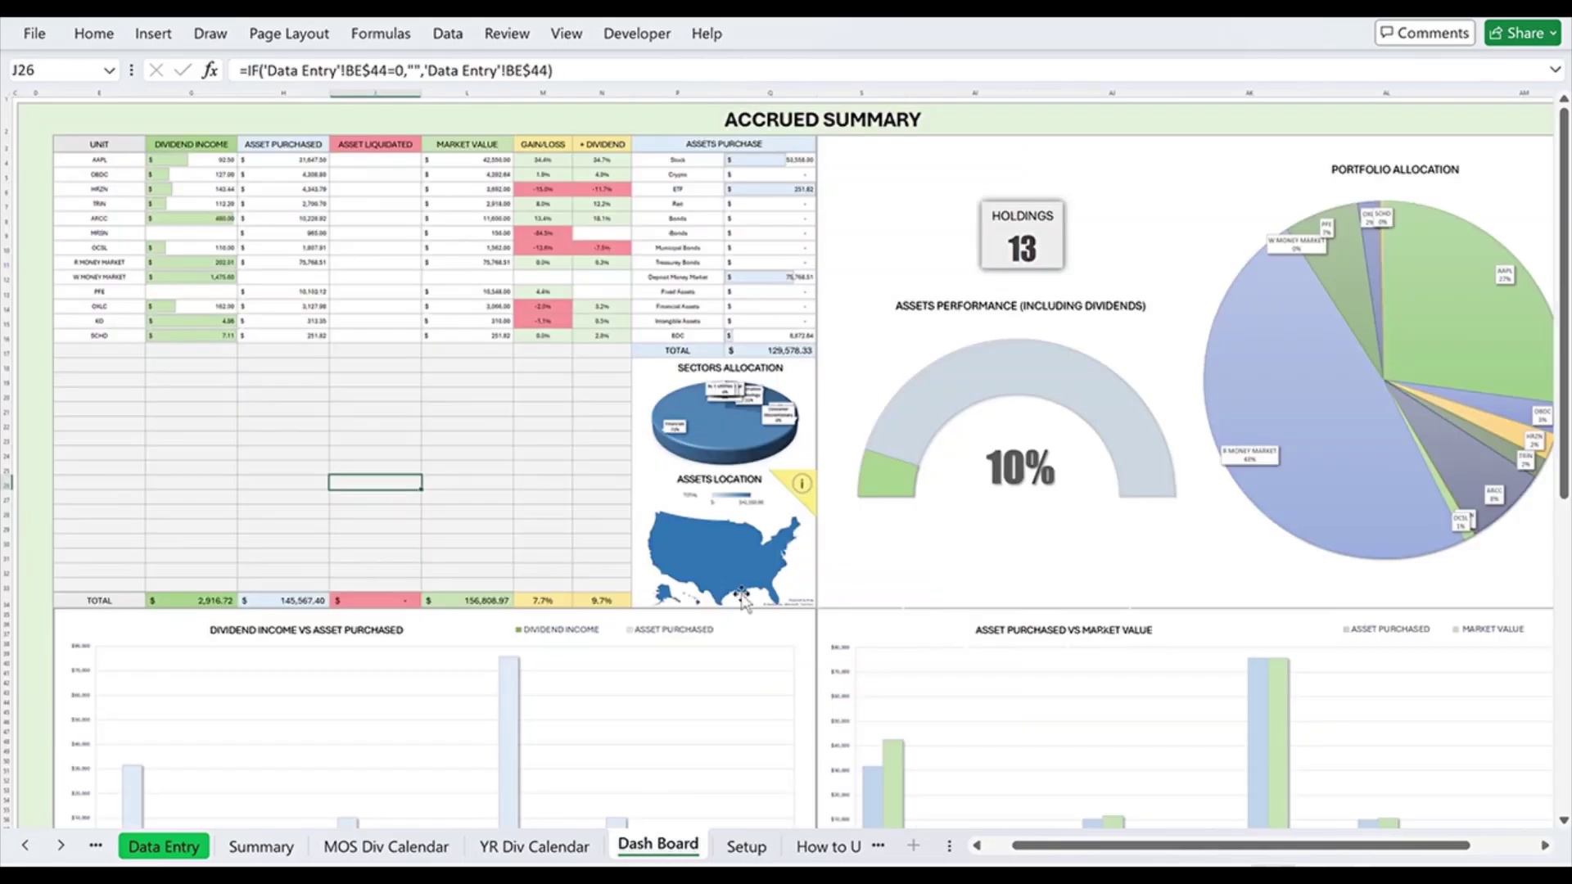
pyautogui.click(742, 848)
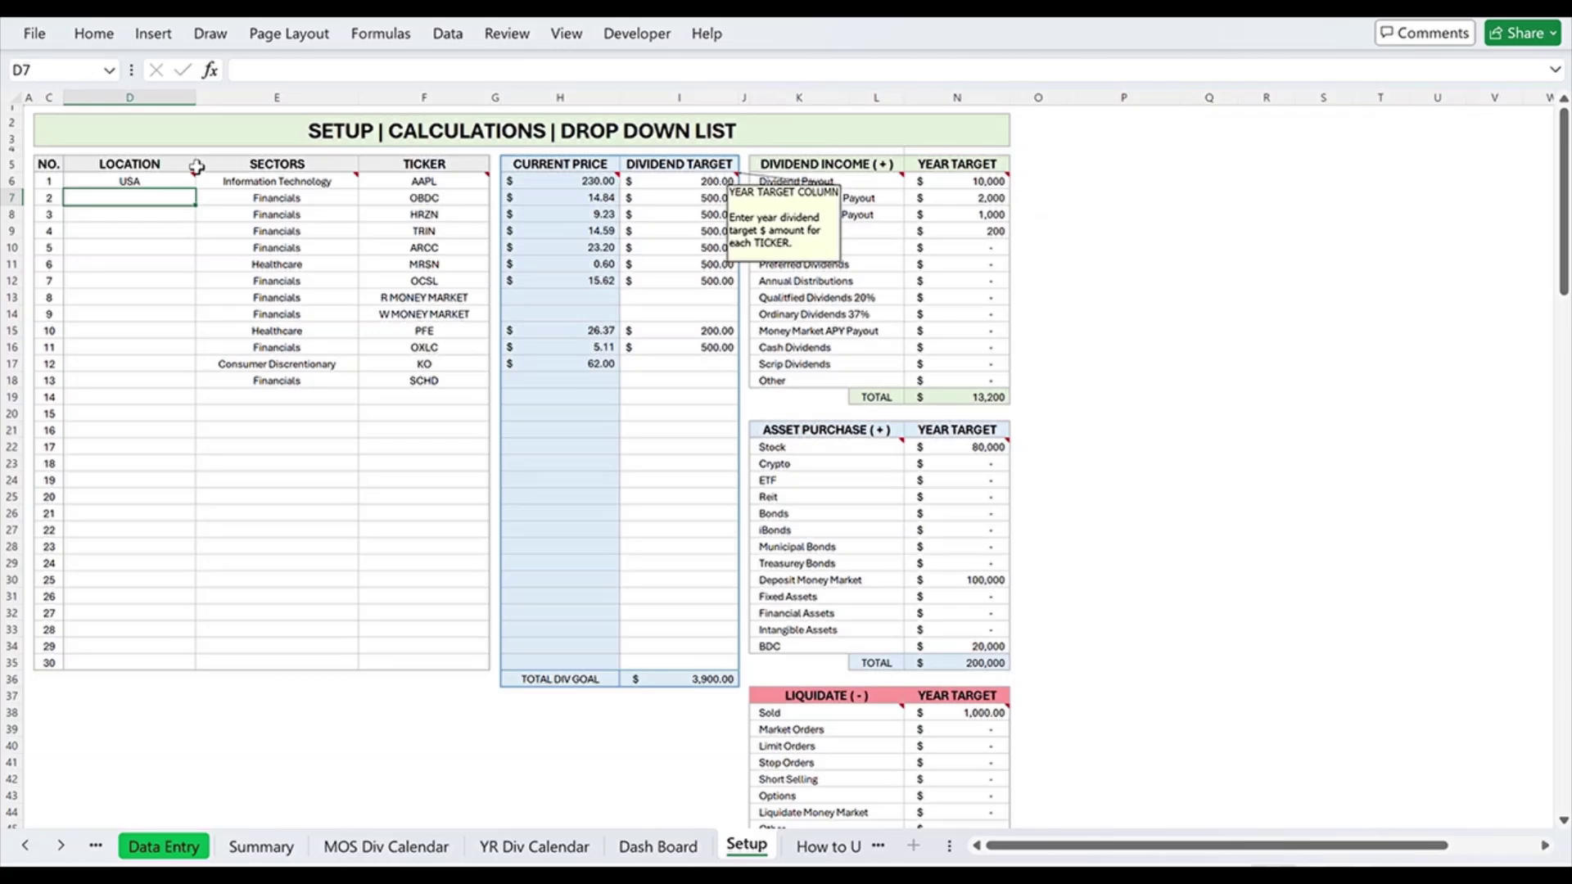
# Enter UK as the OBDC ticker's location in D7 and check the Dash Board
pyautogui.write('UK')
pyautogui.click(131, 281)
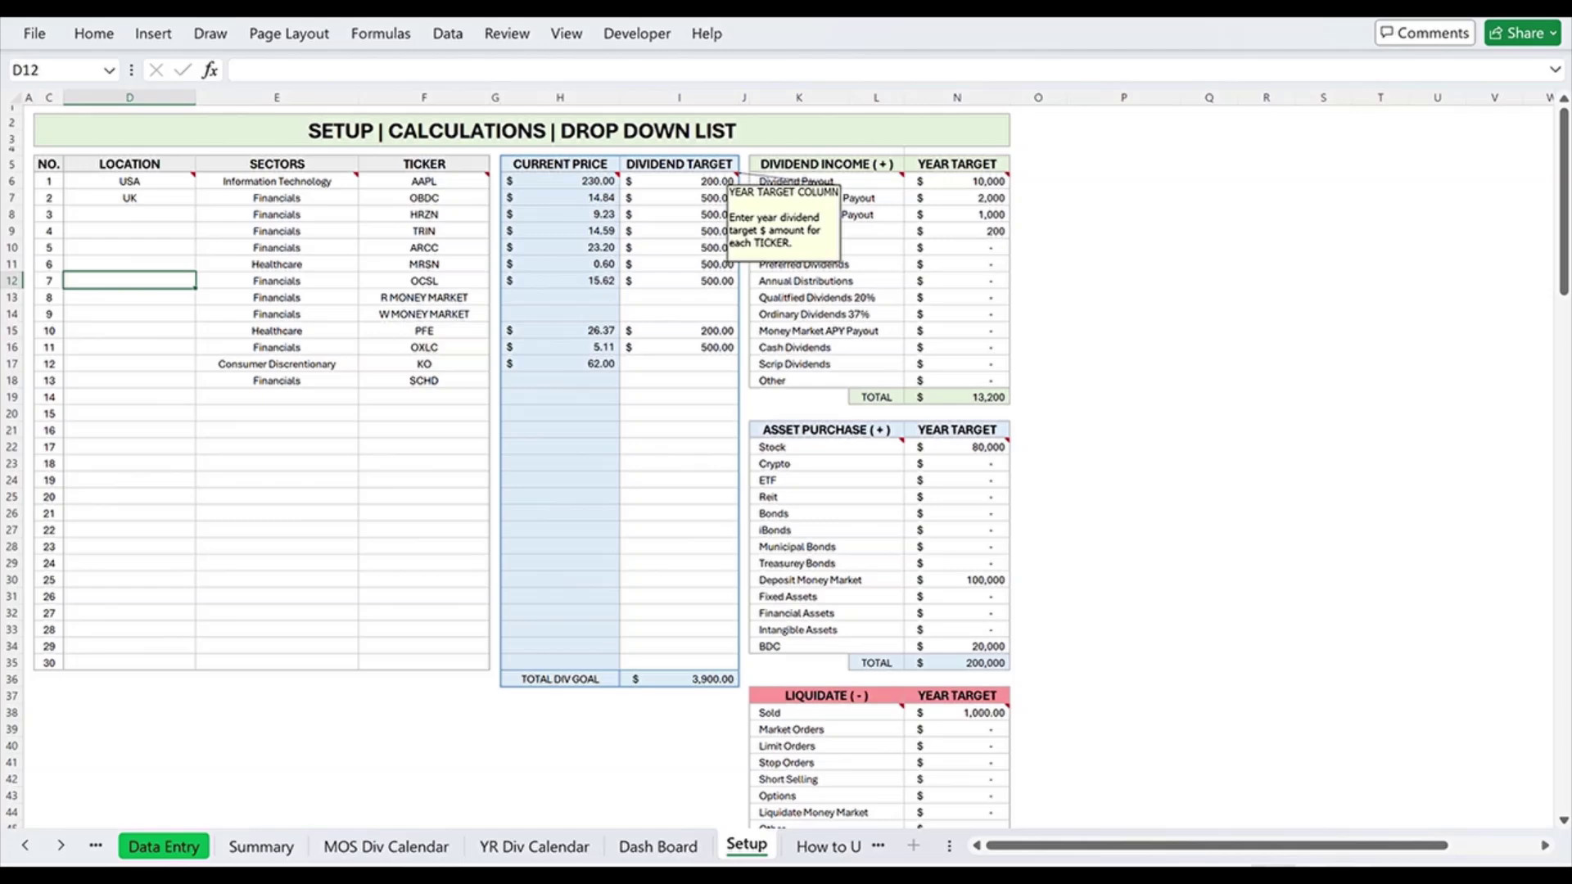
pyautogui.click(660, 846)
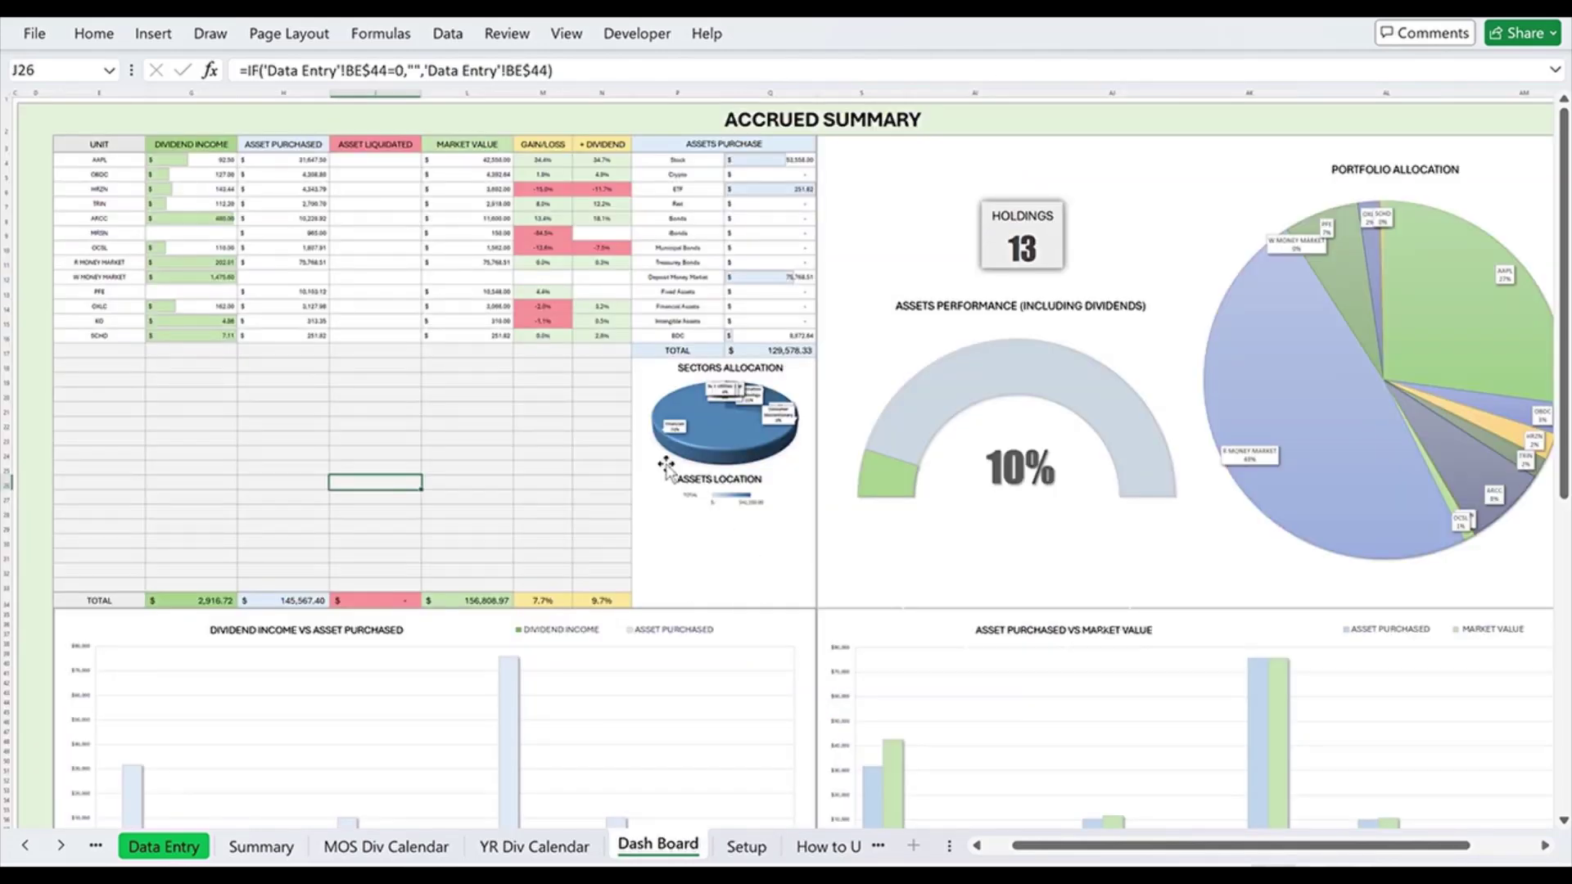
# Back on Setup, inspect the TOTAL DIV GOAL cell and AAPL's $230.00 current price
pyautogui.click(746, 847)
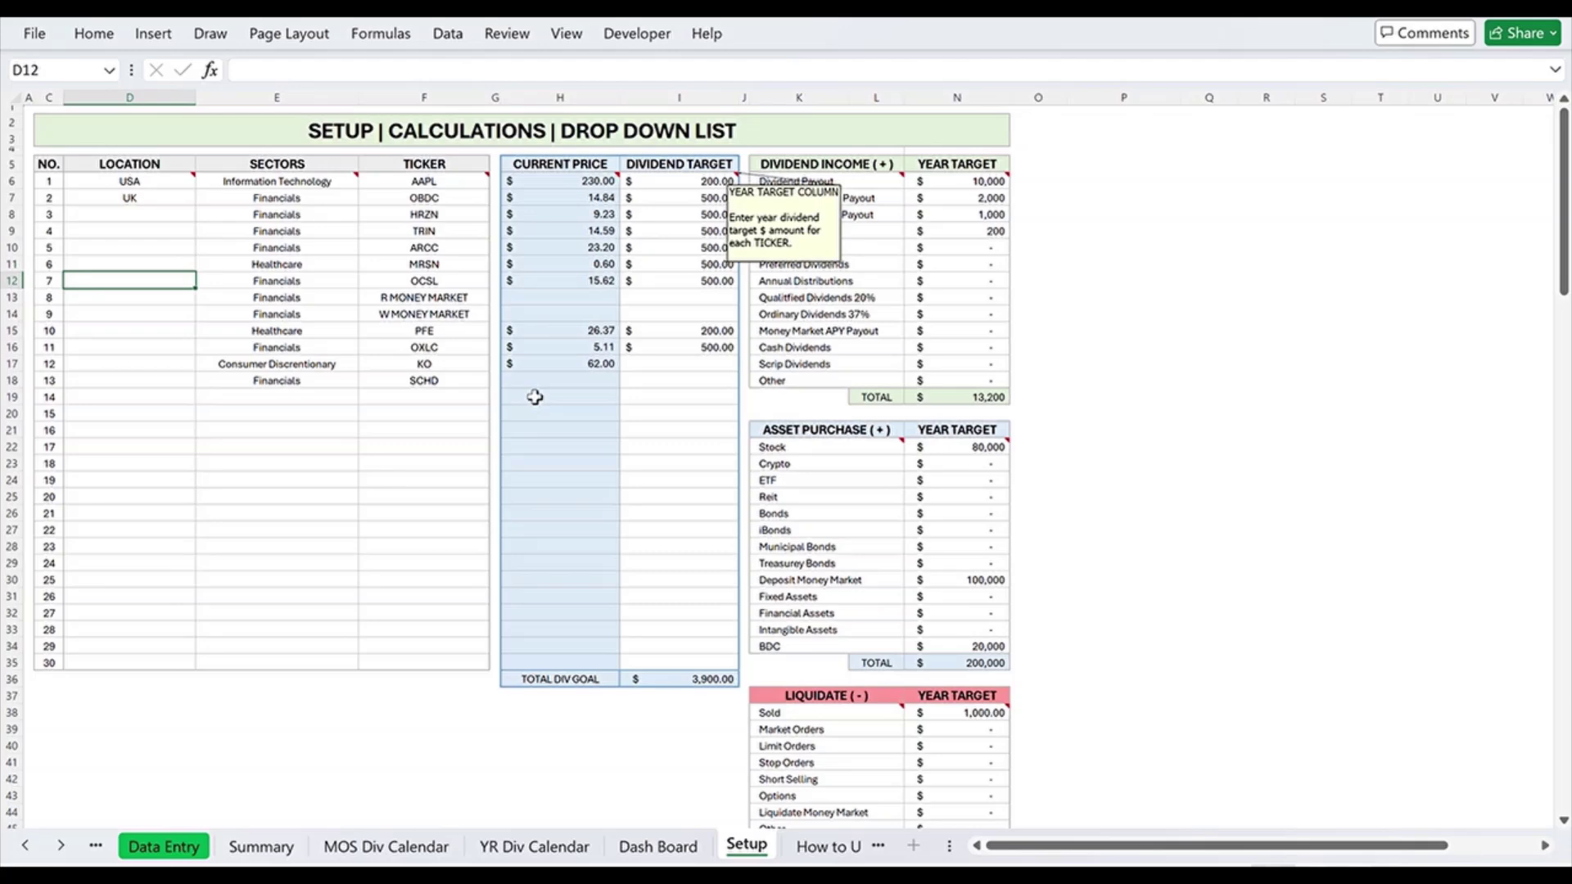
pyautogui.click(559, 682)
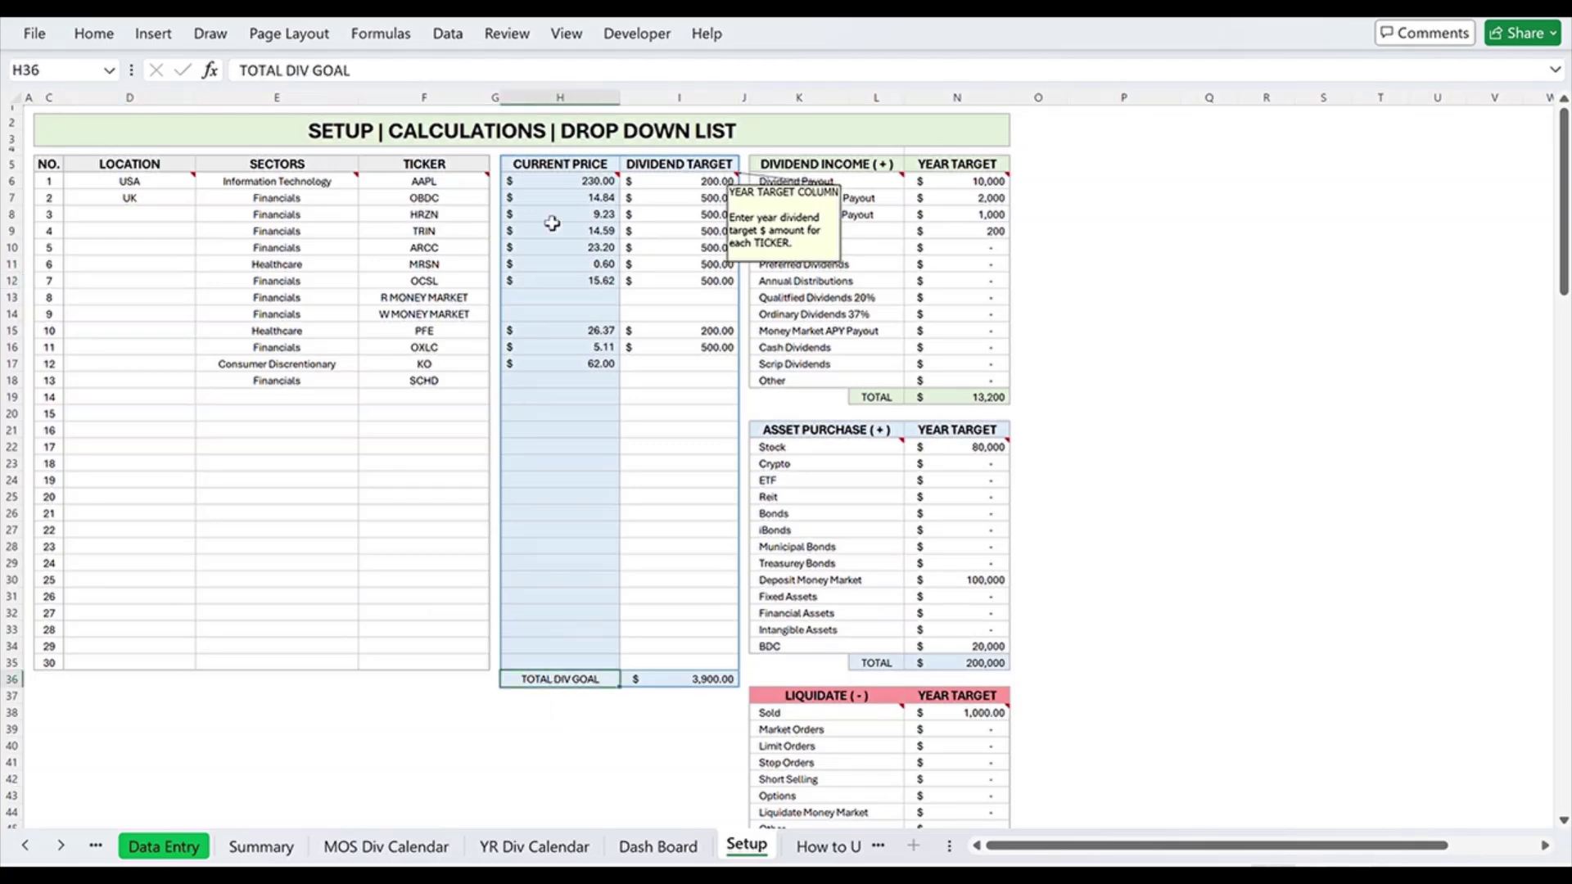
pyautogui.click(553, 185)
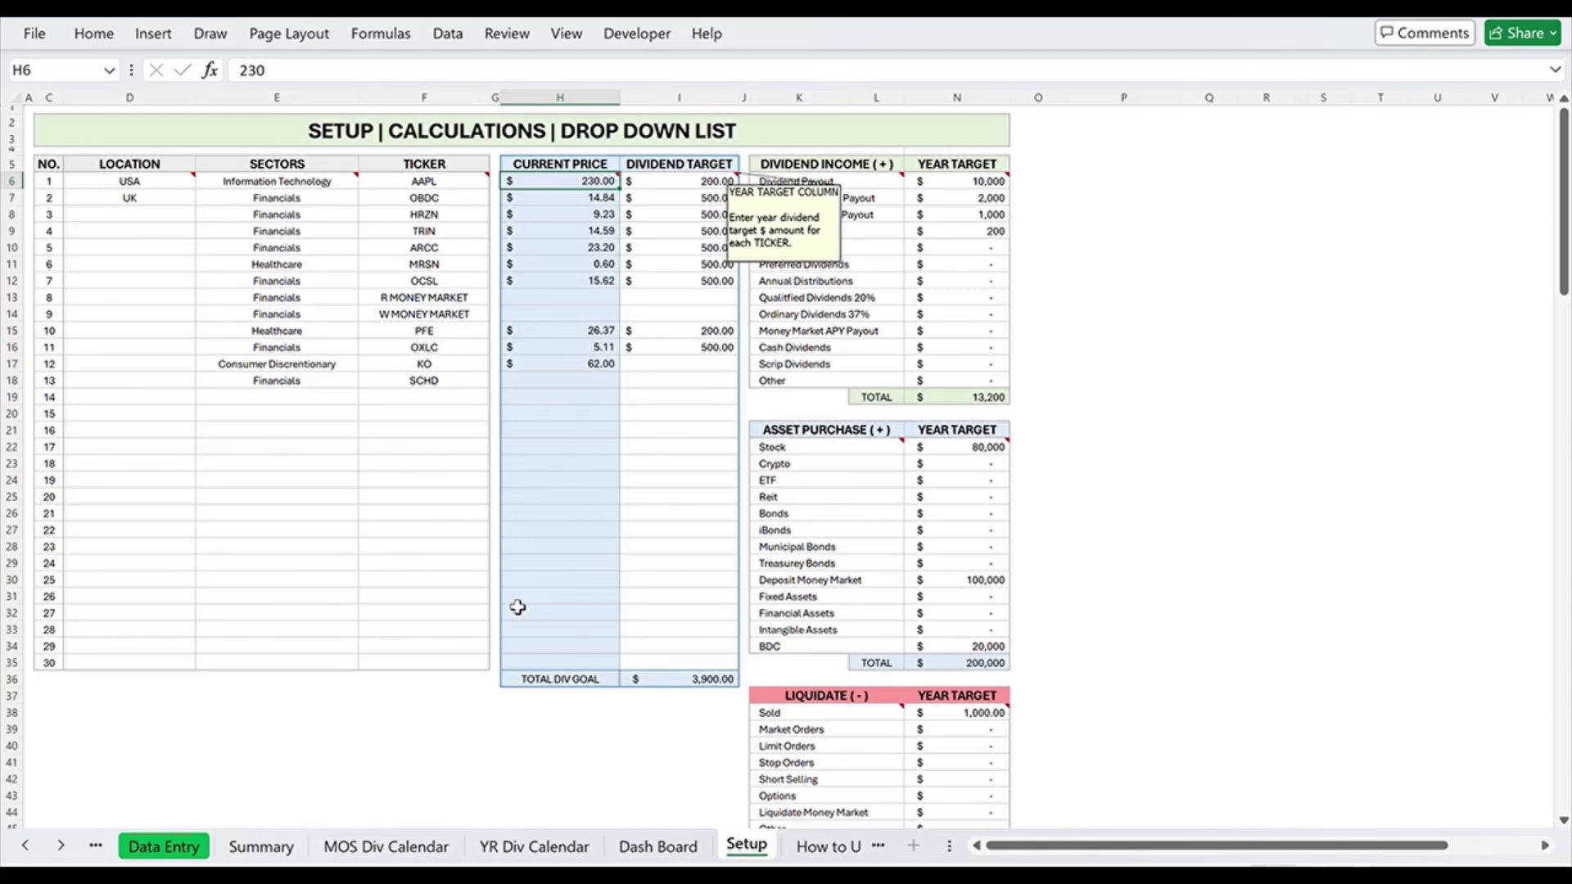
pyautogui.click(827, 846)
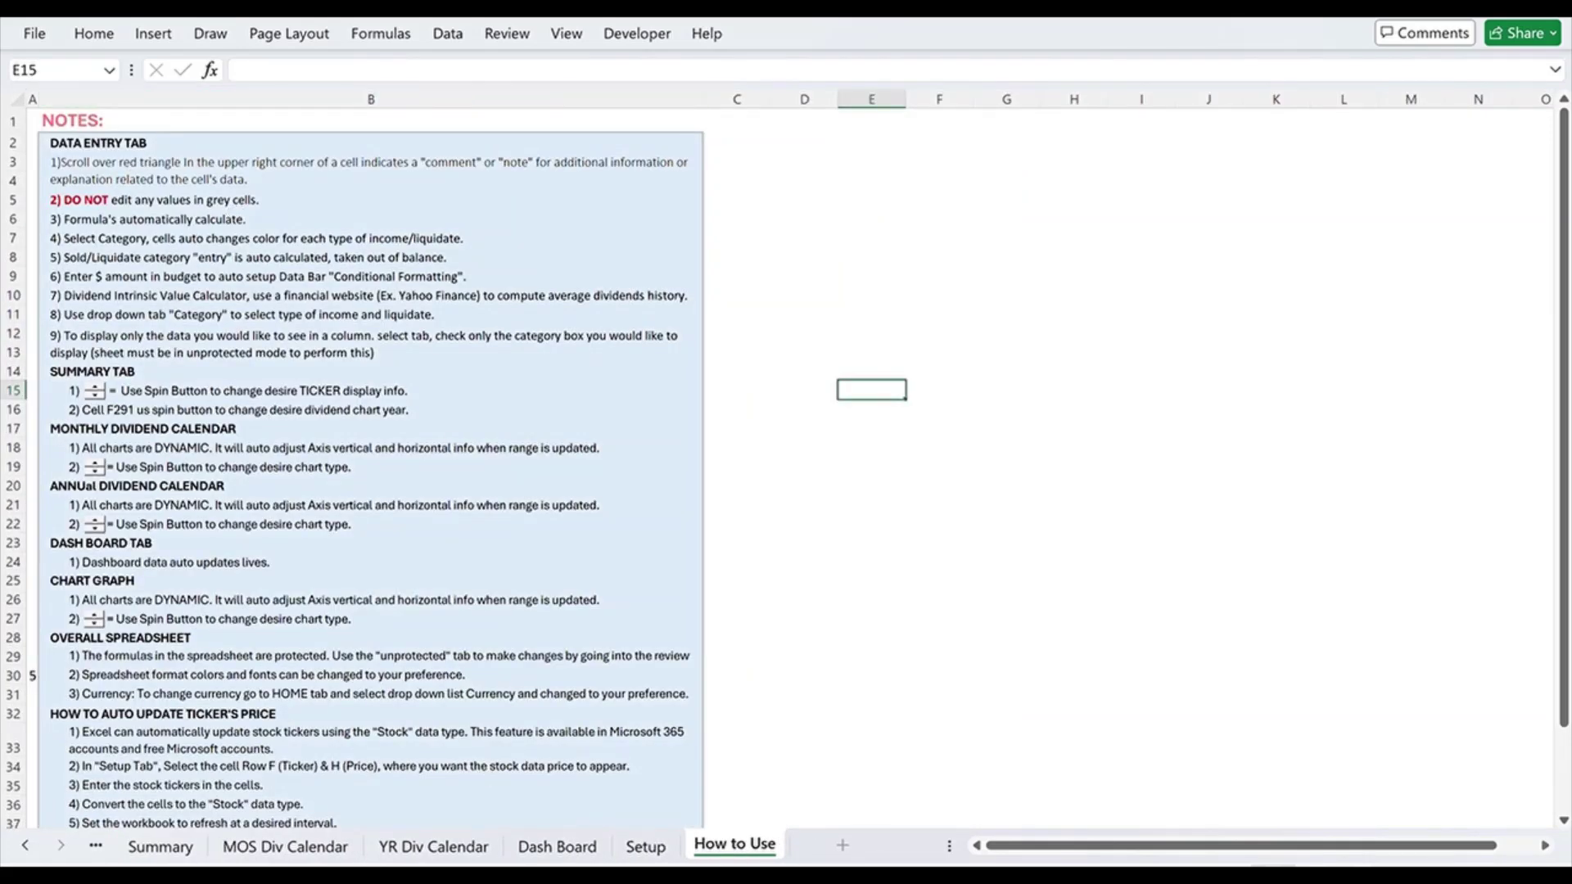
pyautogui.scroll(-4, 246, 696)
pyautogui.scroll(1, 197, 647)
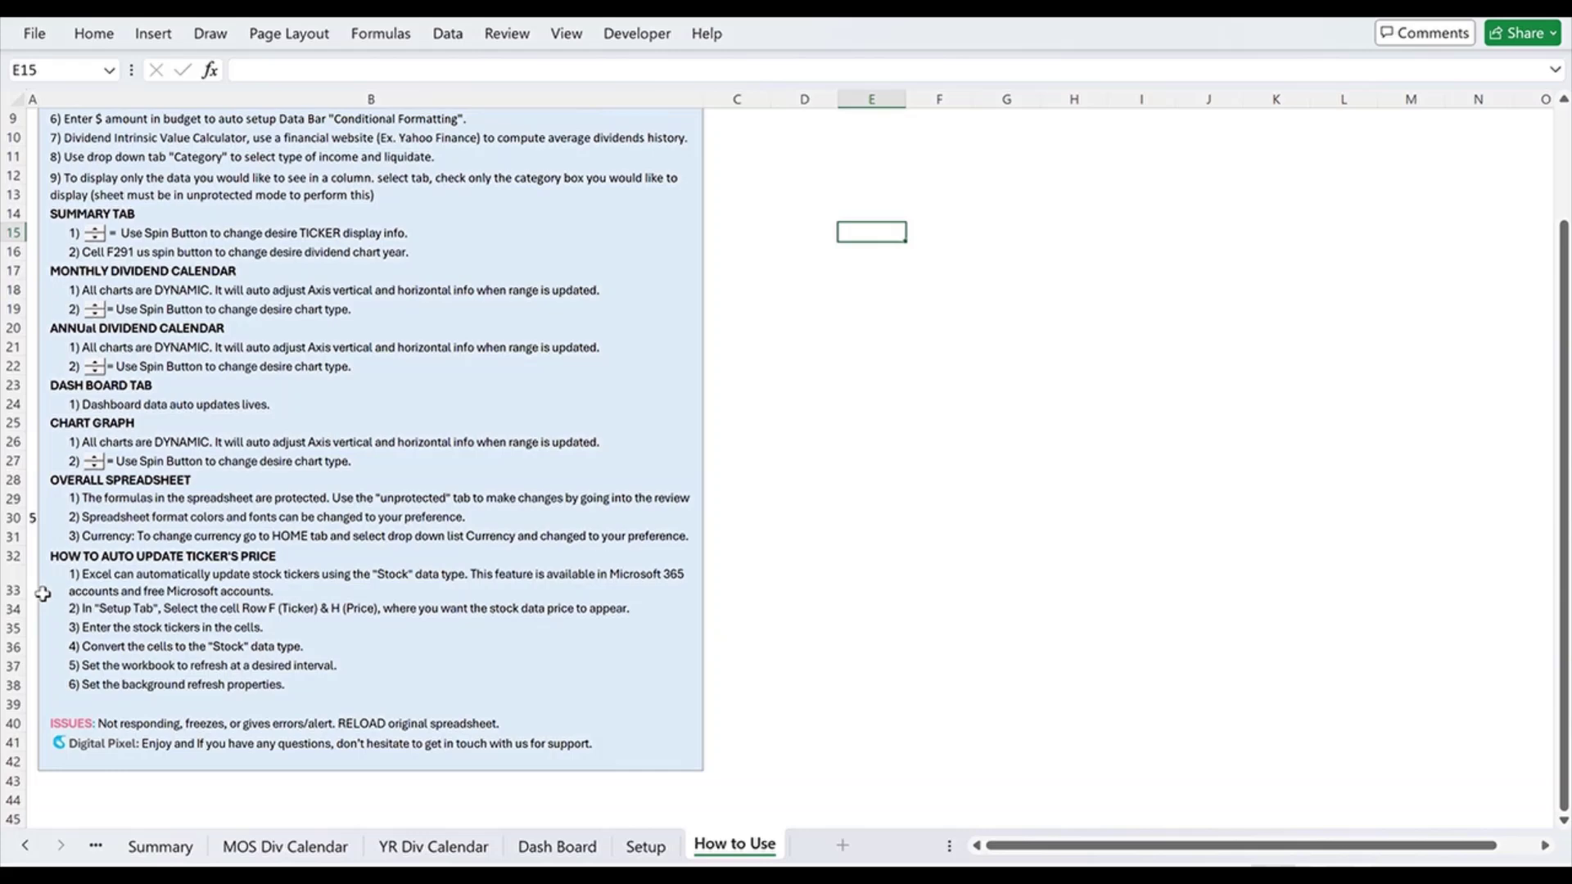
pyautogui.scroll(3, 398, 739)
pyautogui.click(646, 847)
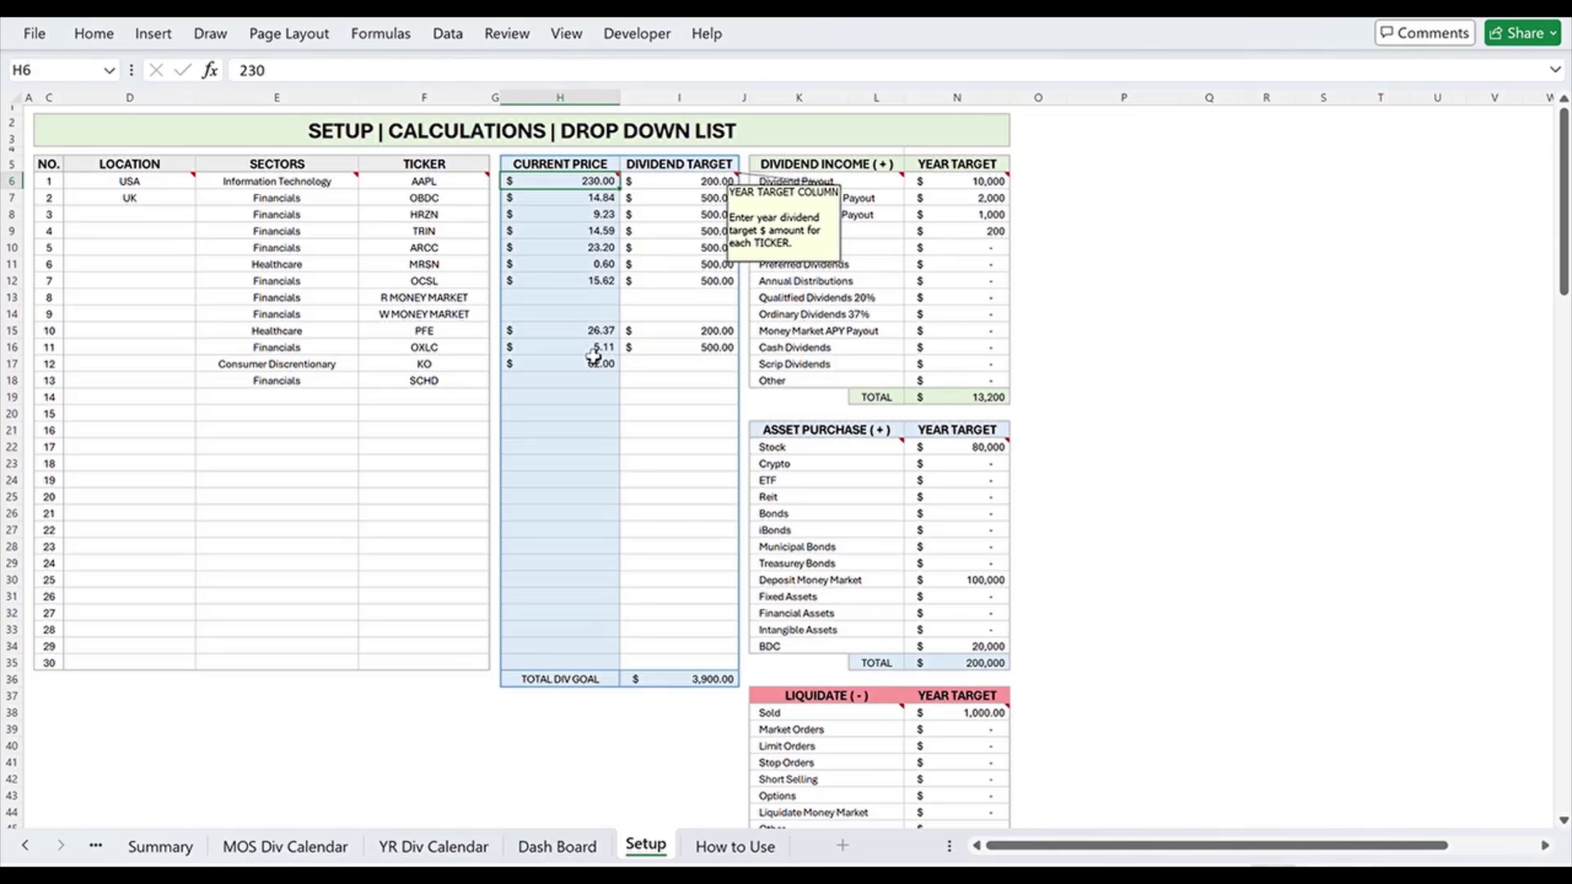
pyautogui.scroll(-1, 987, 409)
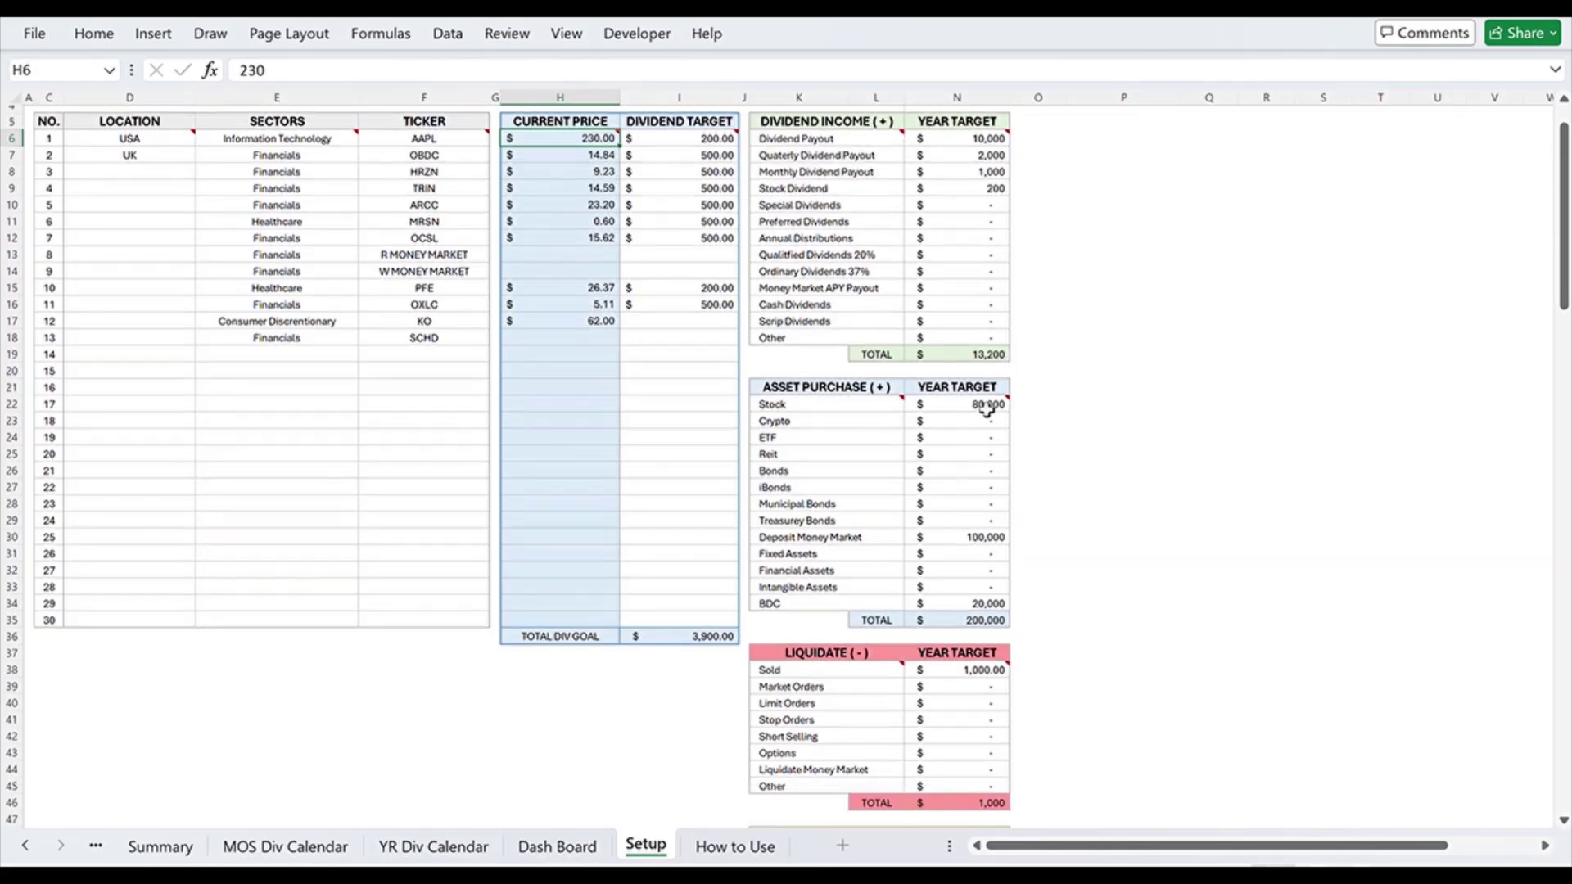
pyautogui.scroll(1, 948, 480)
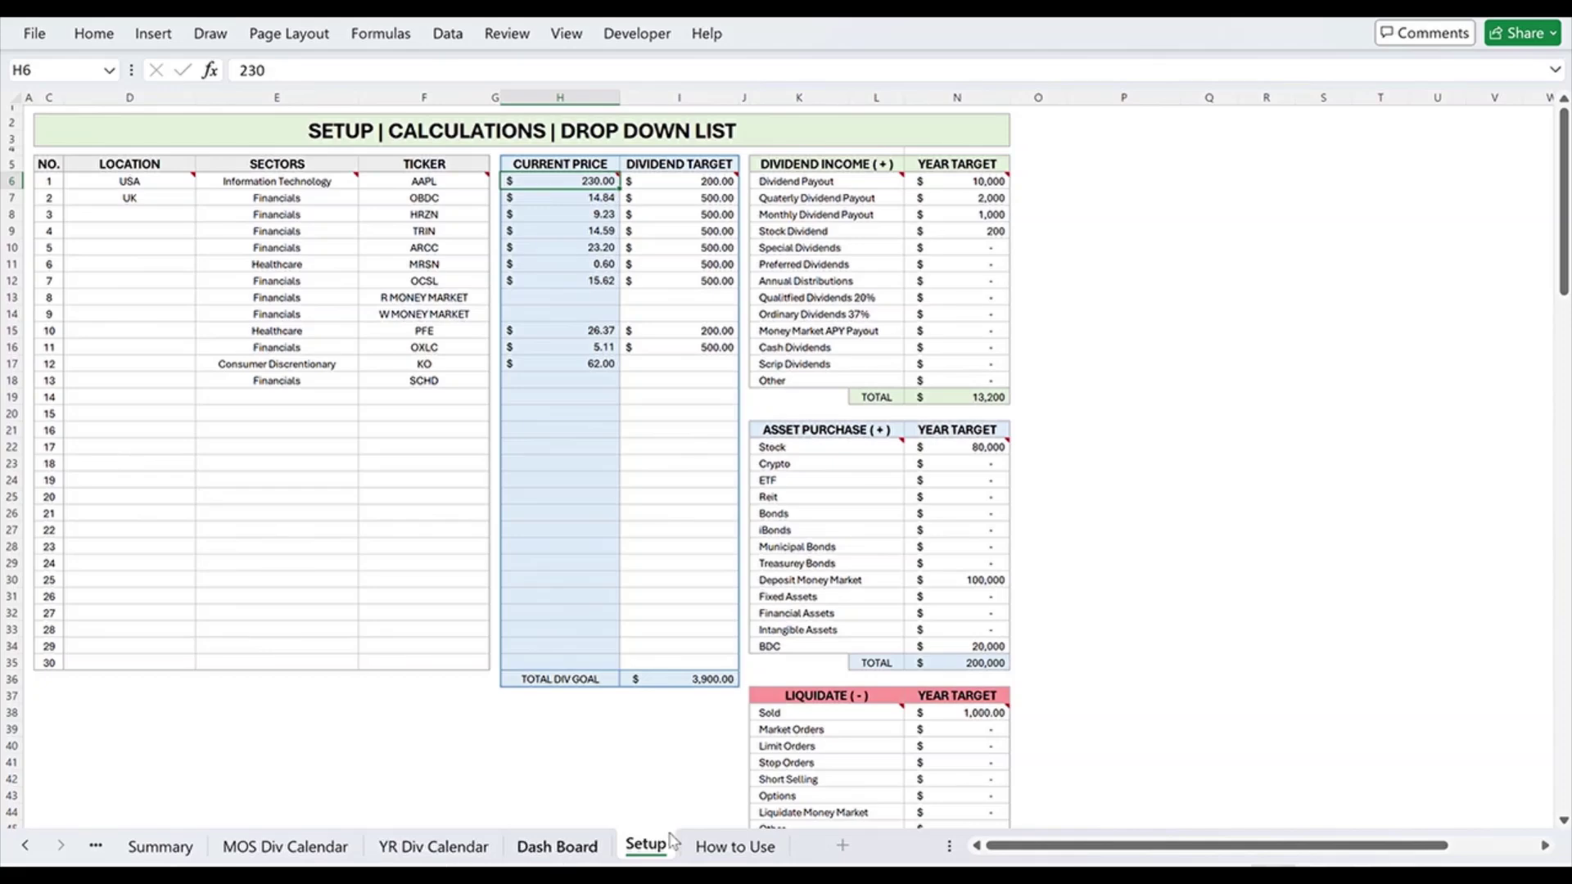
# Flip through Dash Board, YR Div Calendar, MOS Div Calendar and Summary, ending on the 2024 monthly calendar
pyautogui.click(569, 850)
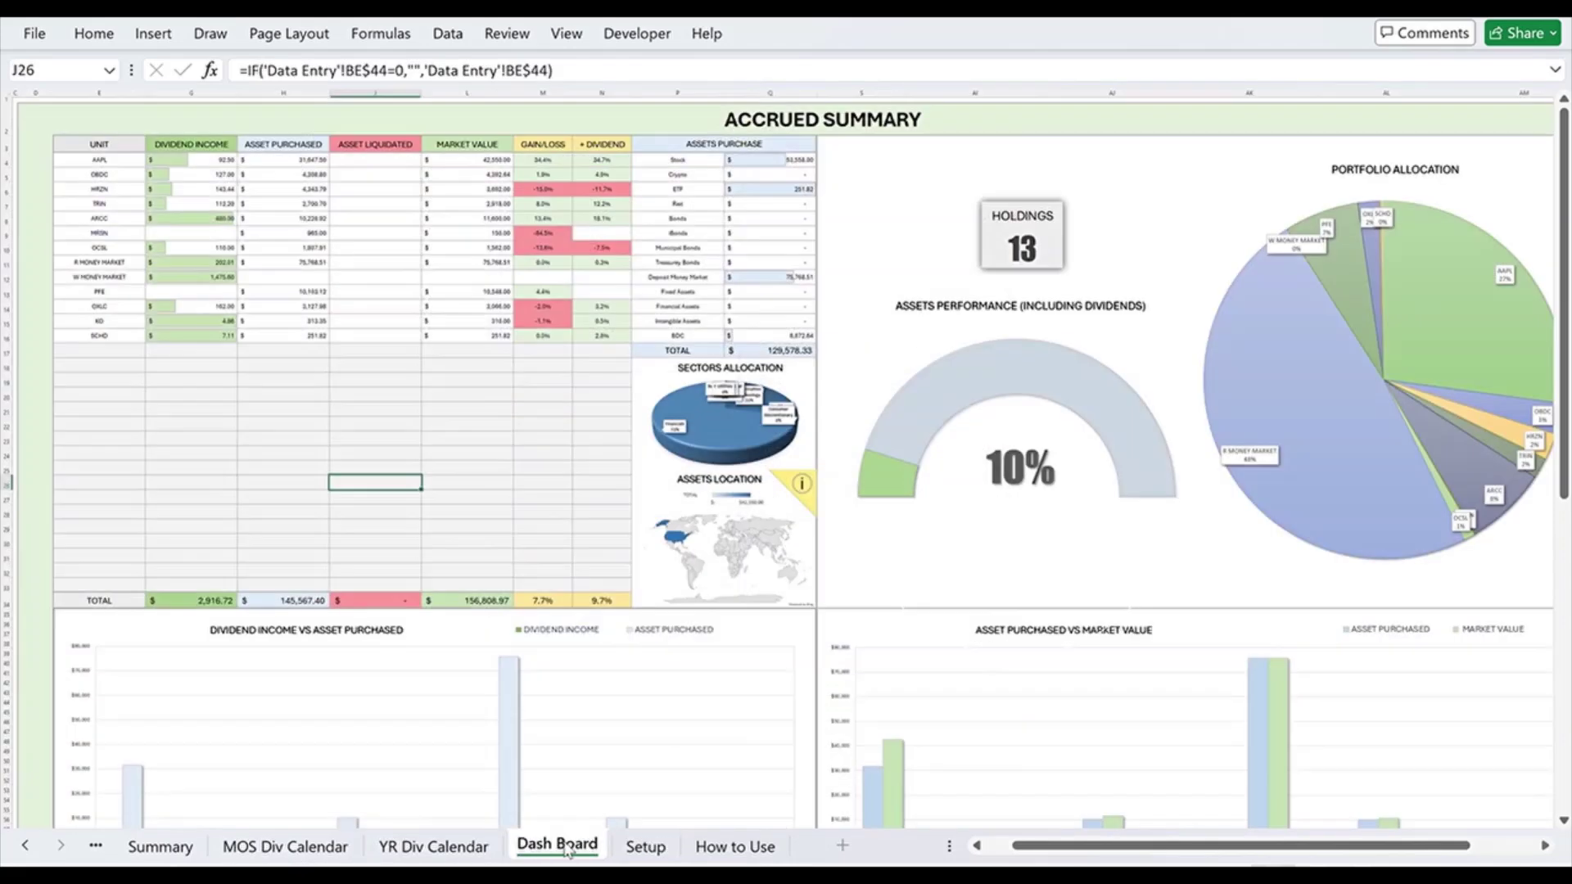
pyautogui.click(401, 846)
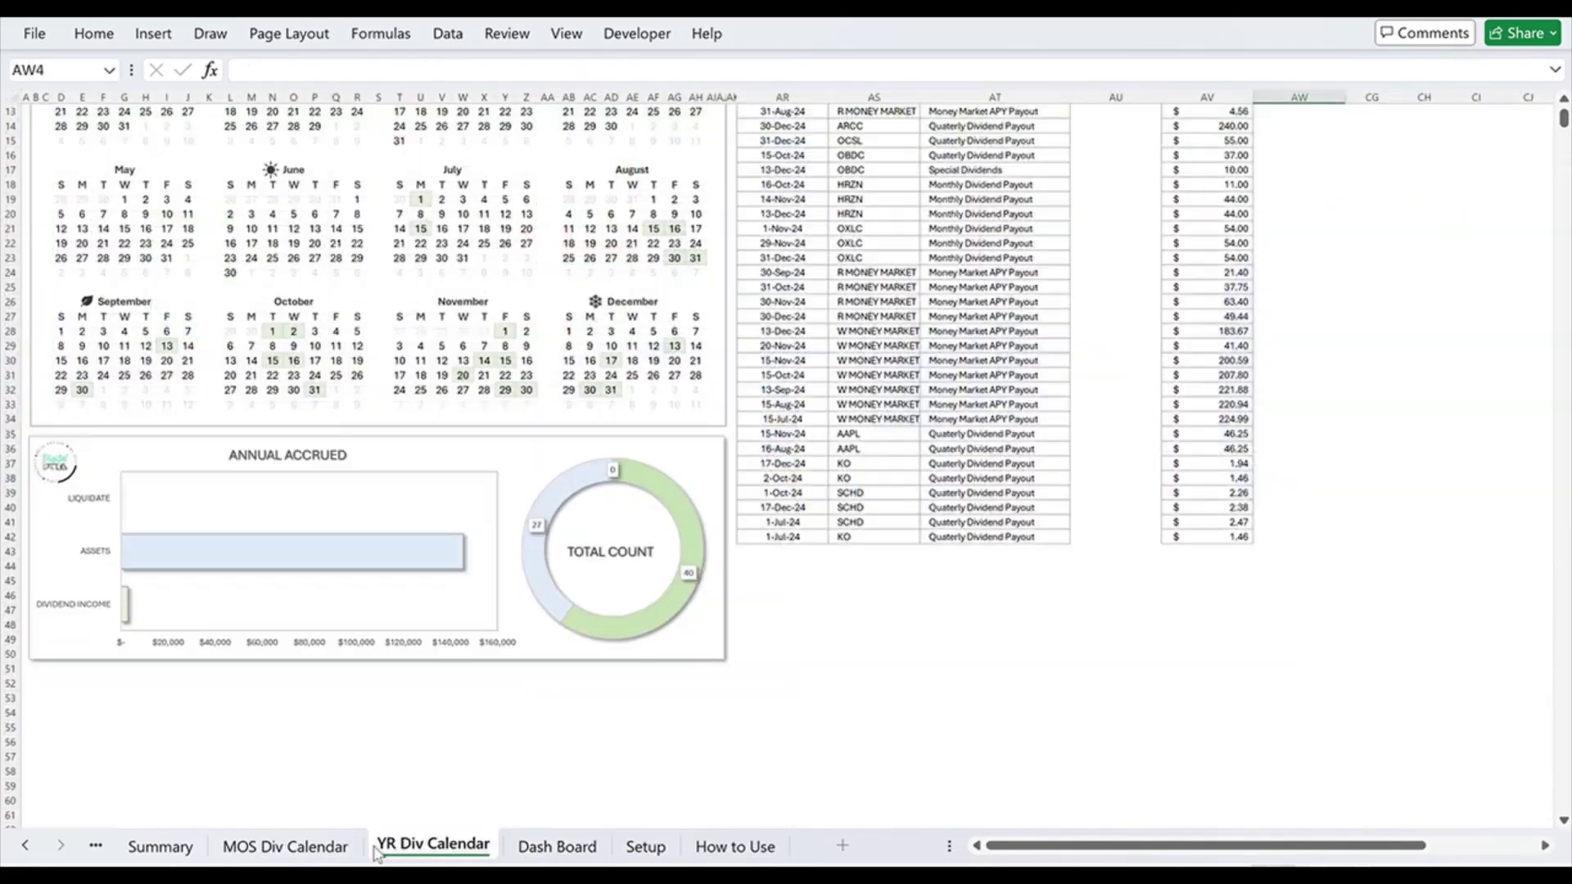
pyautogui.click(275, 852)
pyautogui.click(155, 851)
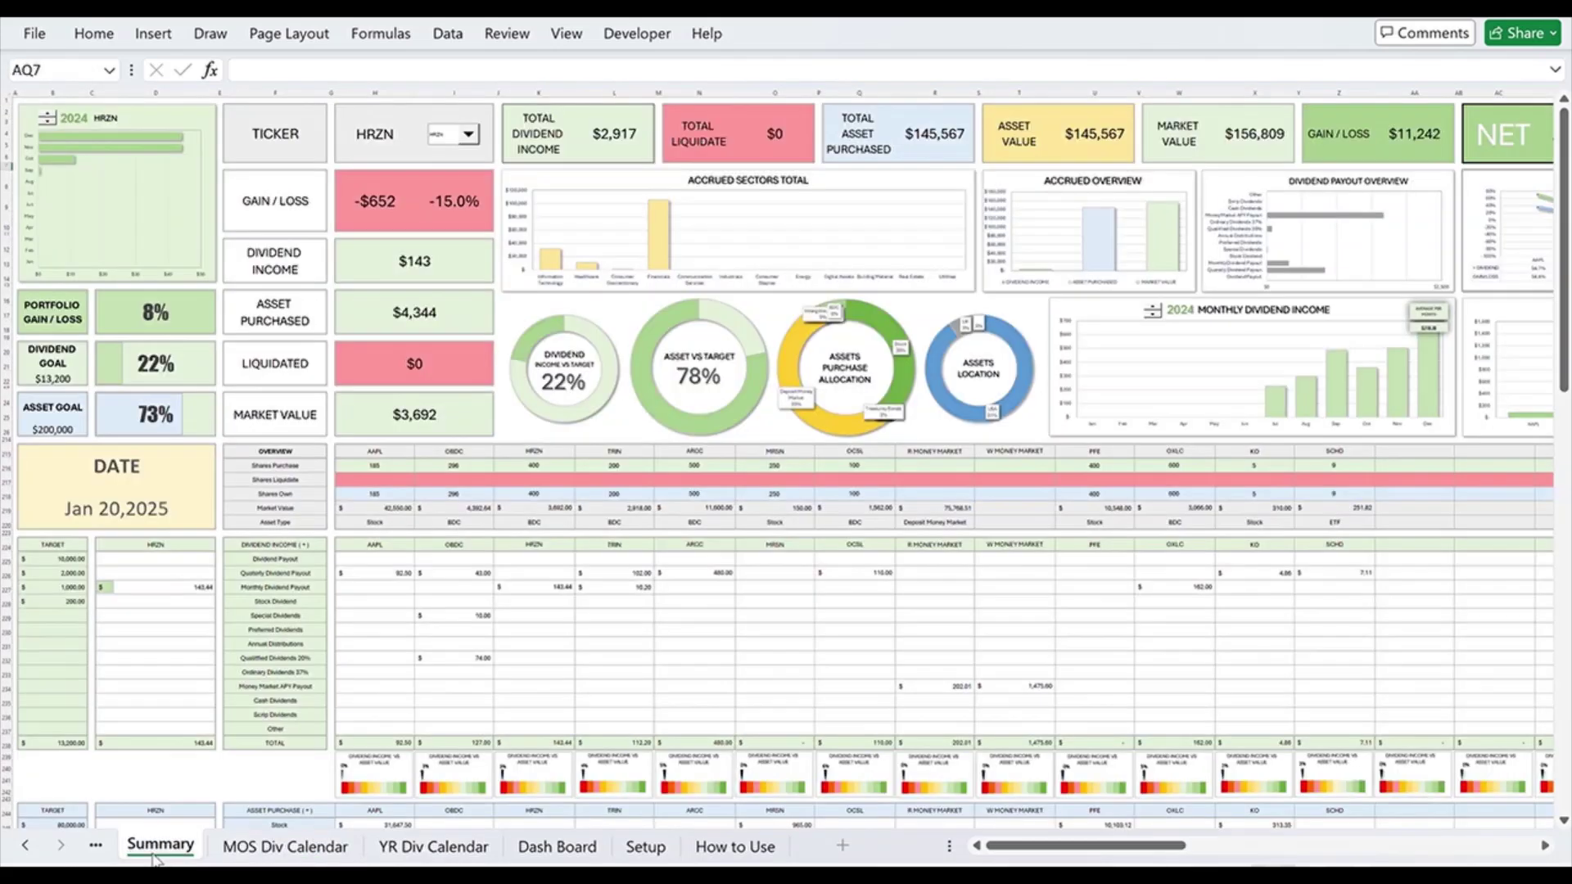
pyautogui.click(285, 848)
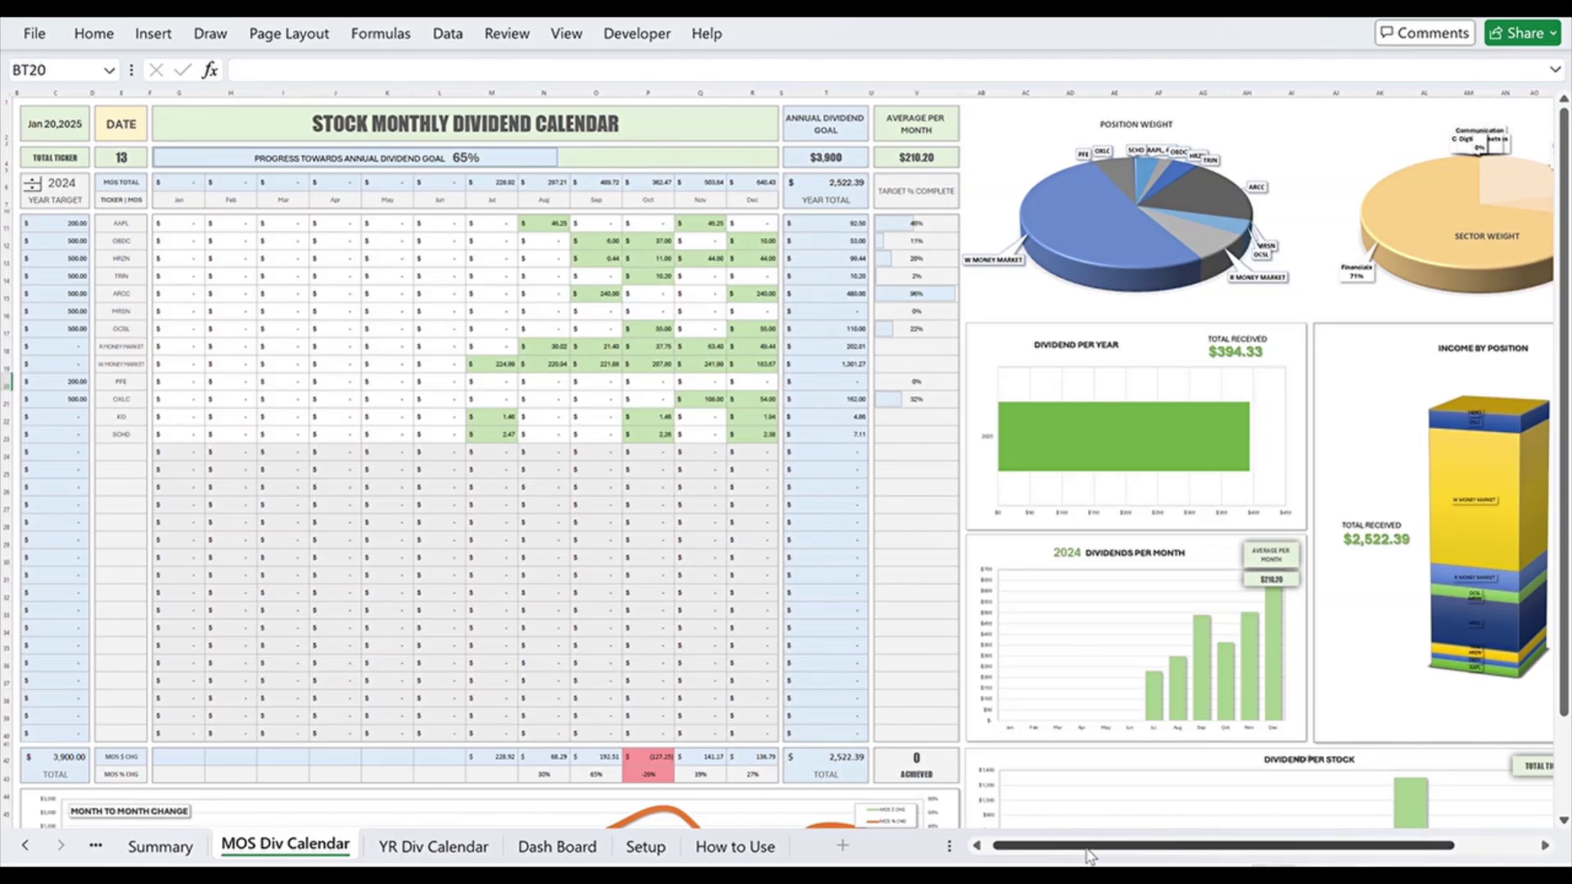
pyautogui.click(37, 190)
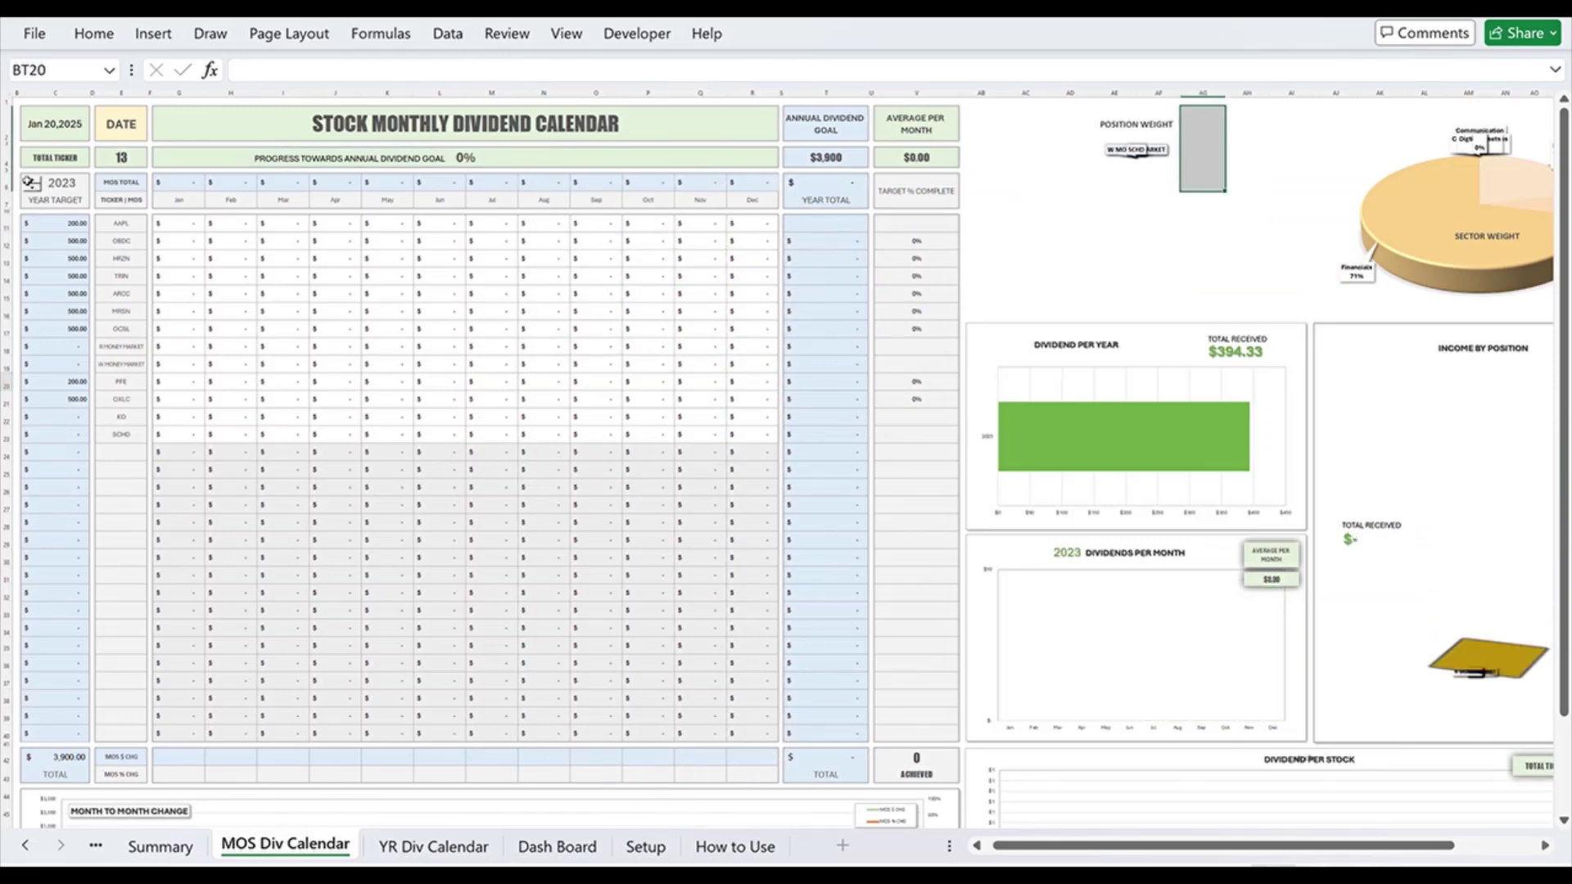
pyautogui.click(31, 178)
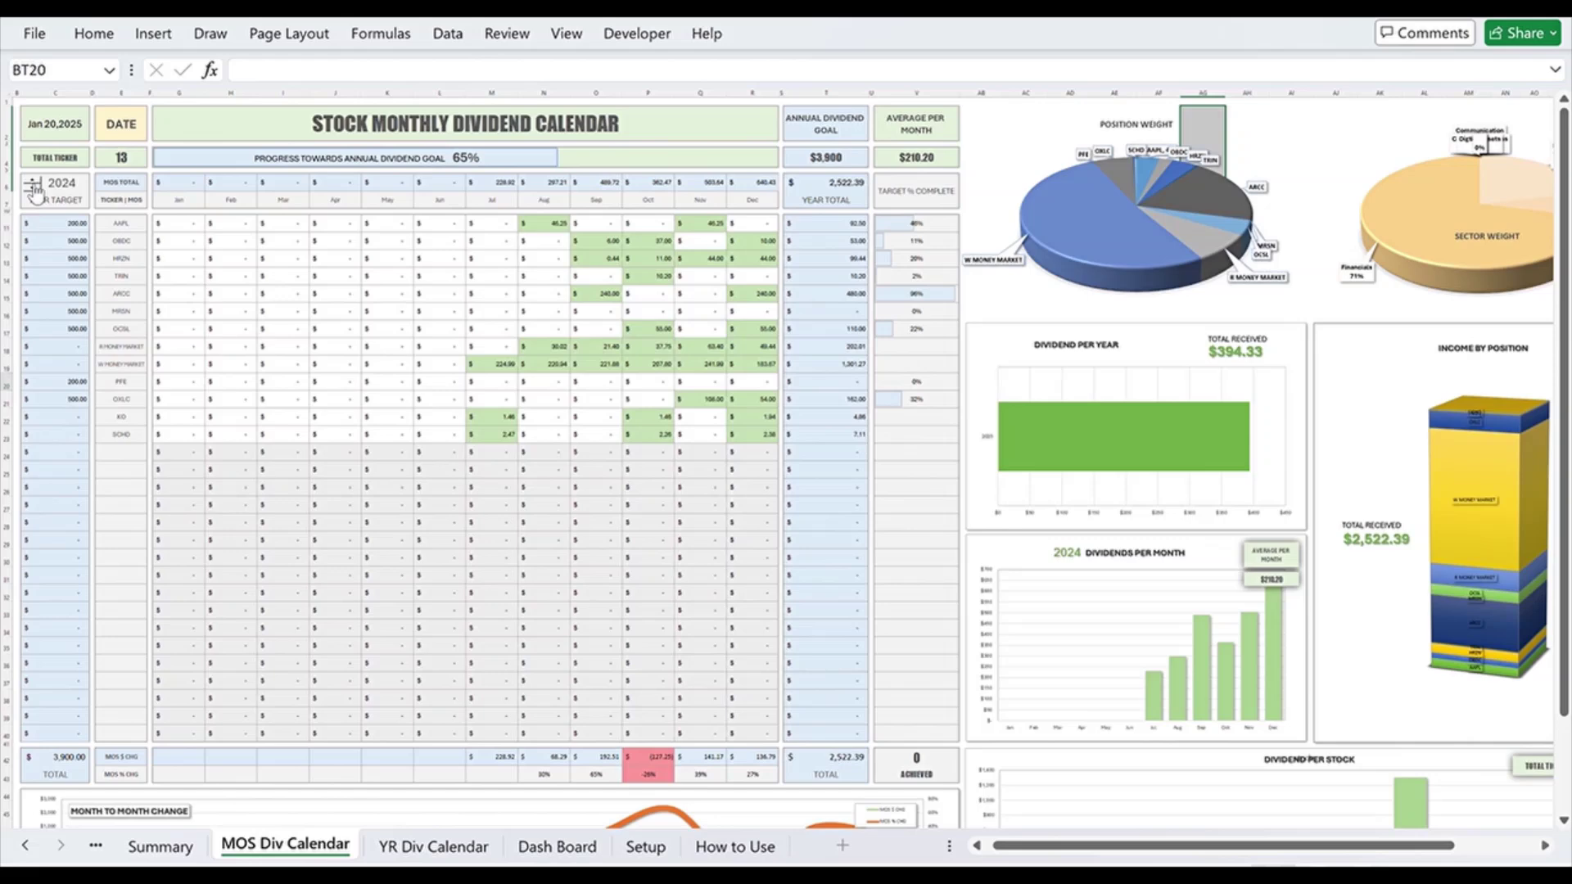
pyautogui.click(32, 180)
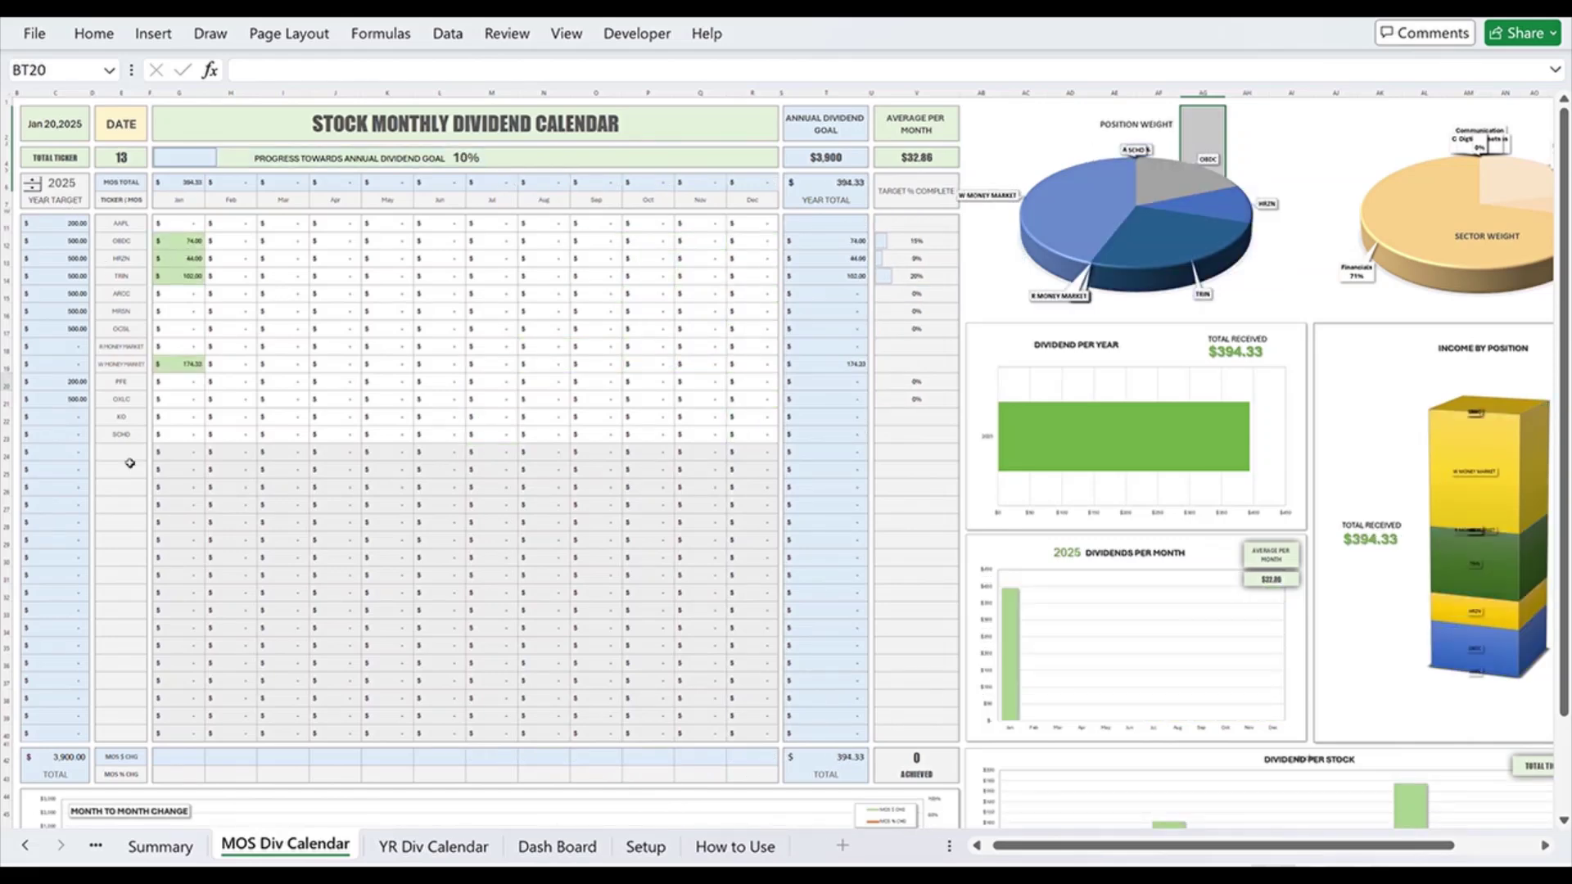
pyautogui.click(31, 188)
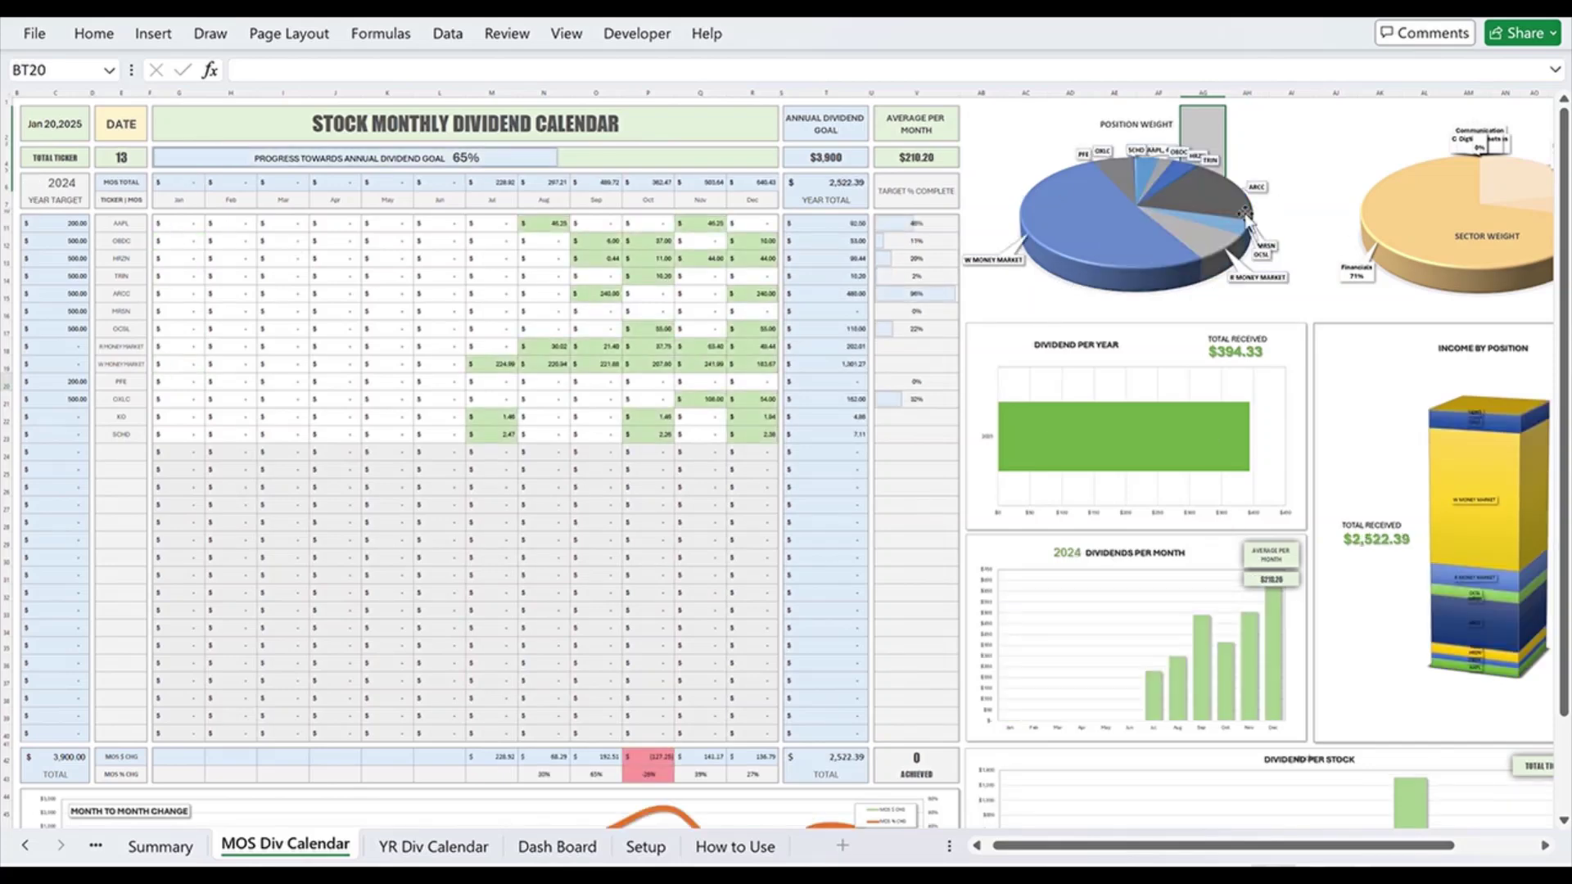
# Add ticker AAA in Setup cell F19 and see the Dash Board now count 14 holdings
pyautogui.click(645, 847)
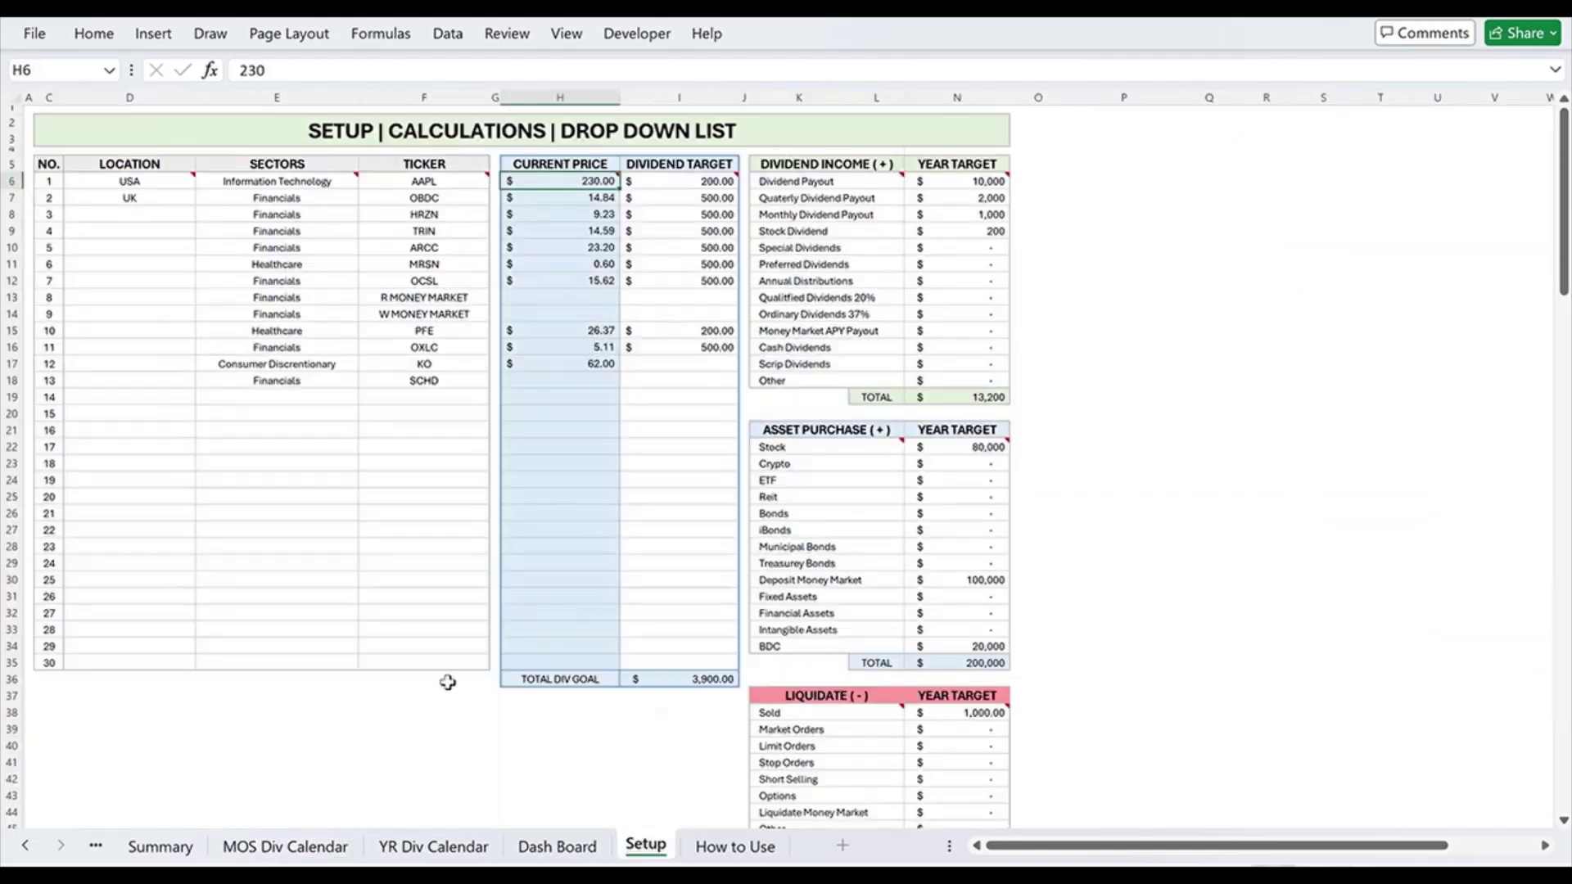
pyautogui.click(411, 398)
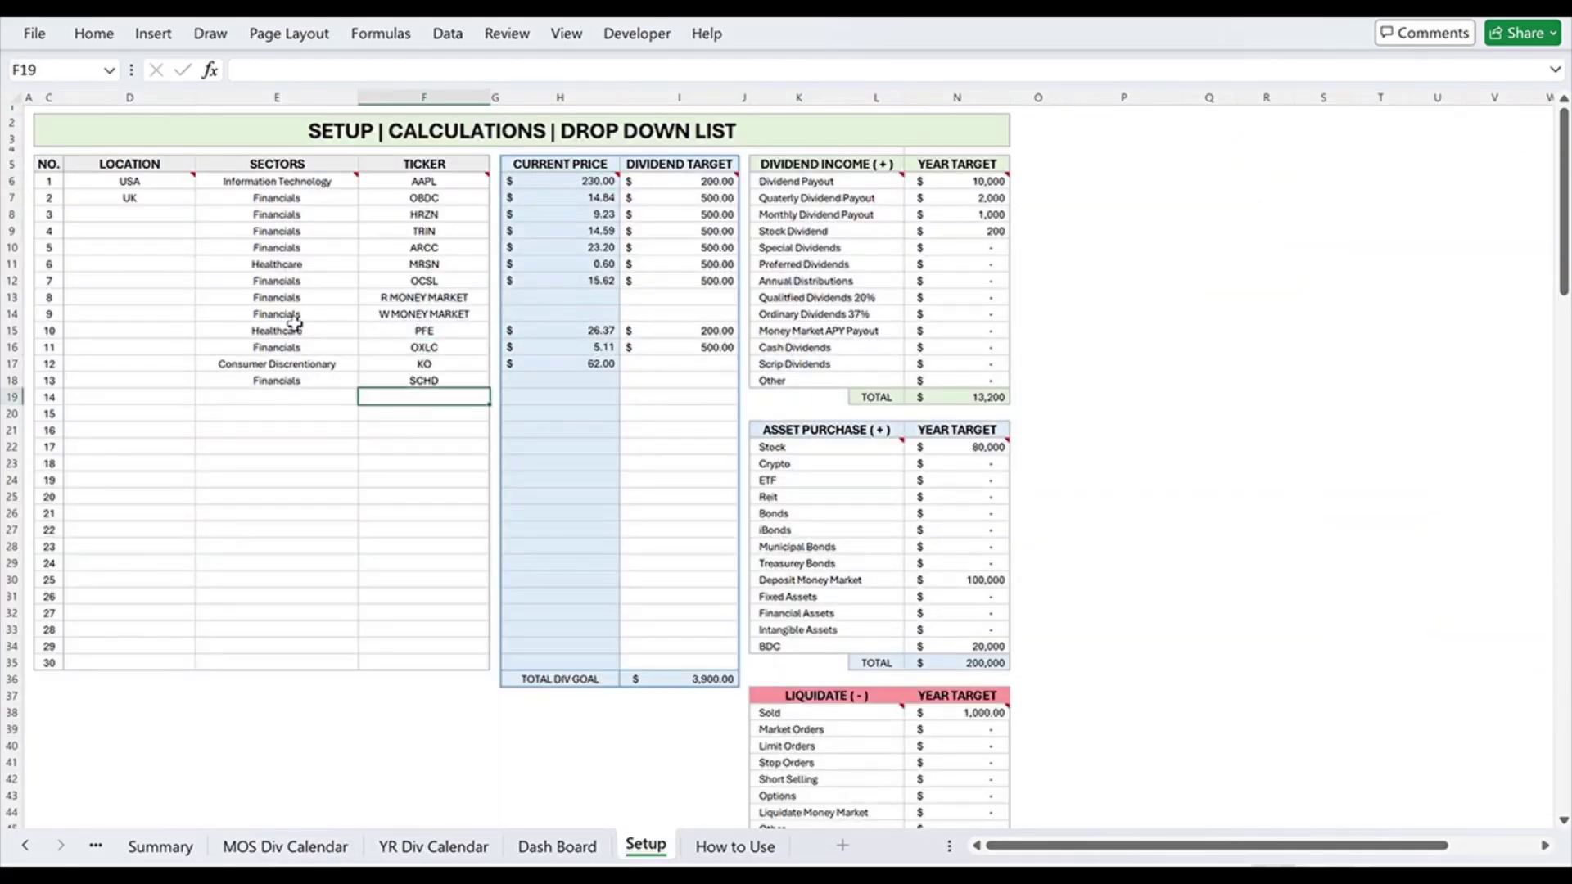
pyautogui.write('AAA')
pyautogui.click(309, 746)
pyautogui.click(557, 846)
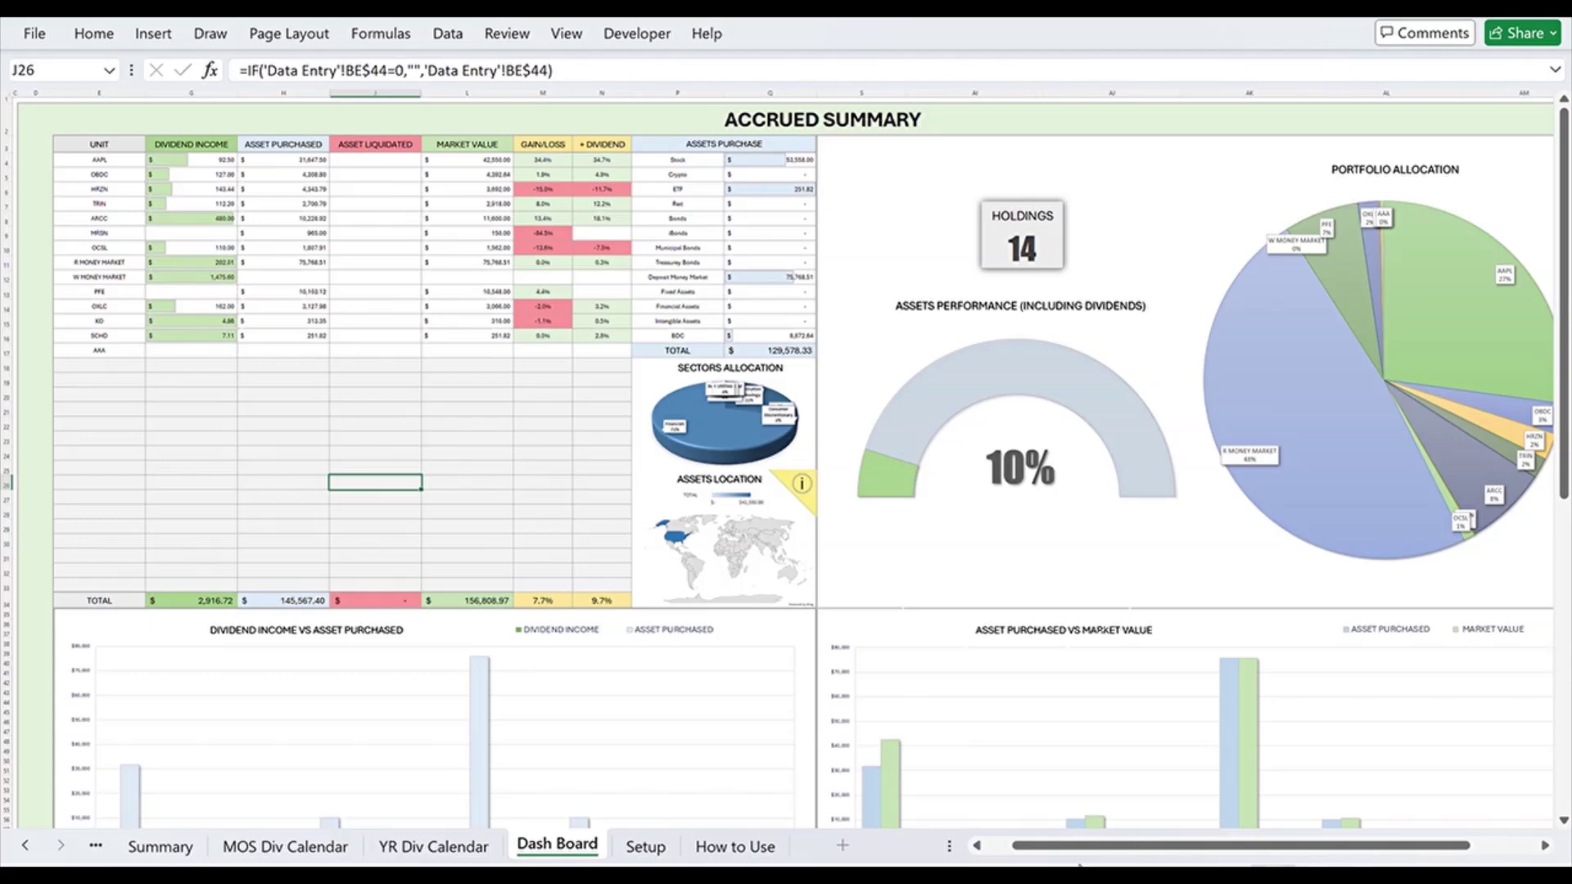
# Scroll the Dash Board back to its top-left corner
pyautogui.moveTo(1094, 859); pyautogui.dragTo(1136, 856)
pyautogui.scroll(-8, 1183, 618)
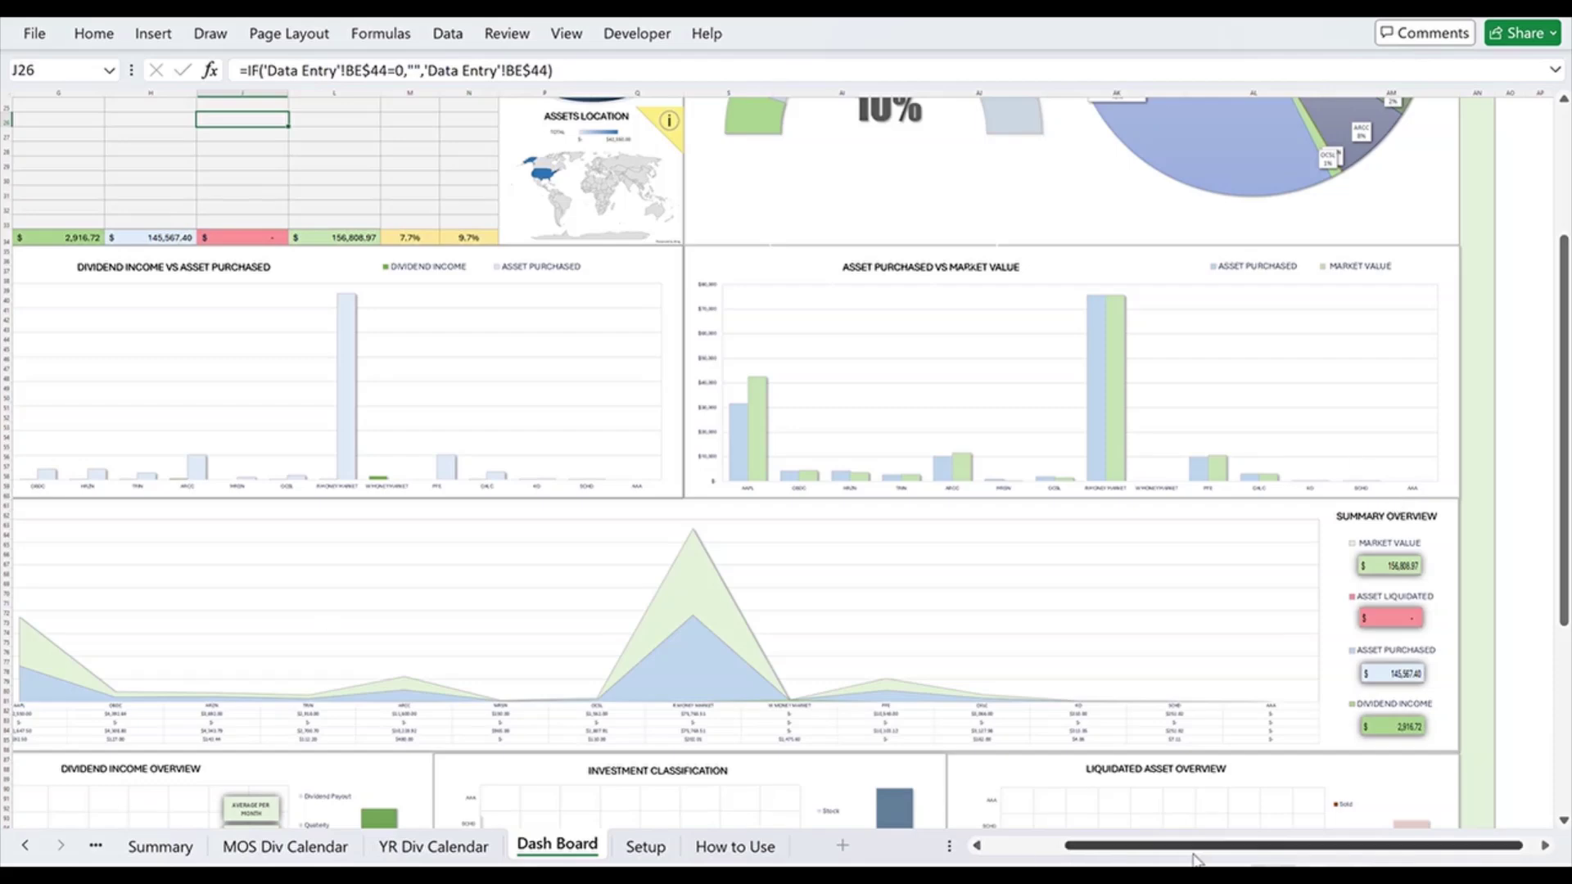
pyautogui.moveTo(1199, 860); pyautogui.dragTo(1148, 860)
pyautogui.scroll(8, 549, 474)
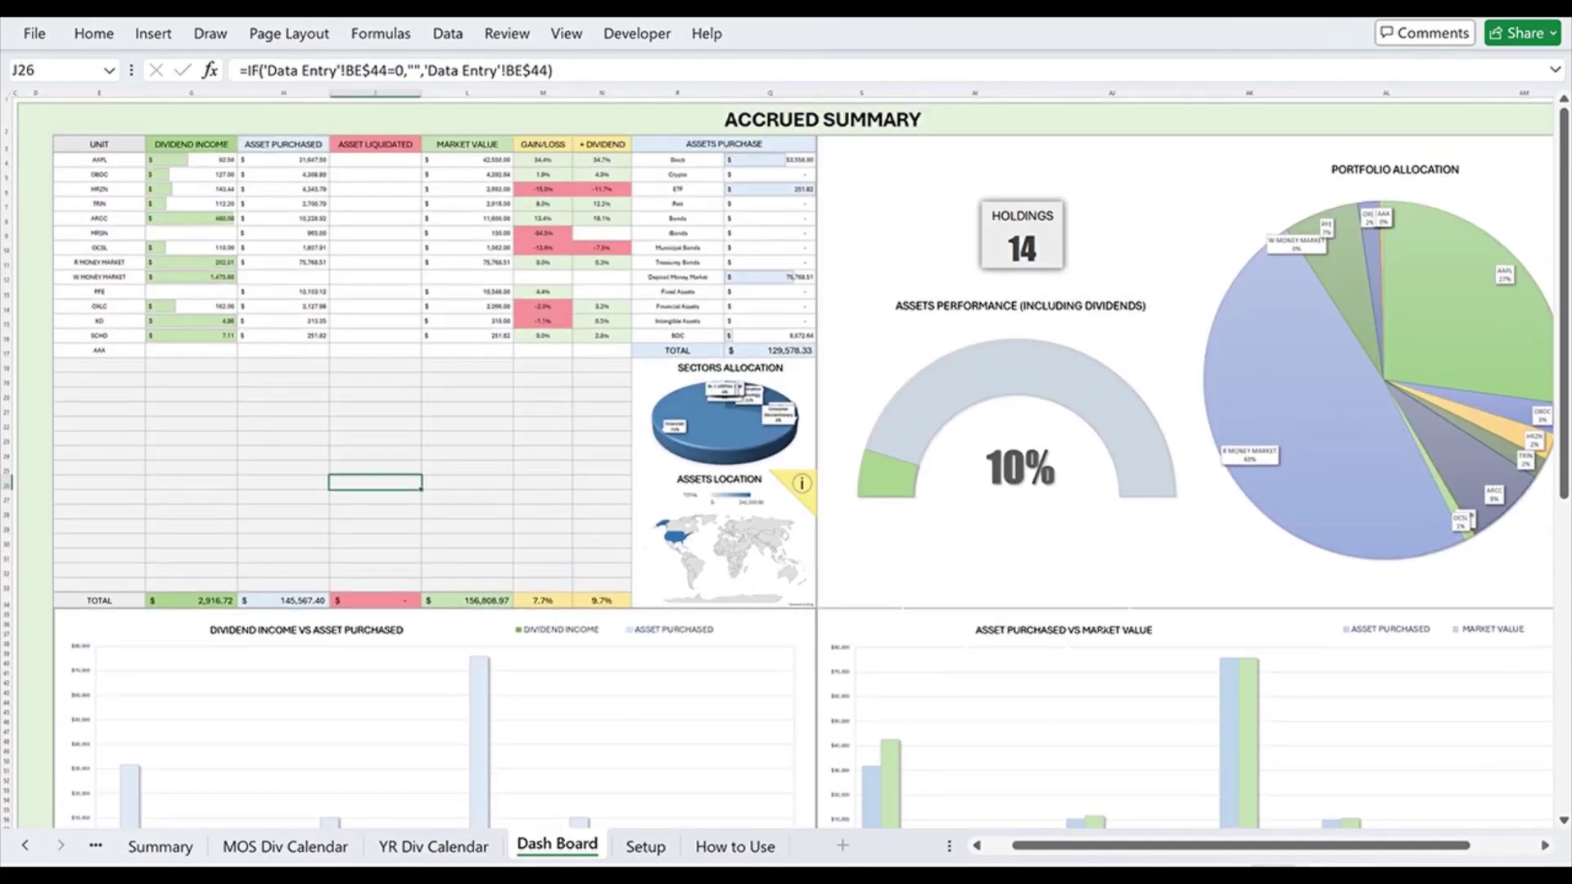
pyautogui.keyDown('ctrl'); pyautogui.scroll(3, 1274, 831); pyautogui.keyUp('ctrl')
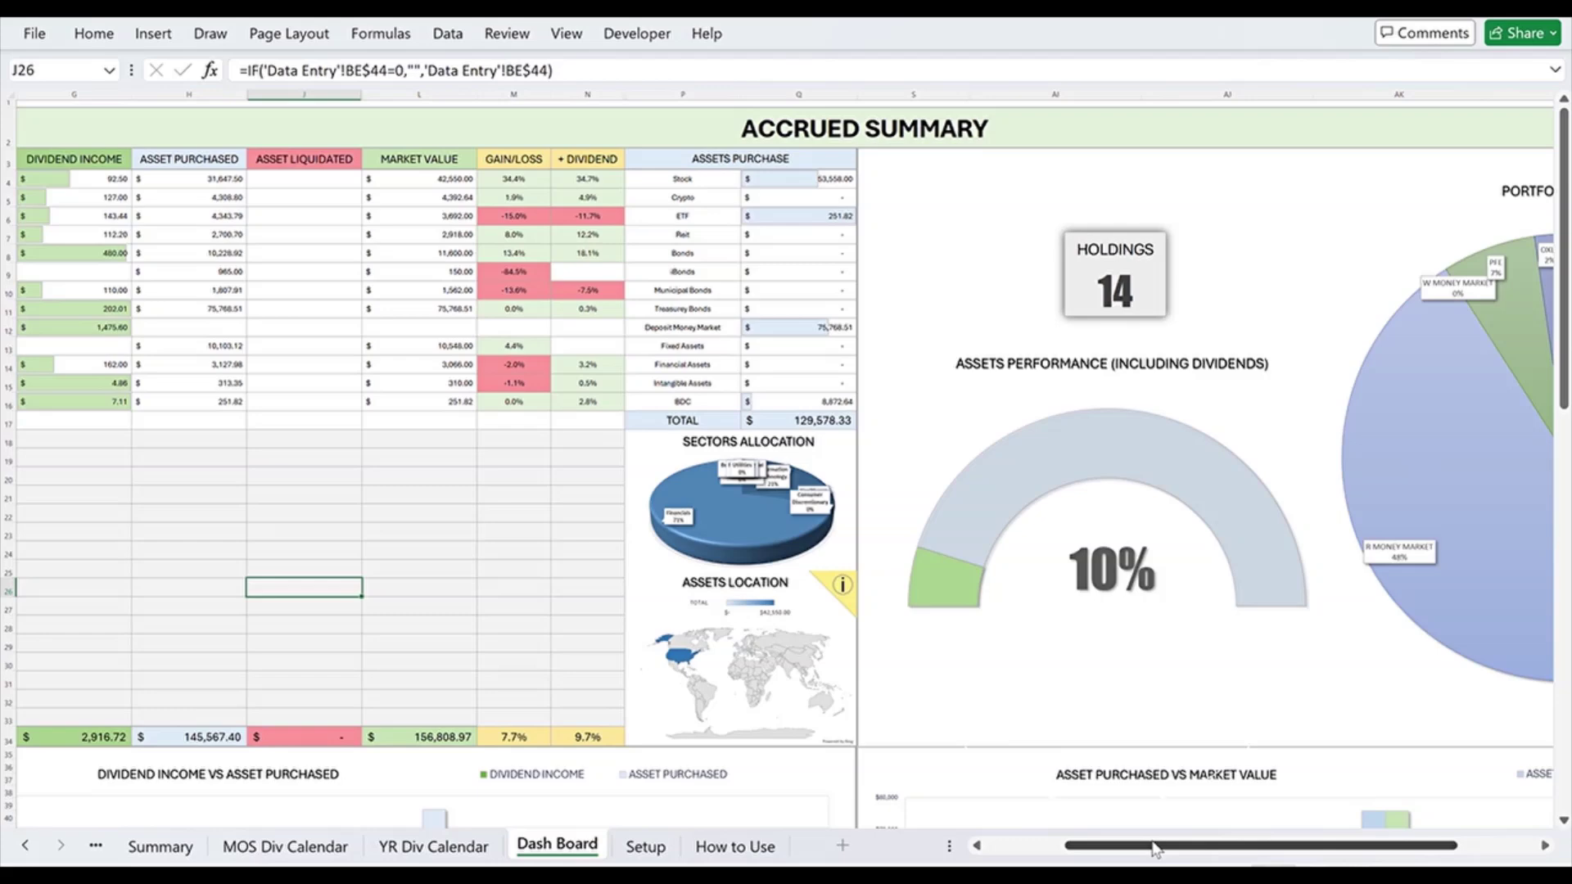
pyautogui.hscroll(-3, 893, 823)
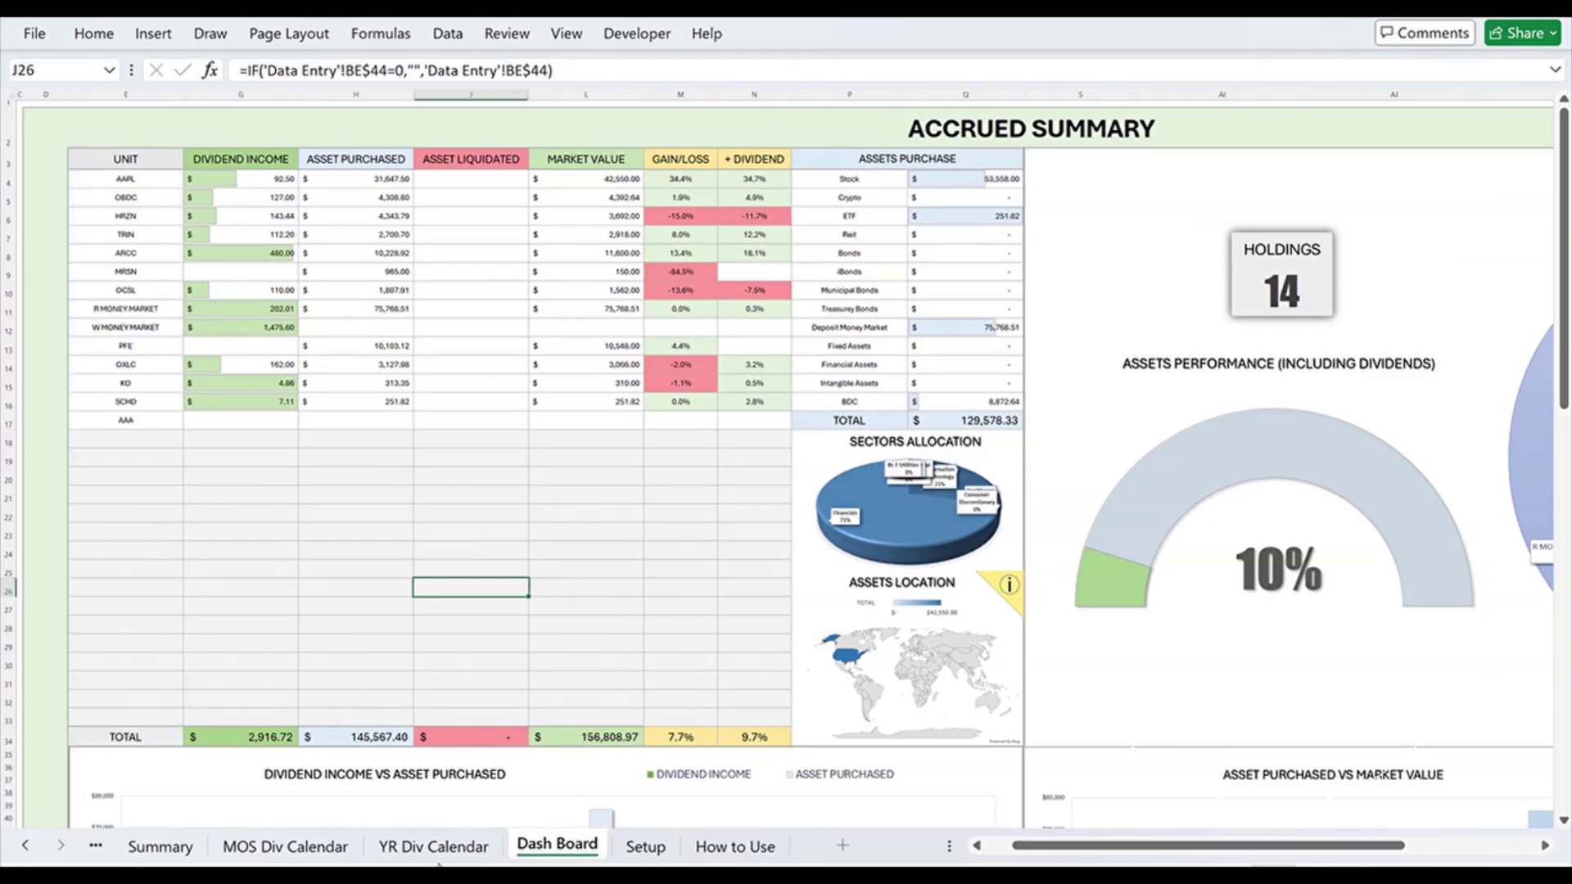
# Check the YR Div Calendar, then the MOS Div Calendar listing AAA among 14 tickers
pyautogui.click(483, 846)
pyautogui.scroll(4, 518, 626)
pyautogui.click(285, 846)
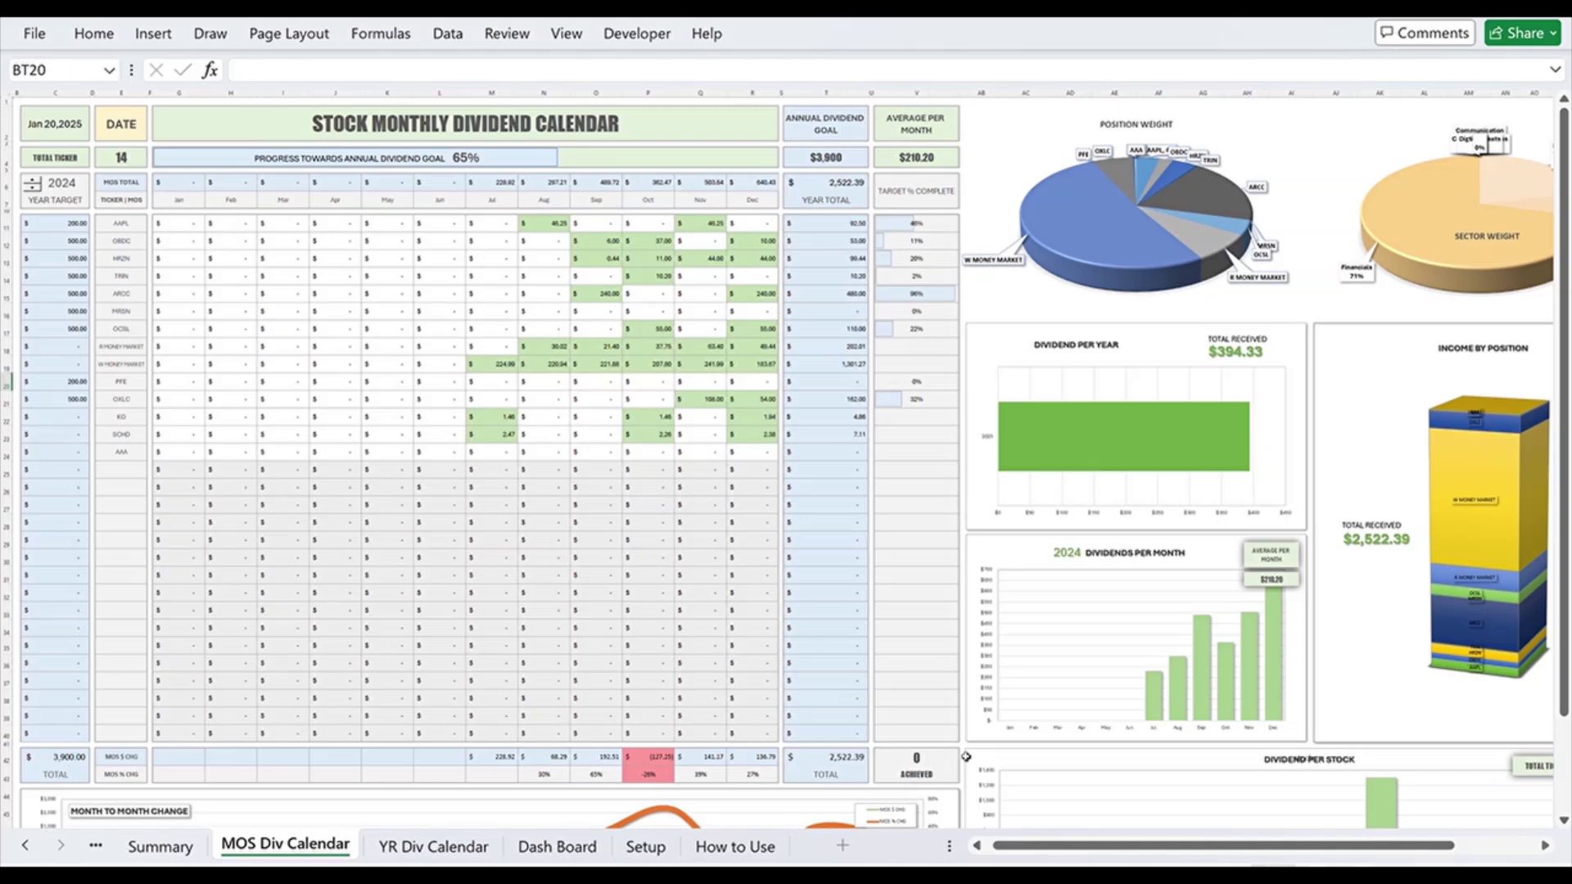
# Browse the Data Entry sheet, scrolling through its recorded transactions
pyautogui.click(43, 850)
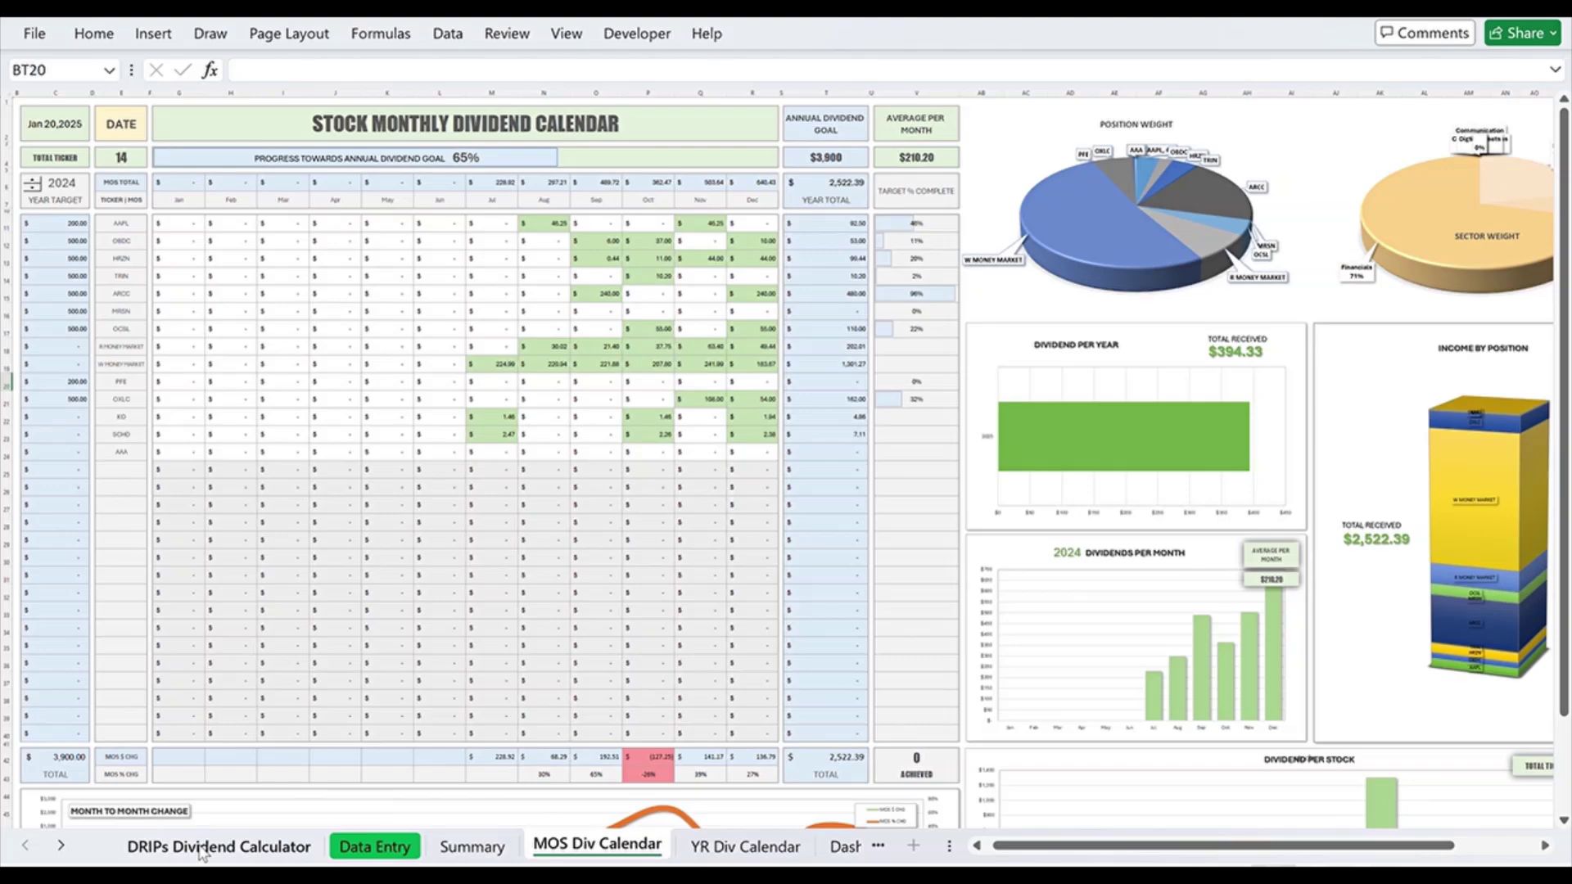
pyautogui.click(375, 847)
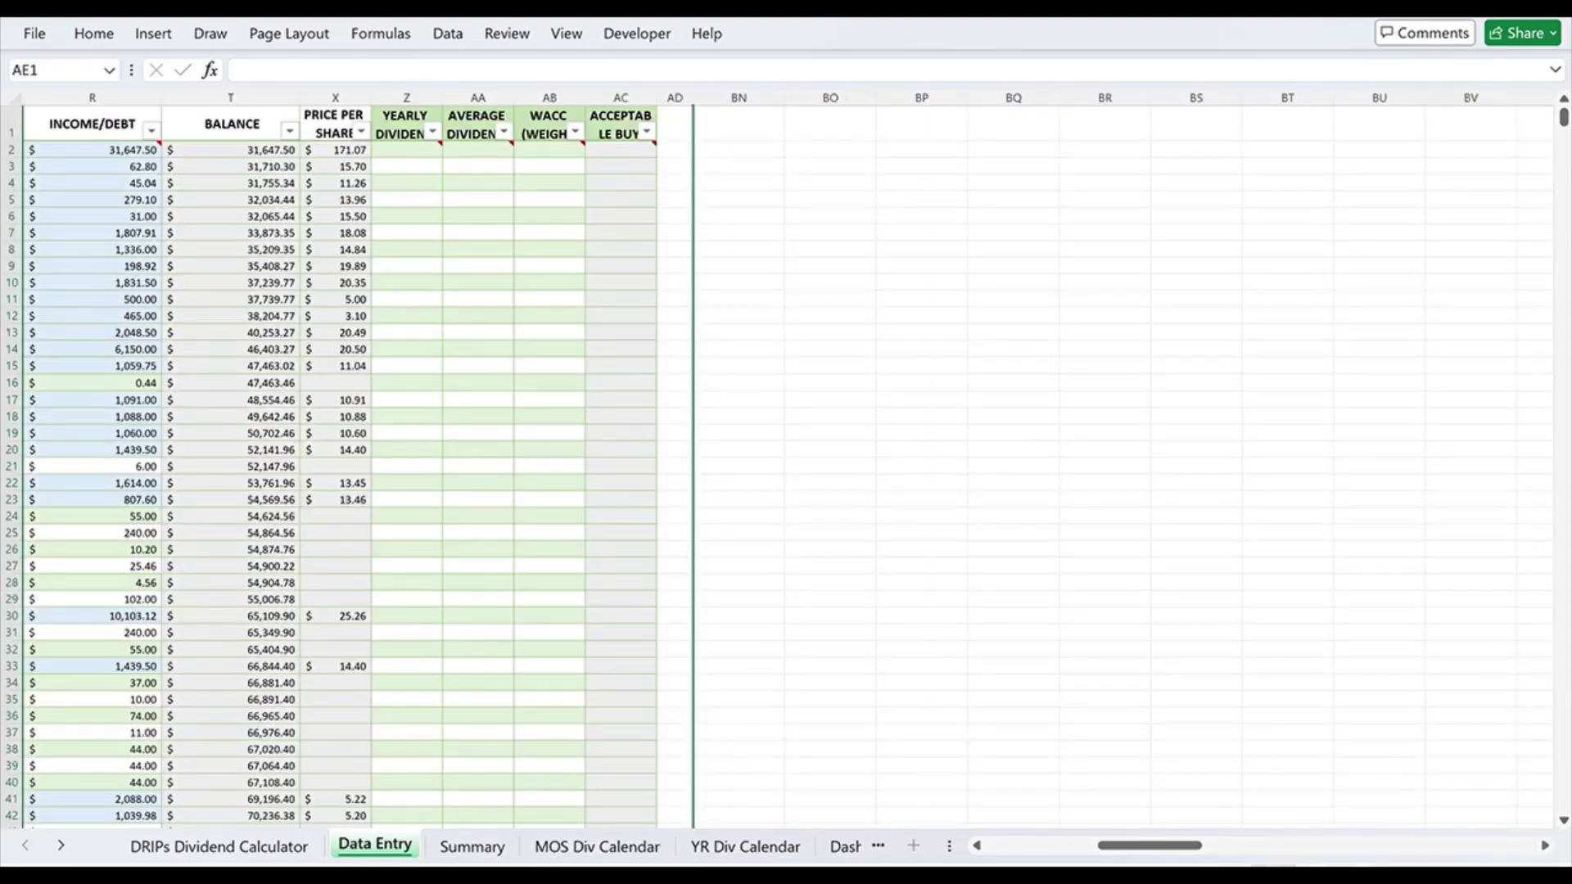
pyautogui.click(1004, 718)
pyautogui.moveTo(1106, 845); pyautogui.dragTo(898, 837)
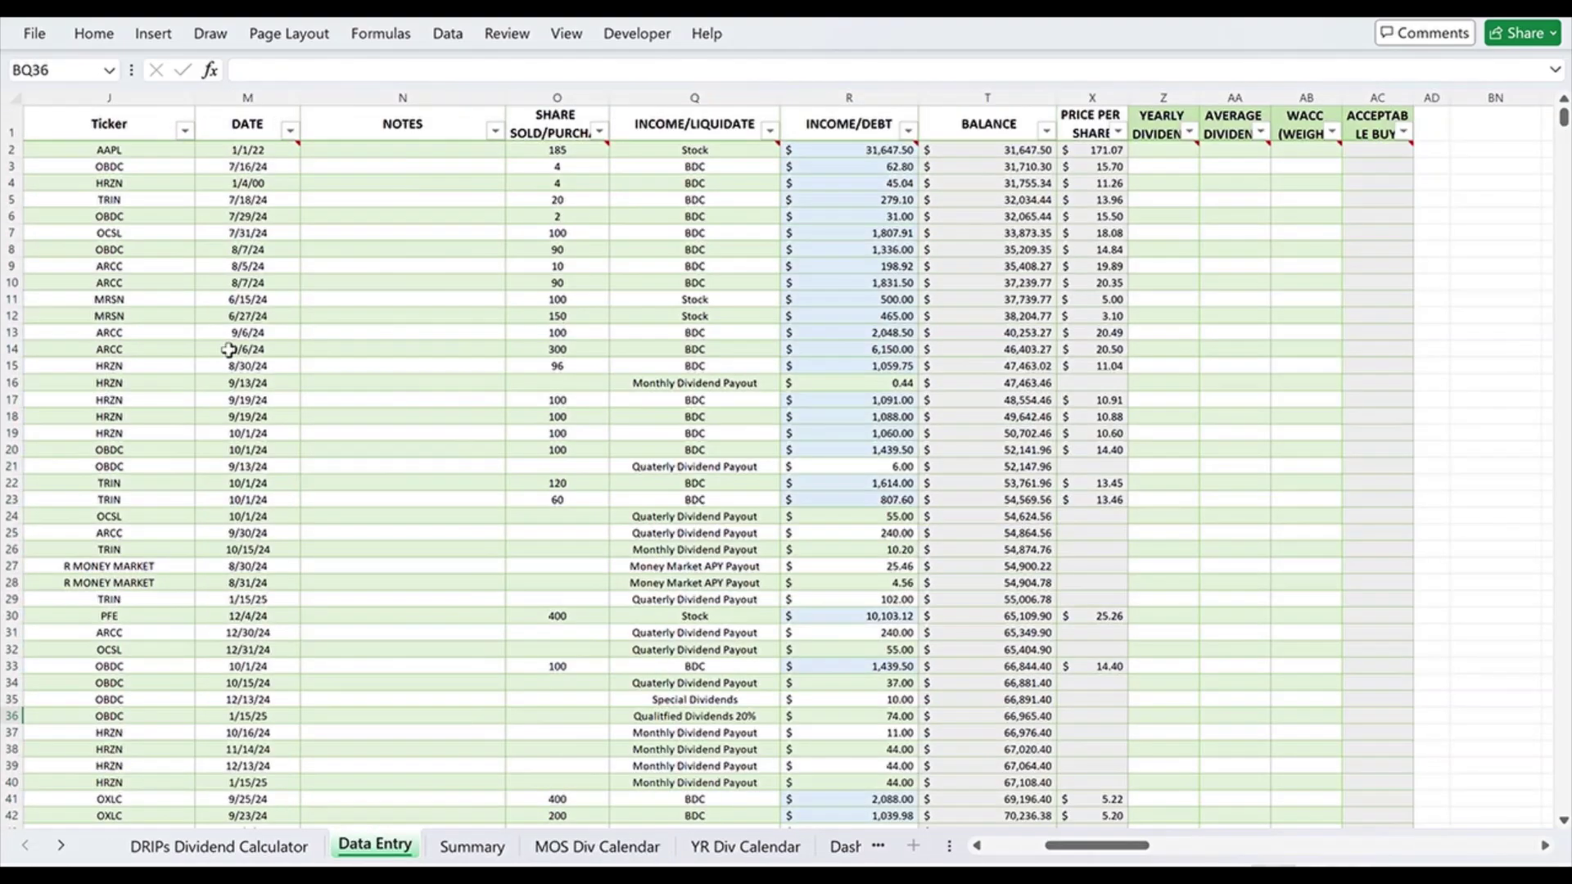
pyautogui.scroll(-12, 225, 316)
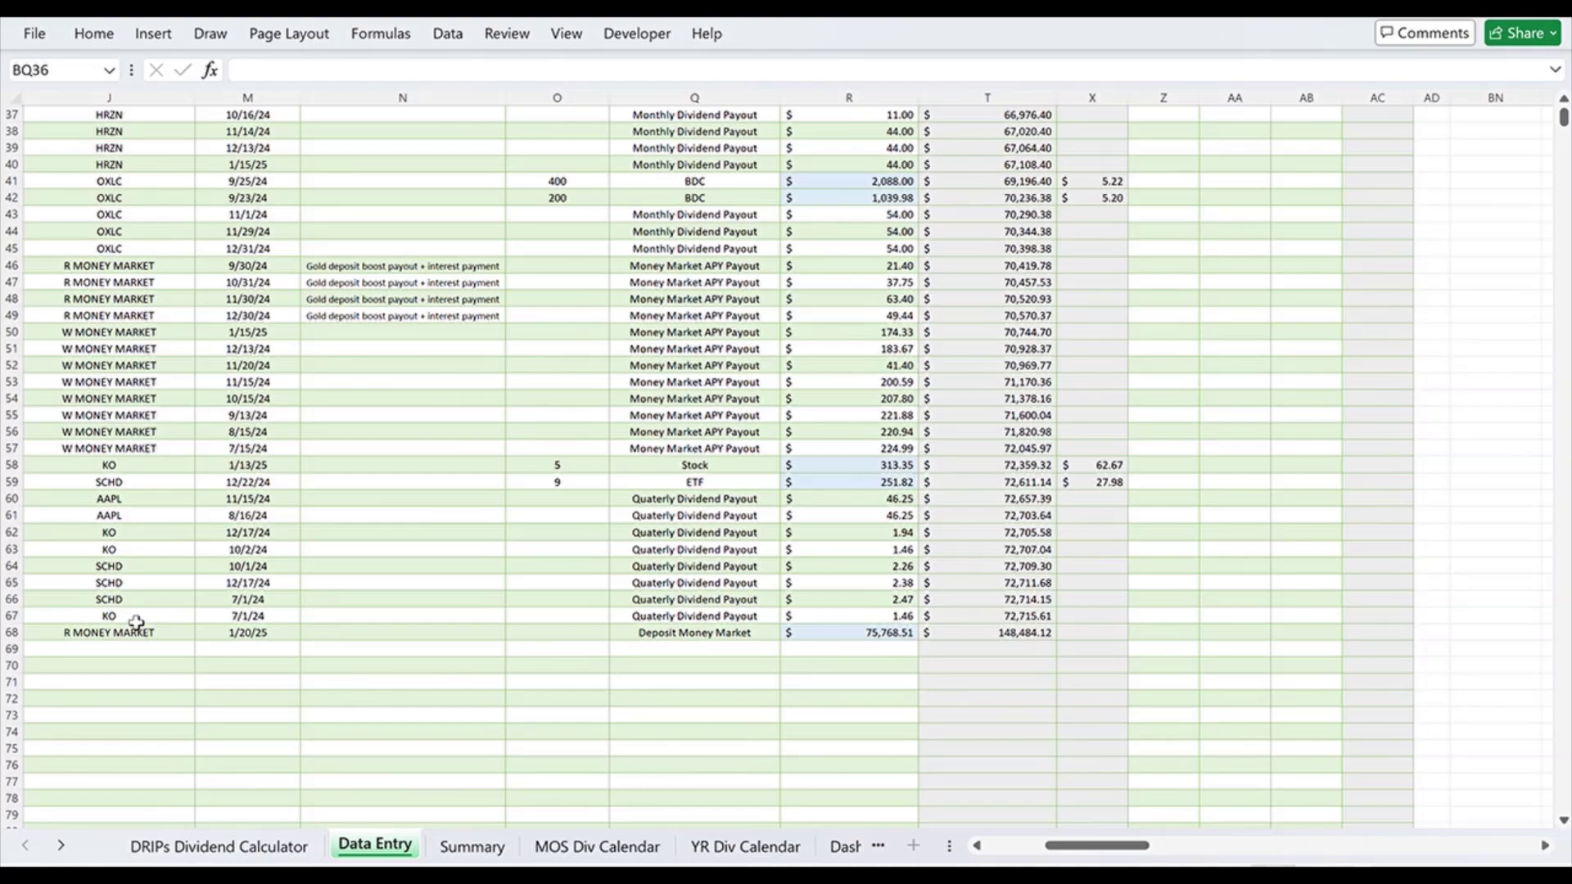
pyautogui.scroll(1, 448, 391)
pyautogui.scroll(11, 448, 391)
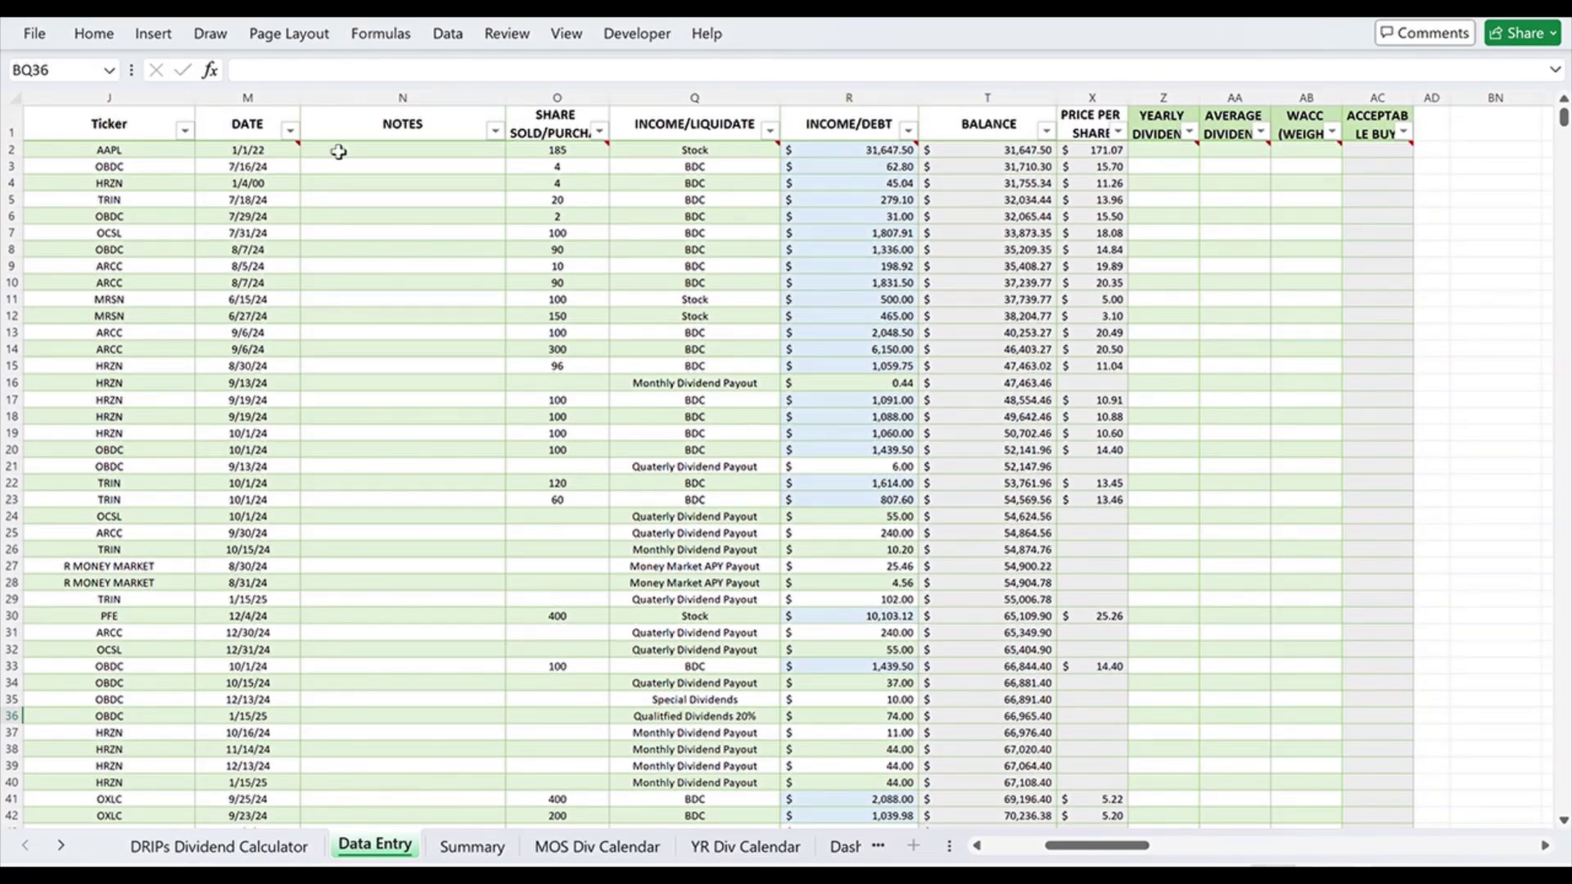
pyautogui.scroll(-8, 273, 562)
pyautogui.scroll(8, 273, 563)
pyautogui.scroll(-8, 815, 405)
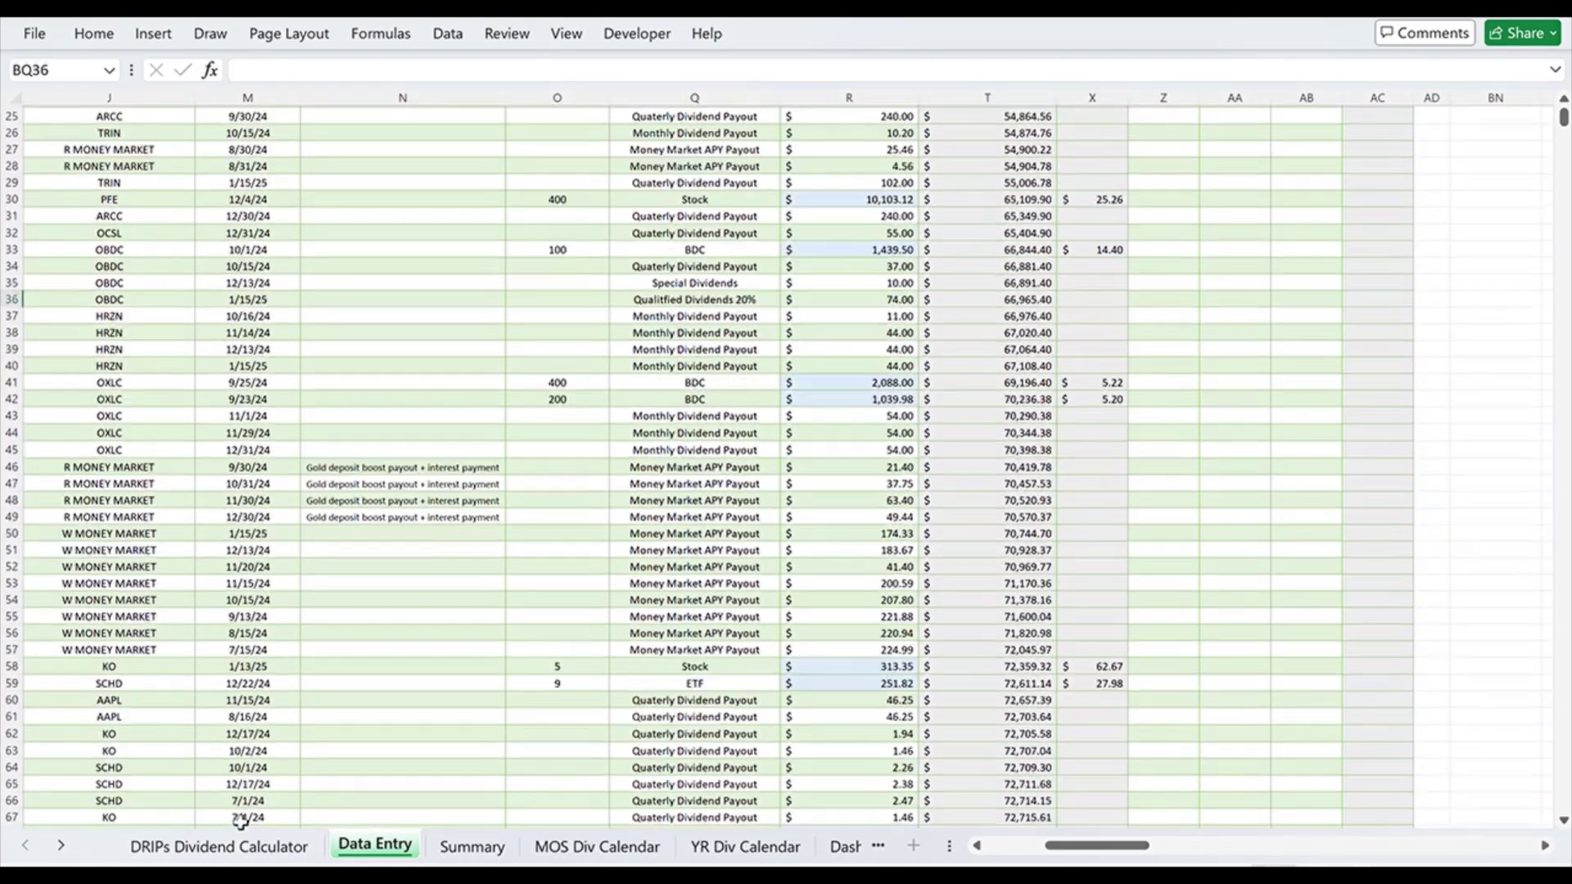
# Visit Summary and MOS Div Calendar, ending on the 2024 Annual Dividend Calendar showing $2,917 income
pyautogui.click(442, 847)
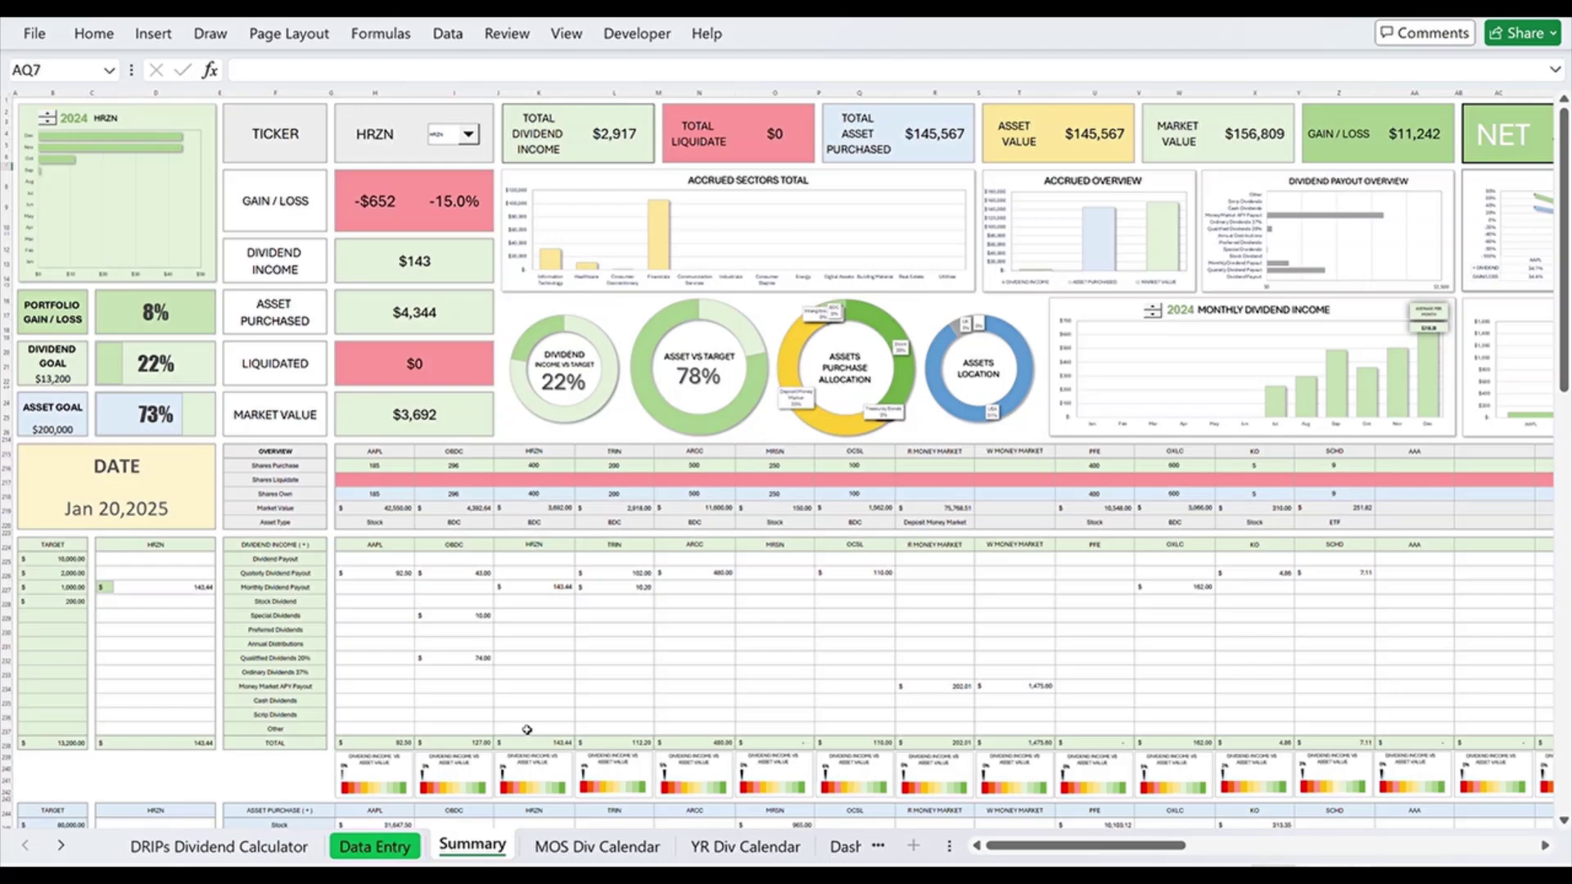
pyautogui.click(543, 852)
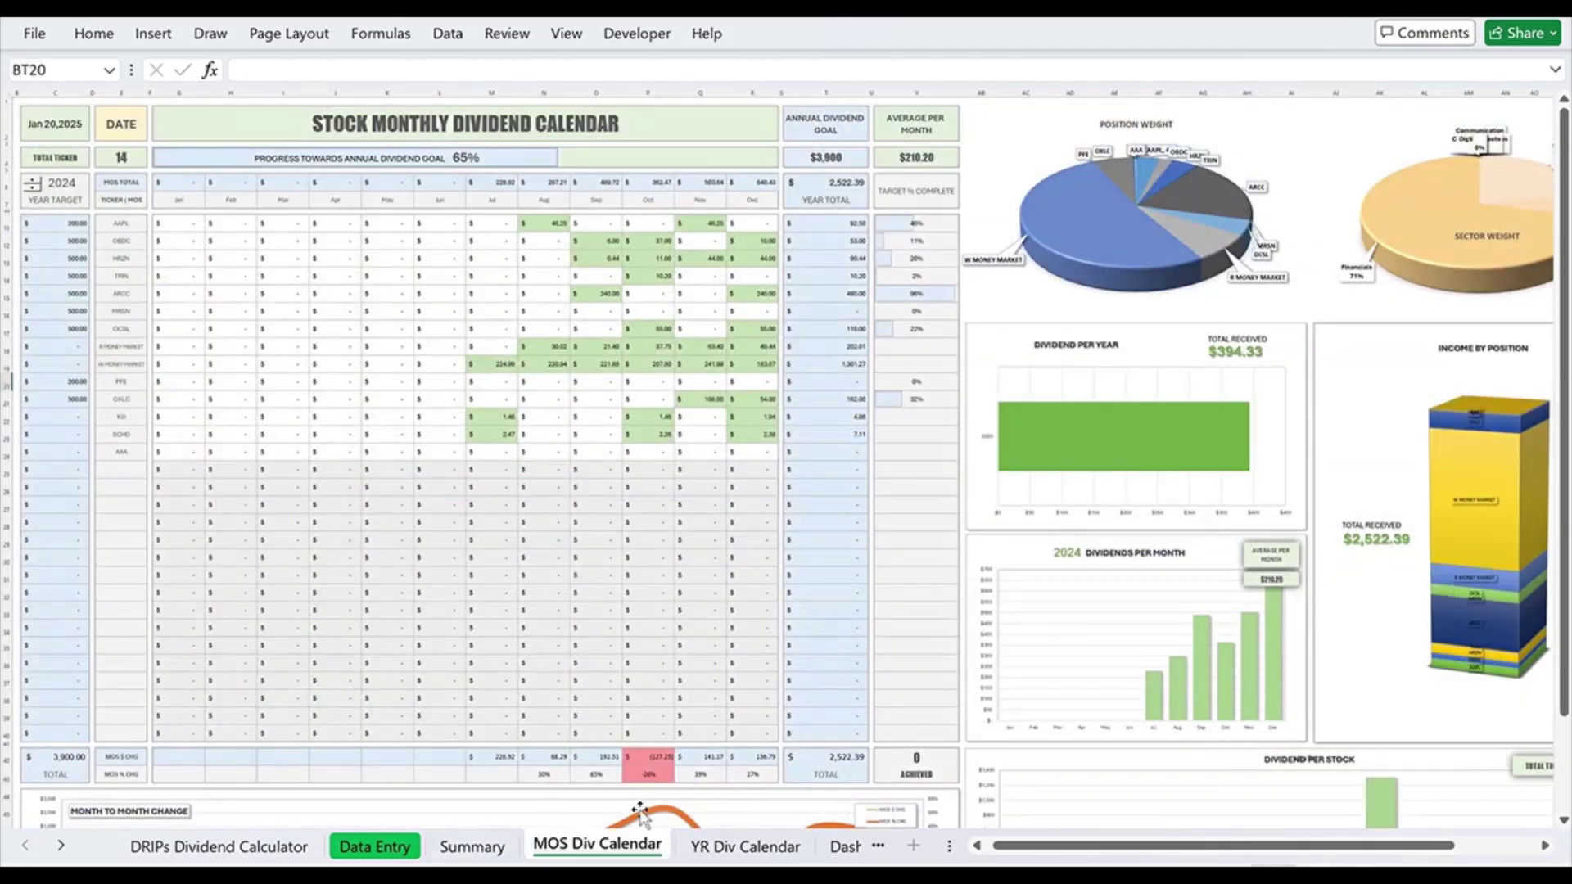
pyautogui.click(692, 852)
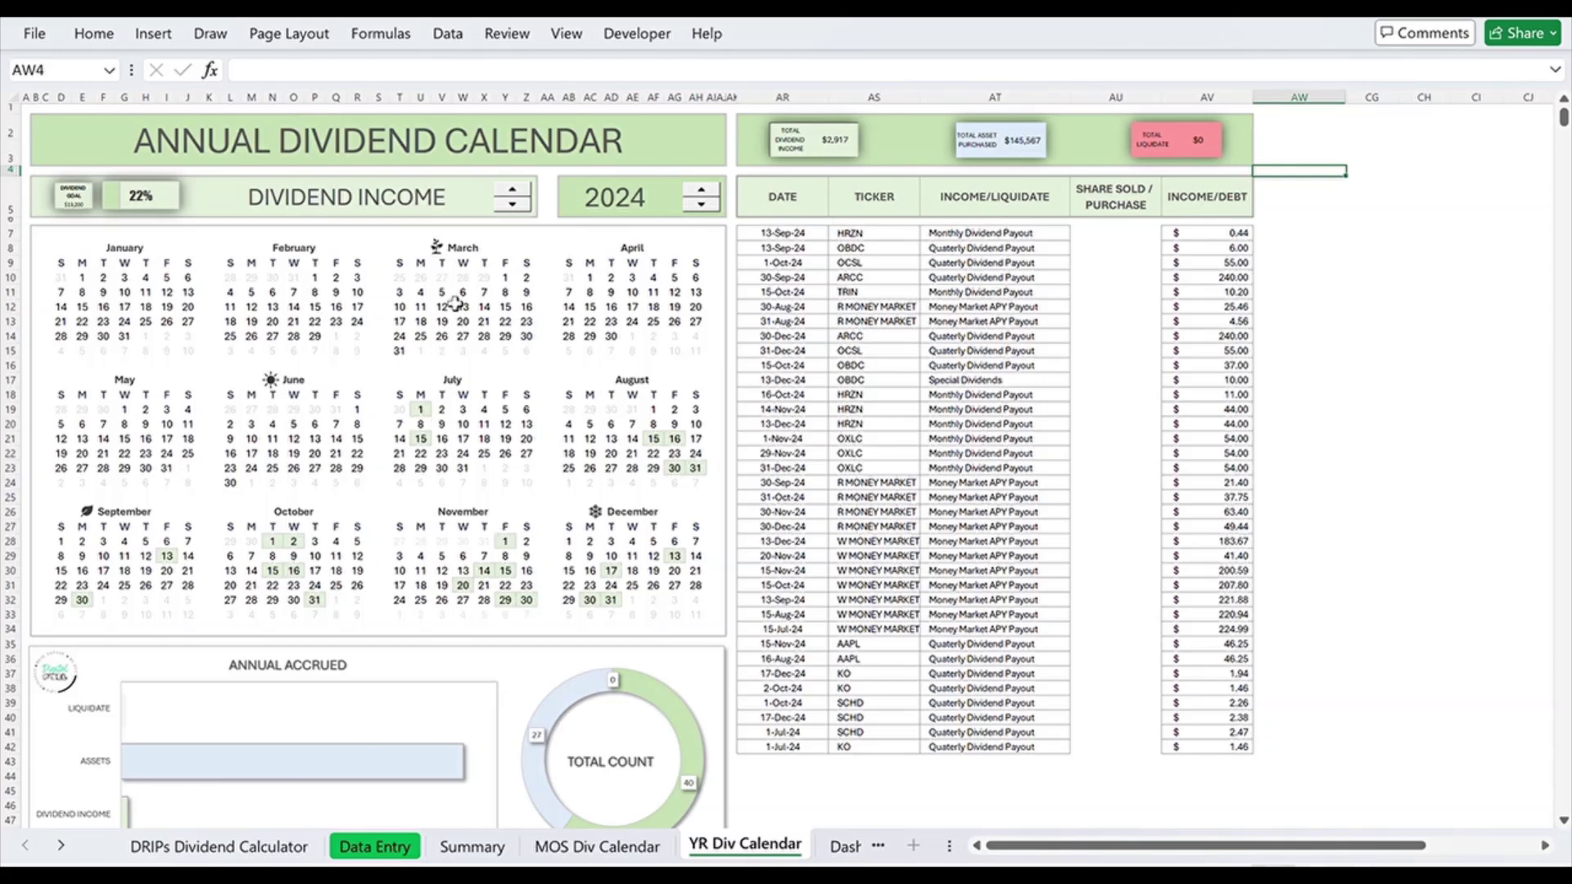
# Toggle the annual calendar between Assets and dividend income, and between years 2025 and 2024
pyautogui.click(510, 207)
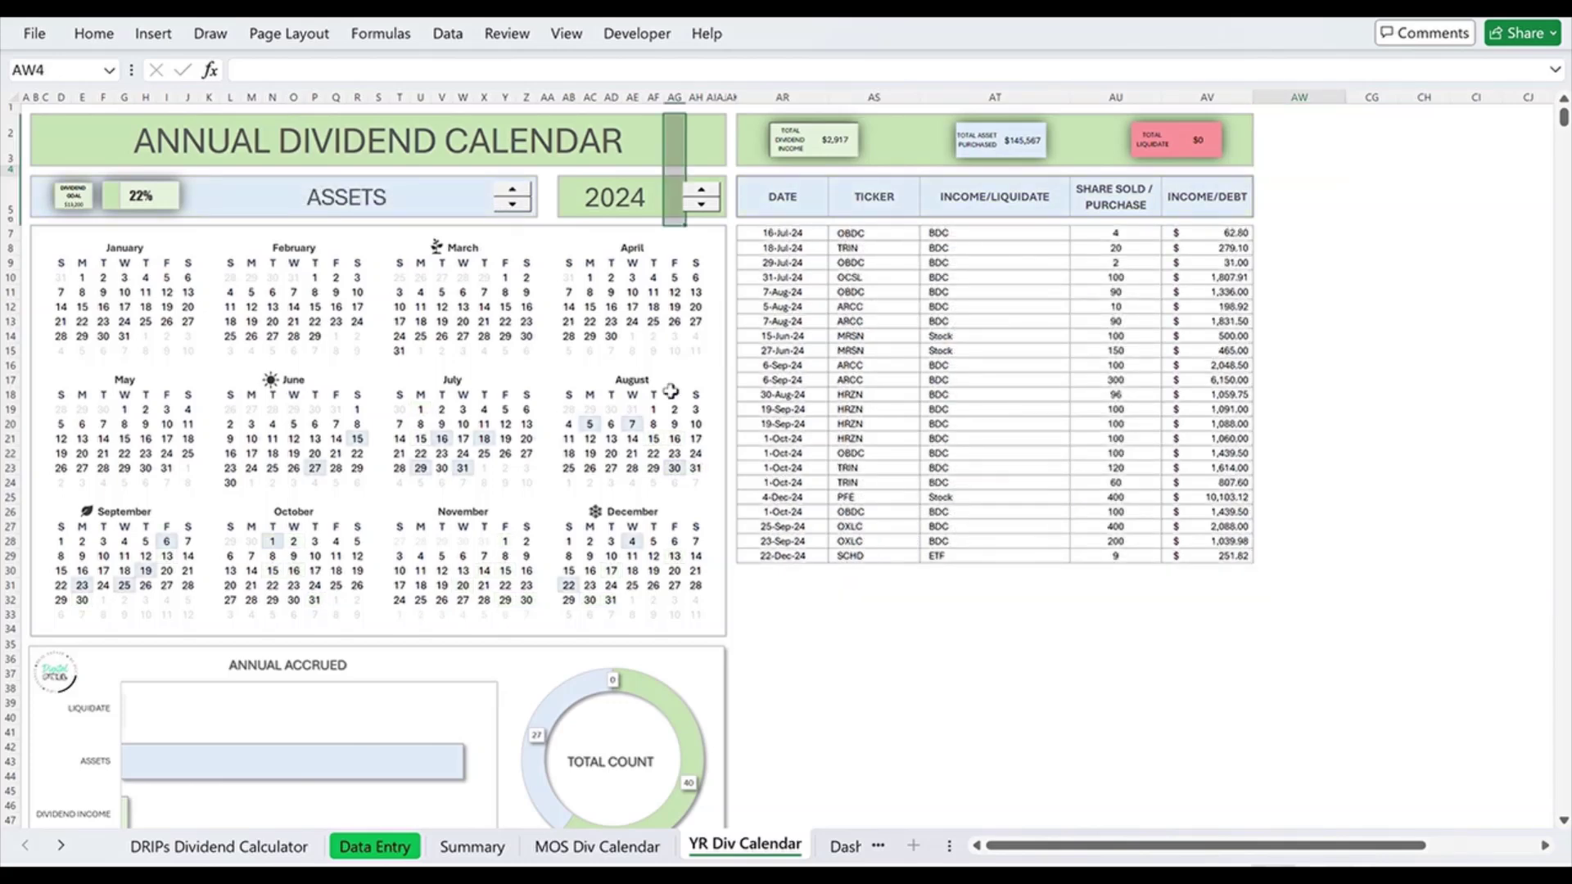
pyautogui.click(512, 203)
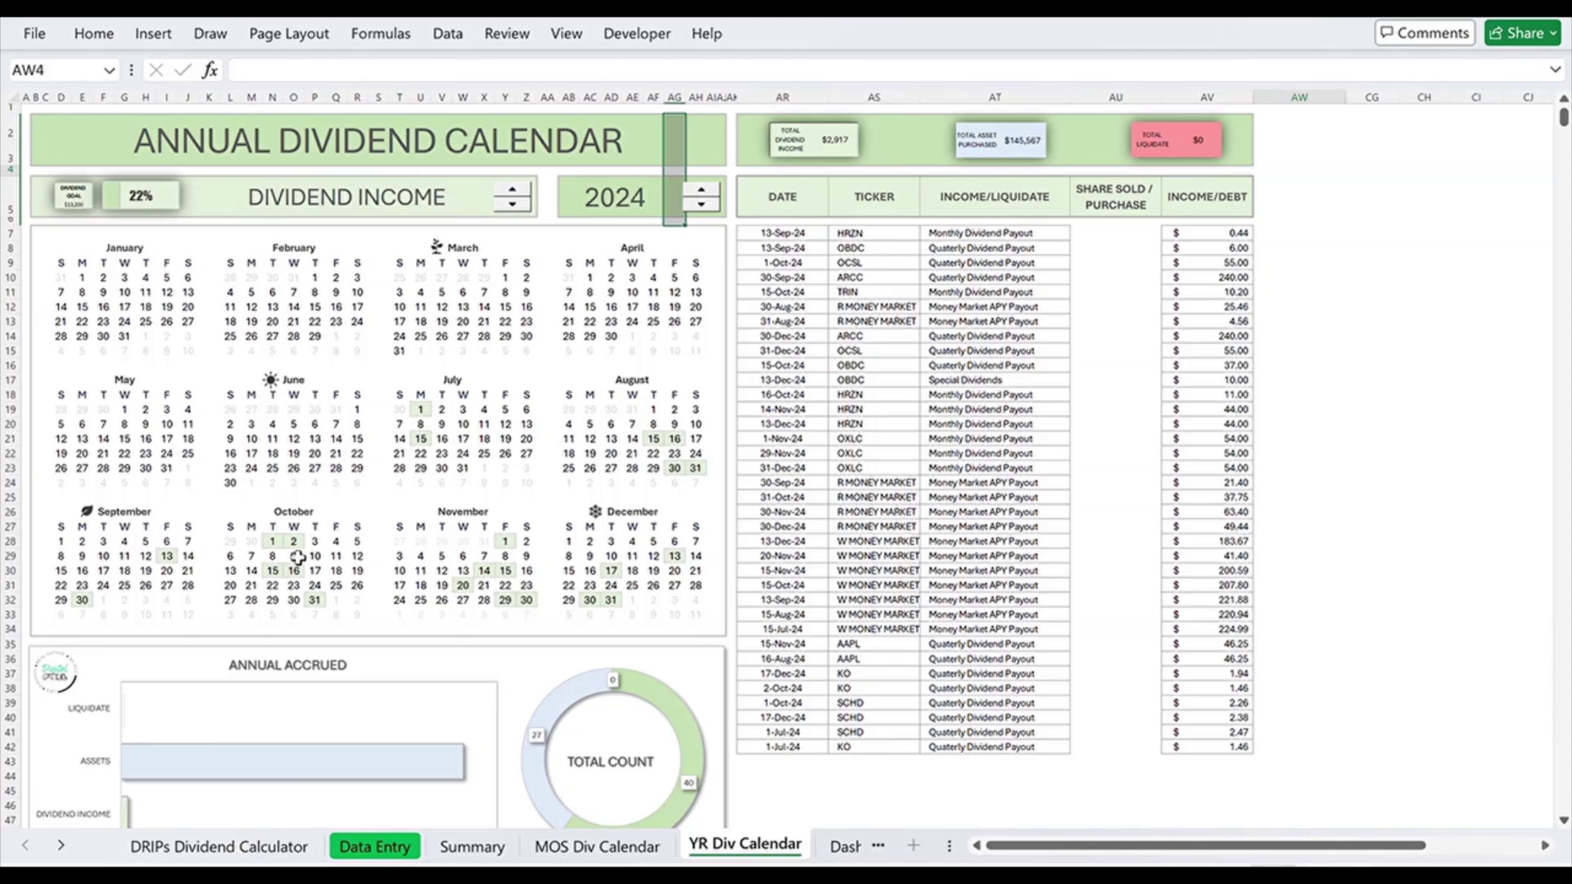
pyautogui.click(701, 190)
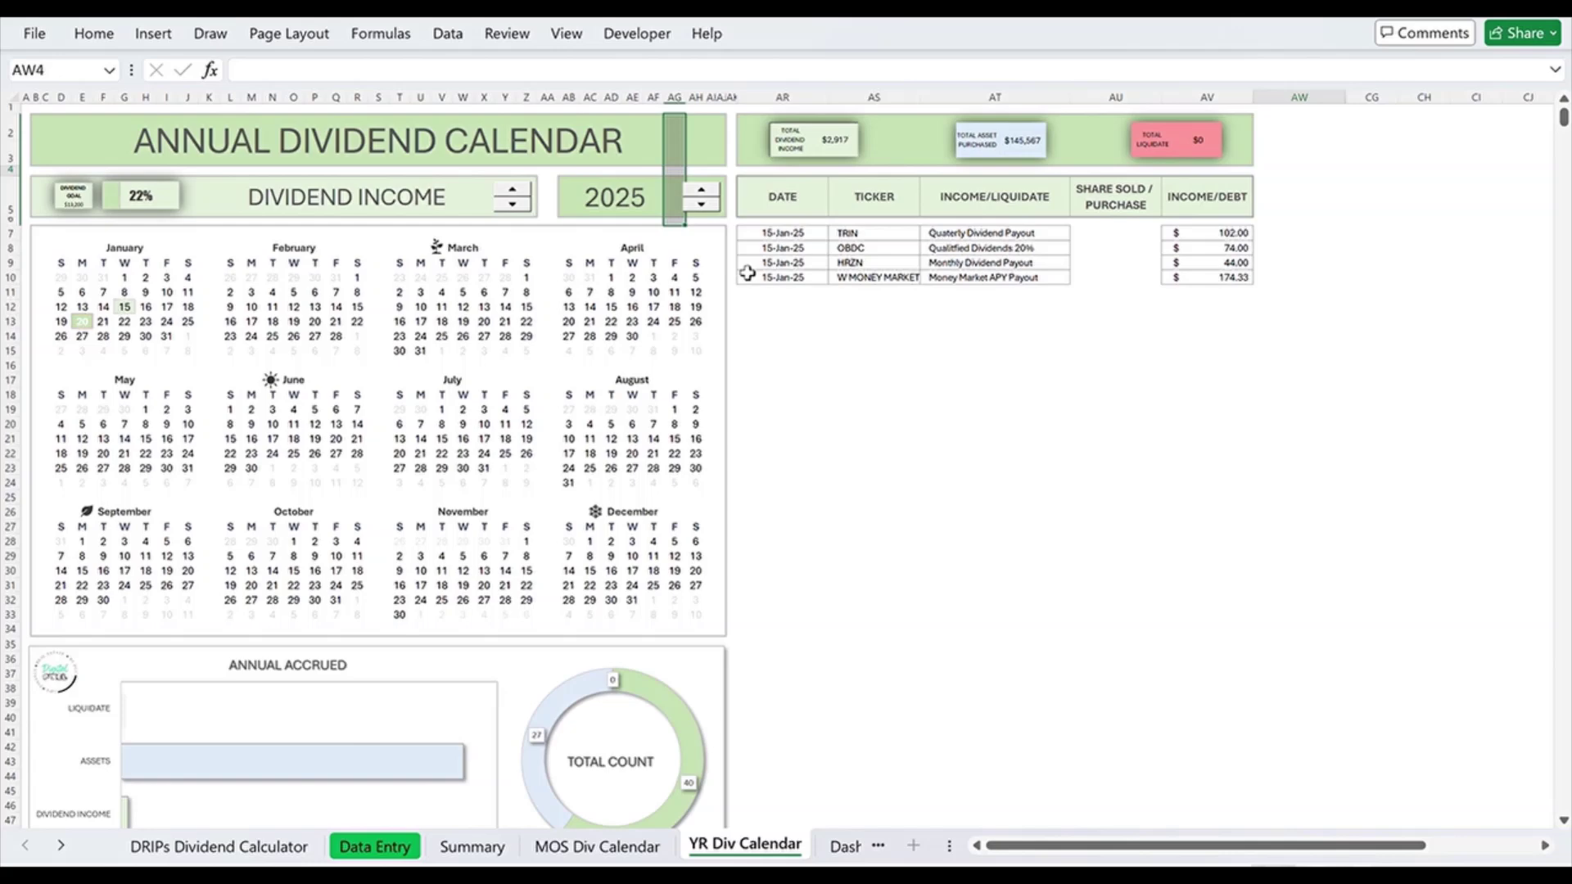
pyautogui.click(701, 203)
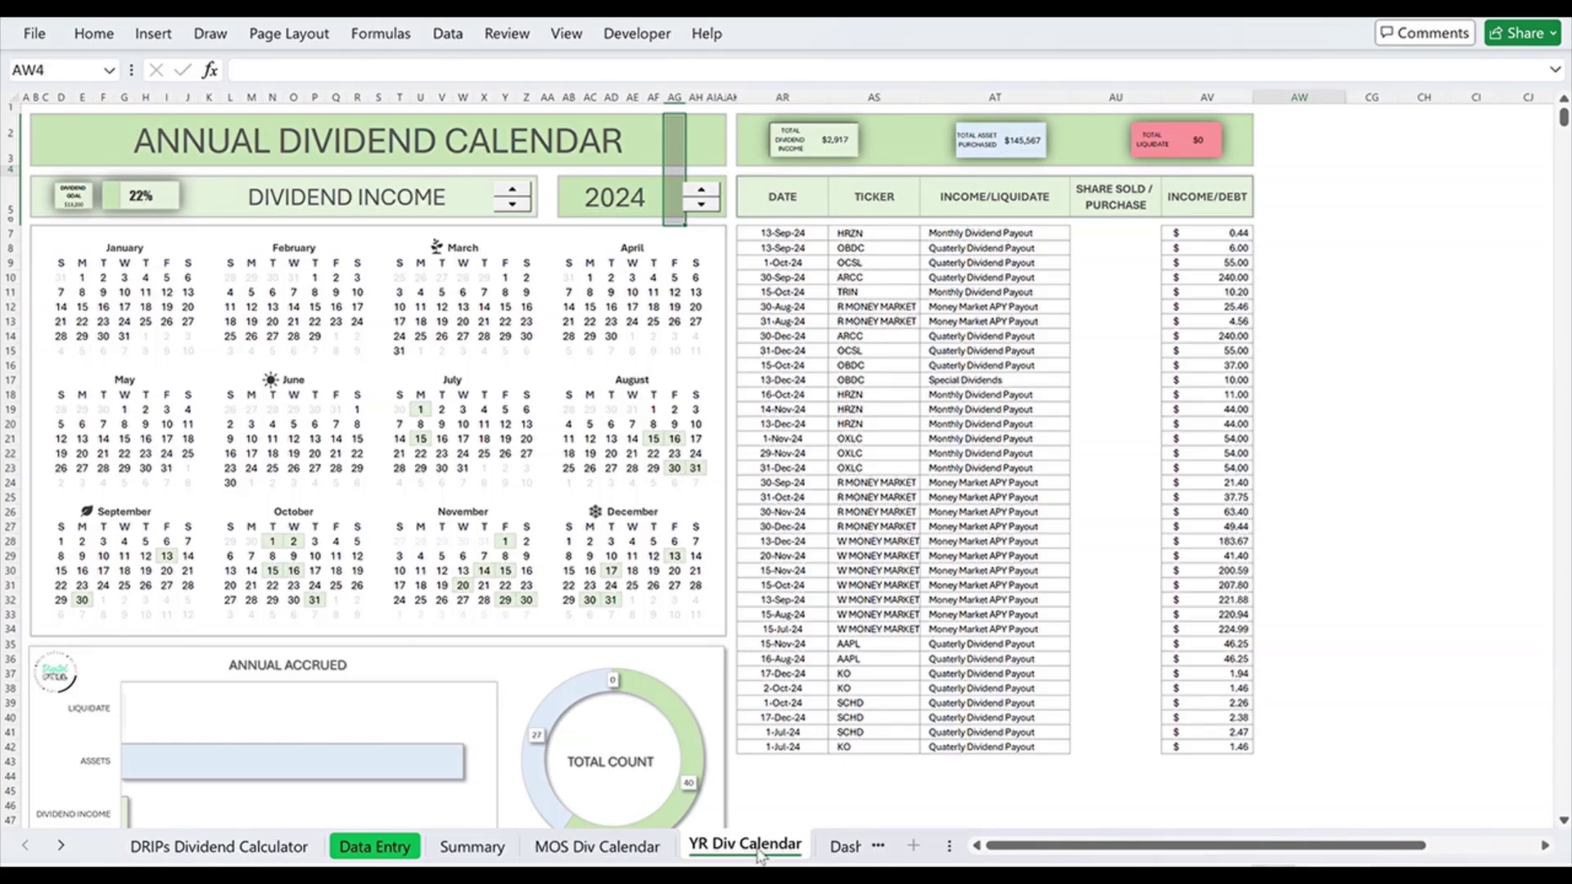
pyautogui.click(835, 848)
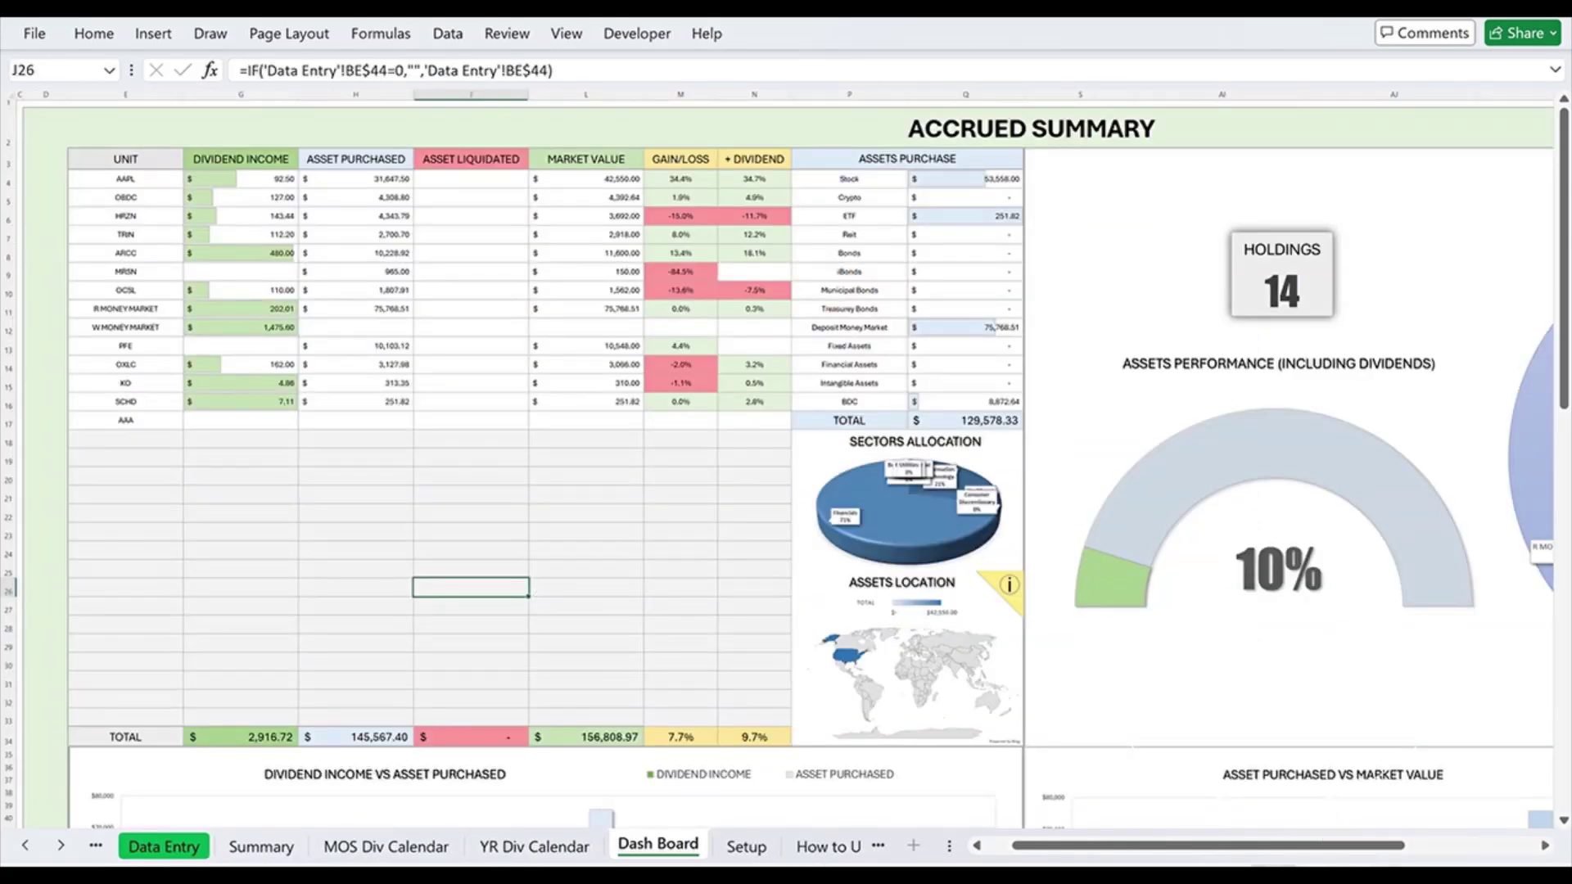
pyautogui.keyDown('ctrl'); pyautogui.scroll(-2, 803, 471); pyautogui.keyUp('ctrl')
pyautogui.keyDown('ctrl'); pyautogui.scroll(-2, 898, 544); pyautogui.keyUp('ctrl')
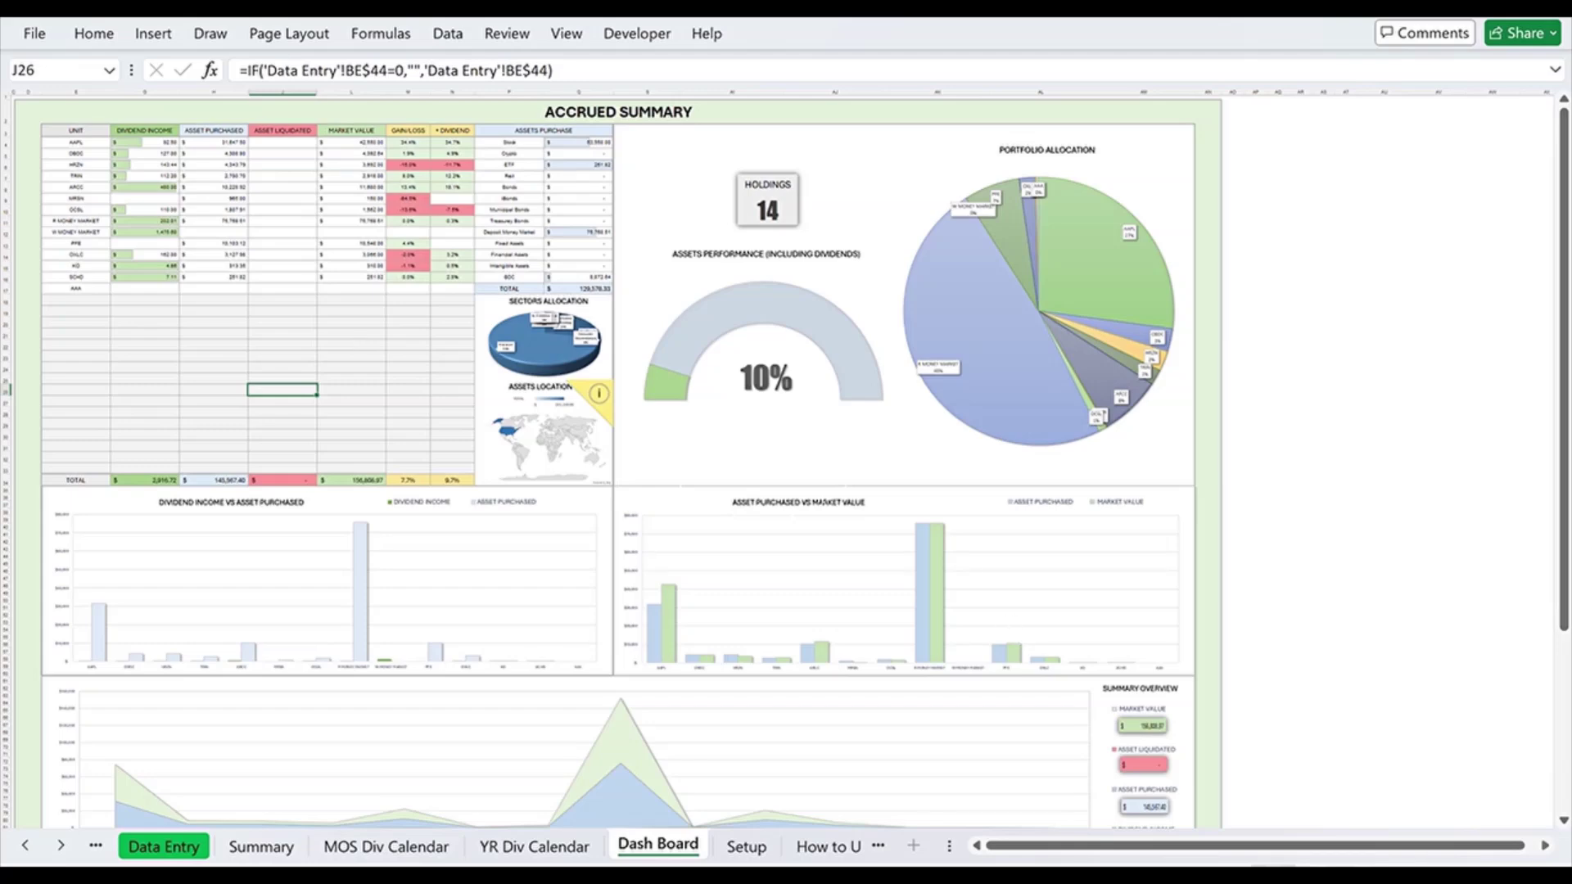
pyautogui.scroll(-10, 912, 660)
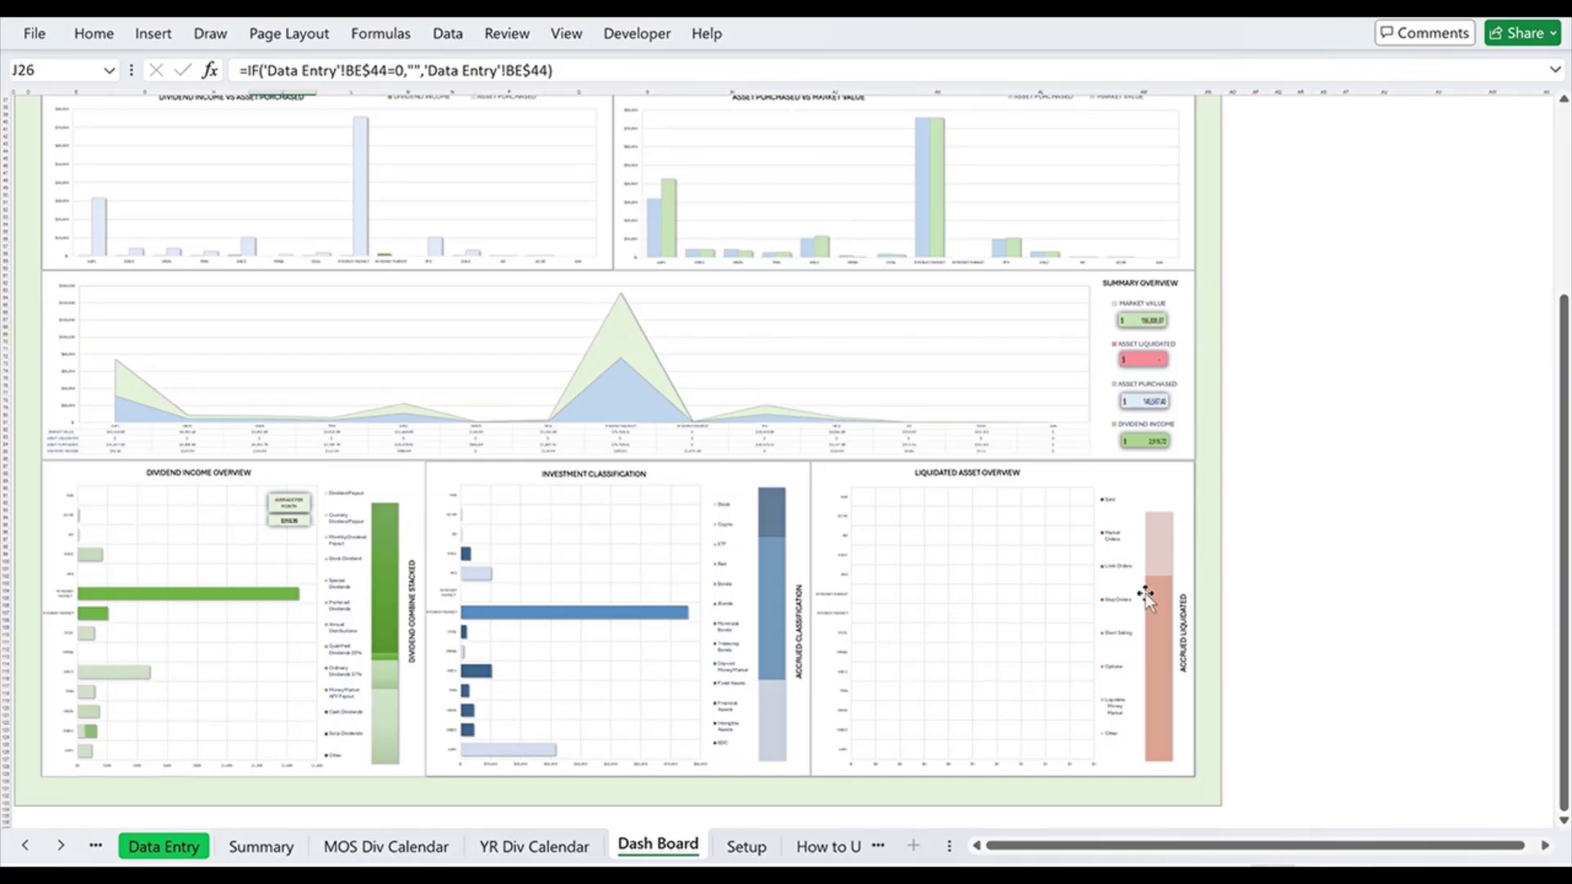
pyautogui.moveTo(1565, 679); pyautogui.dragTo(1565, 495)
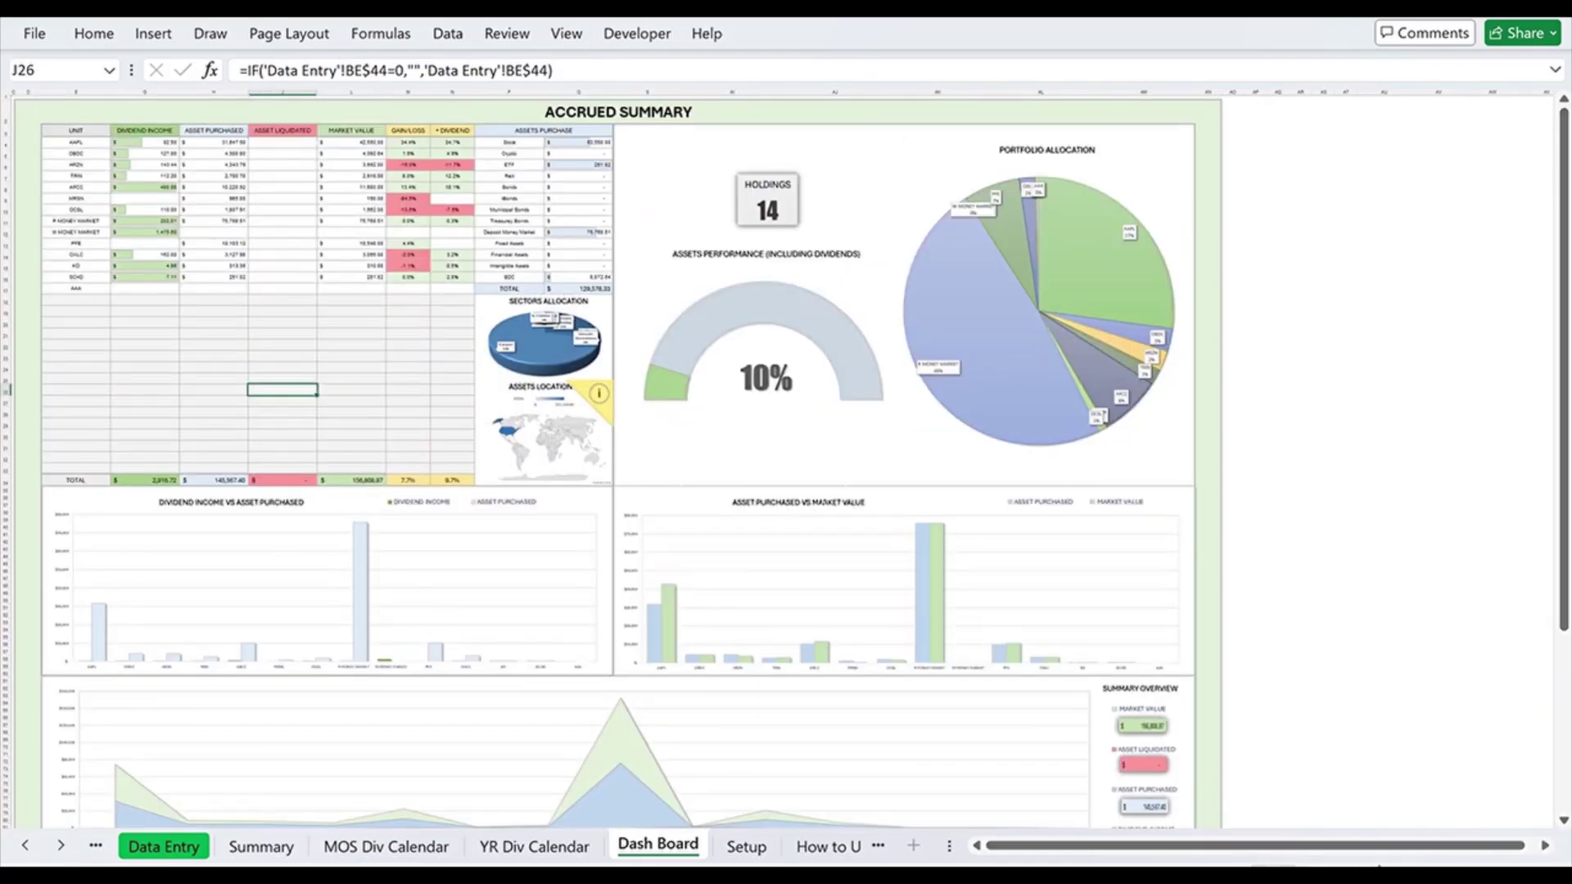
pyautogui.keyDown('ctrl'); pyautogui.scroll(3, 514, 377); pyautogui.keyUp('ctrl')
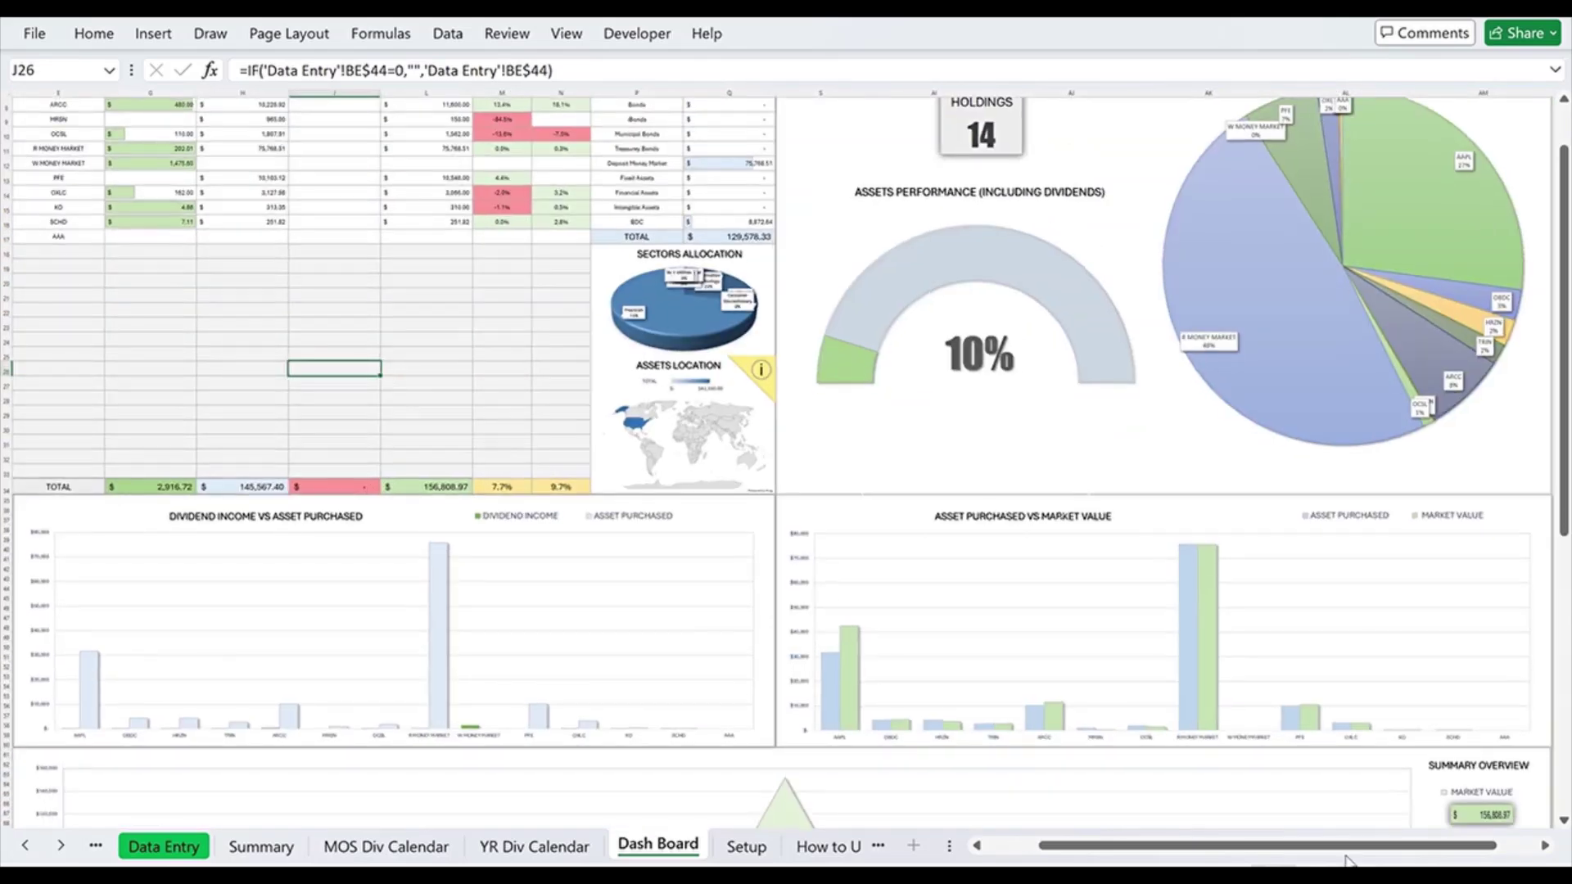
pyautogui.scroll(3, 514, 377)
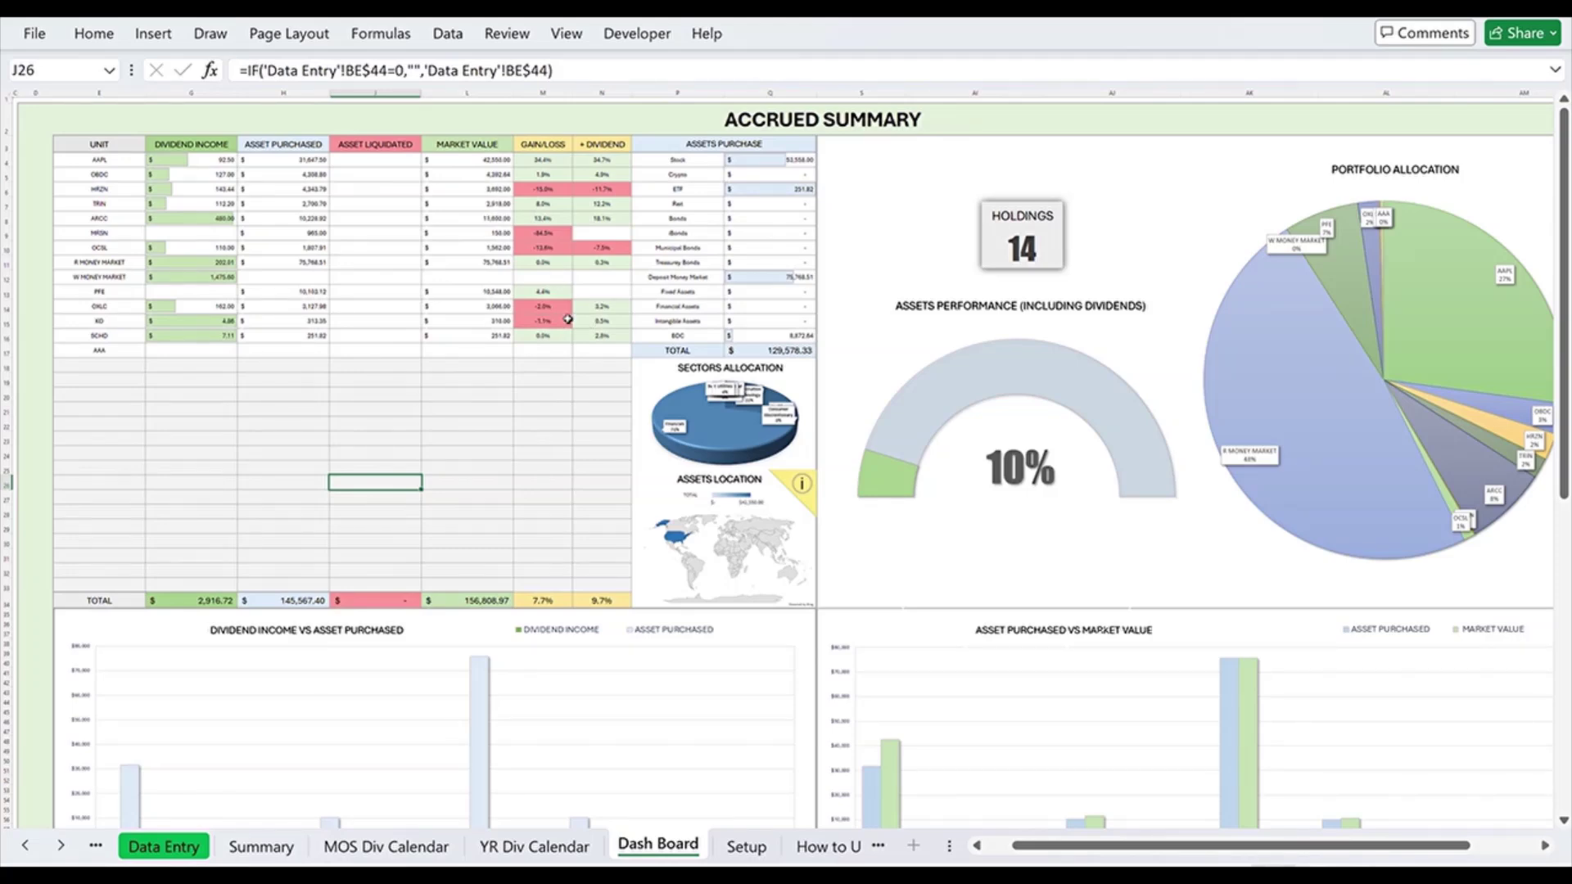
pyautogui.click(737, 846)
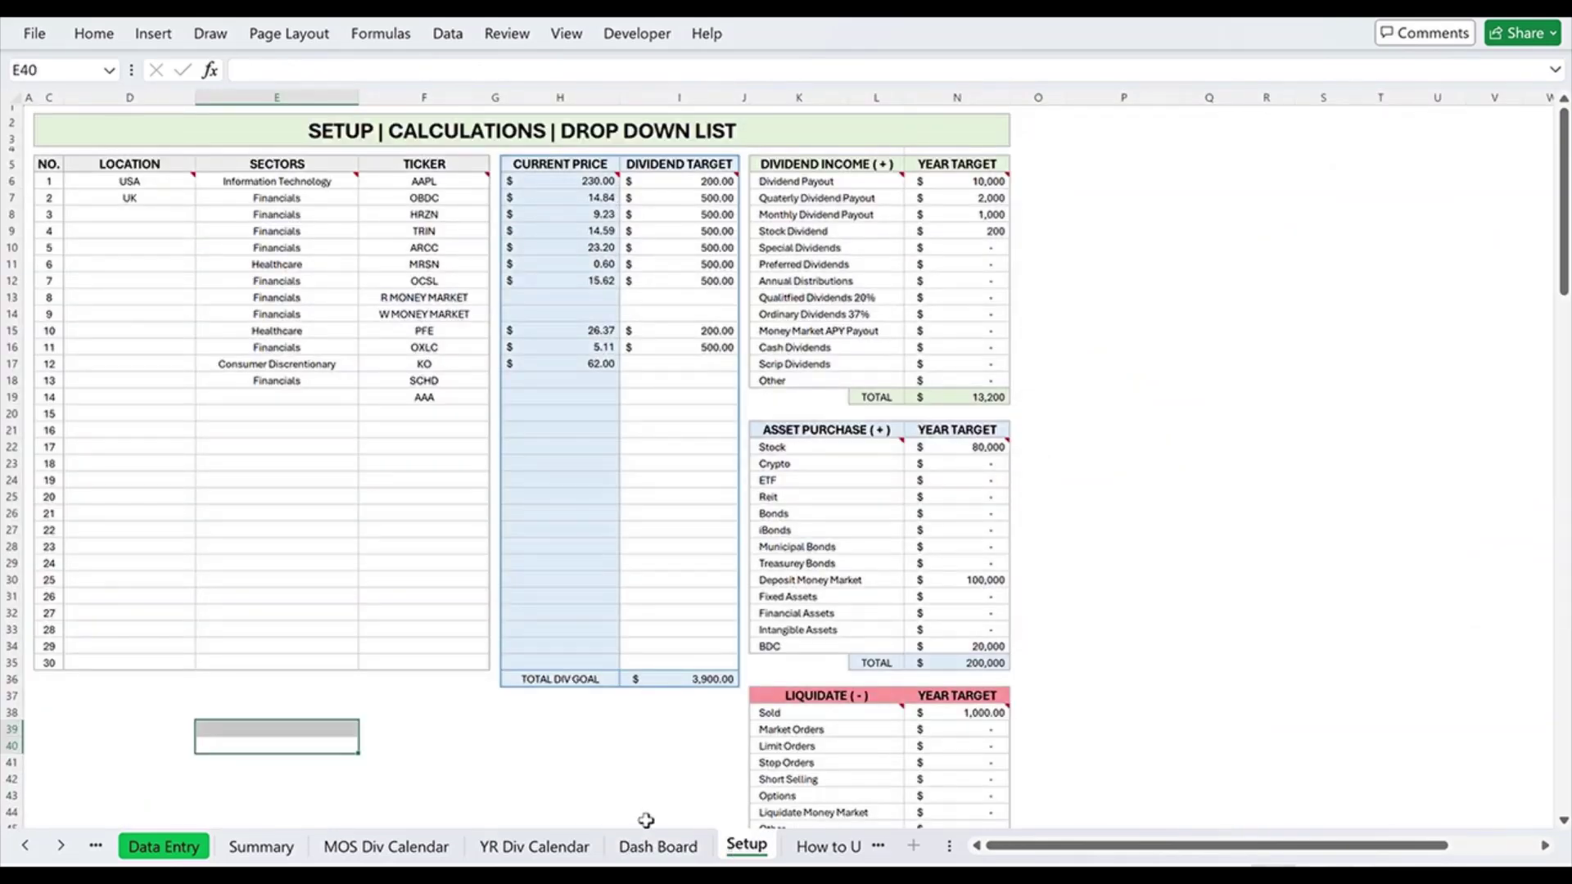
pyautogui.click(652, 845)
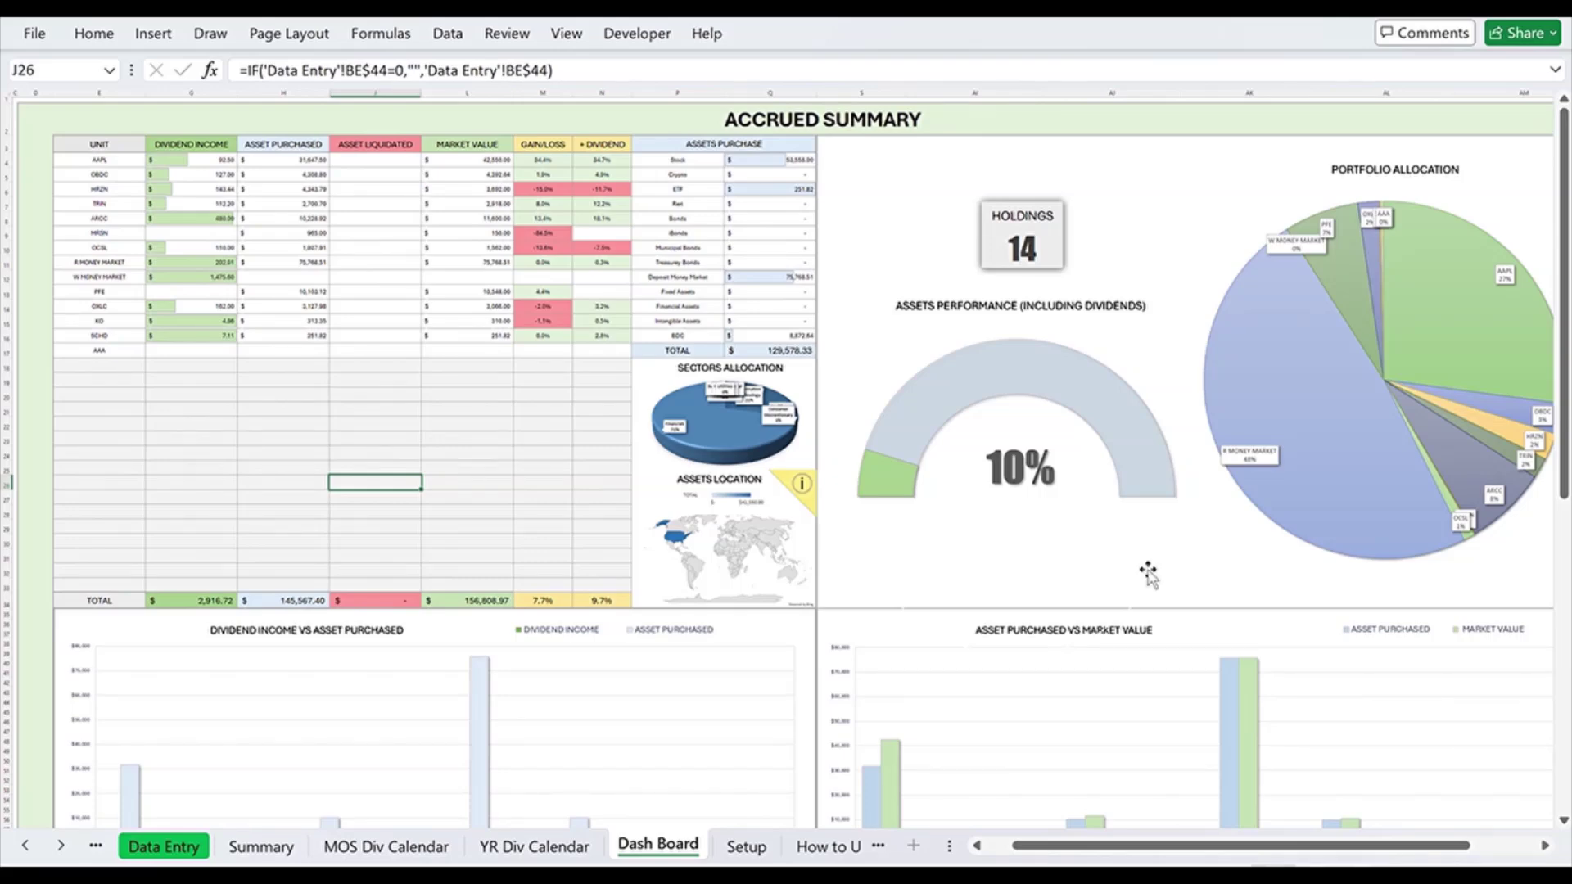
# Inspect the goal progress bar formula on MOS Div Calendar and Setup's dividend-target total formula
pyautogui.click(534, 846)
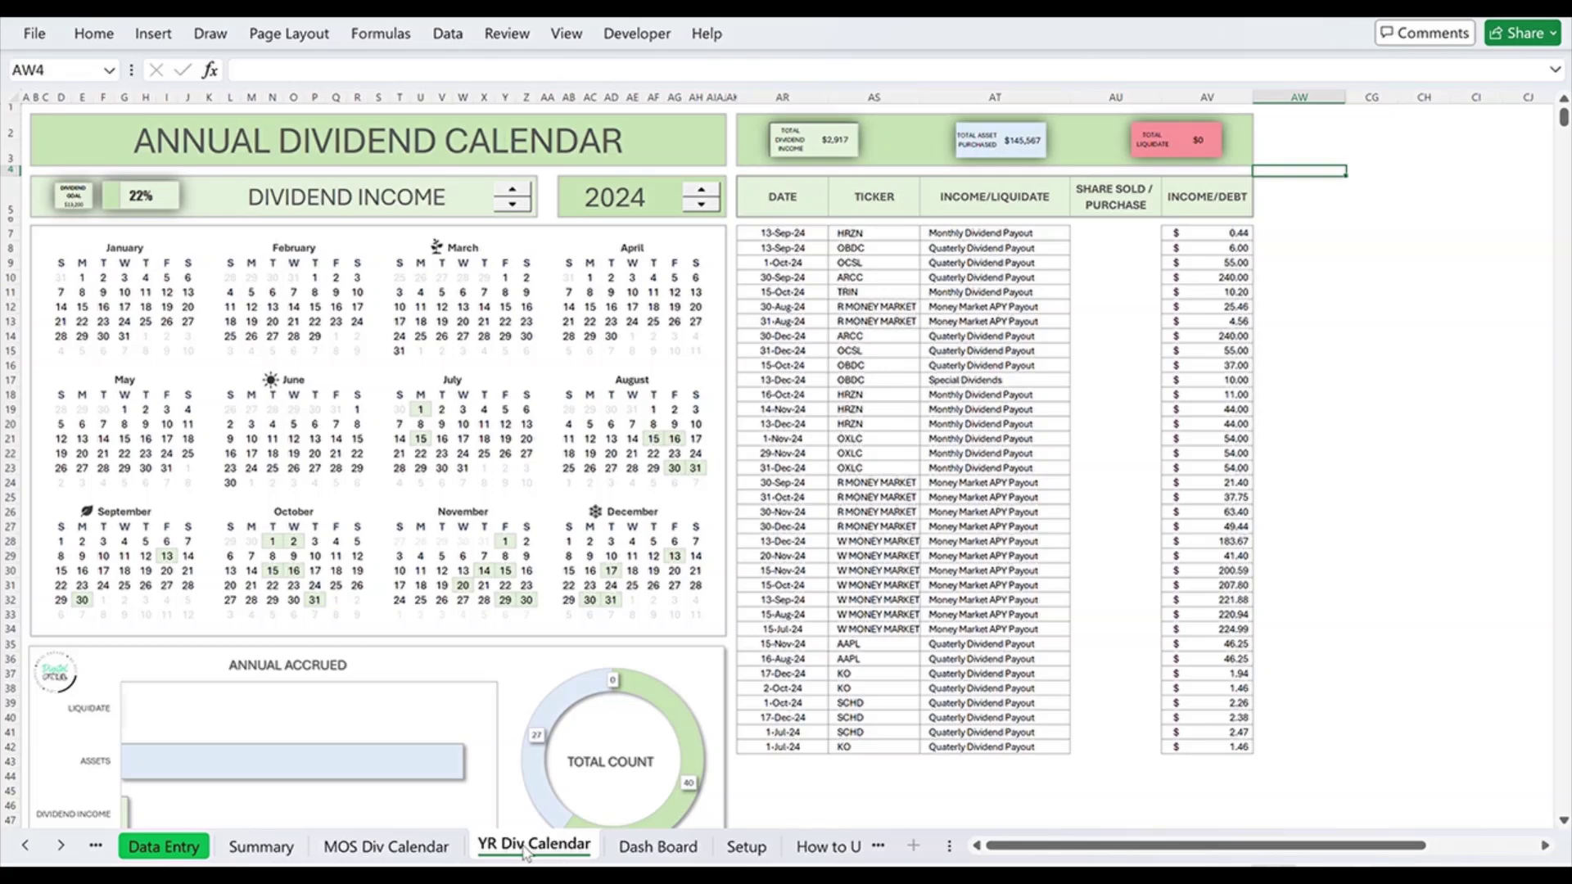
pyautogui.click(442, 850)
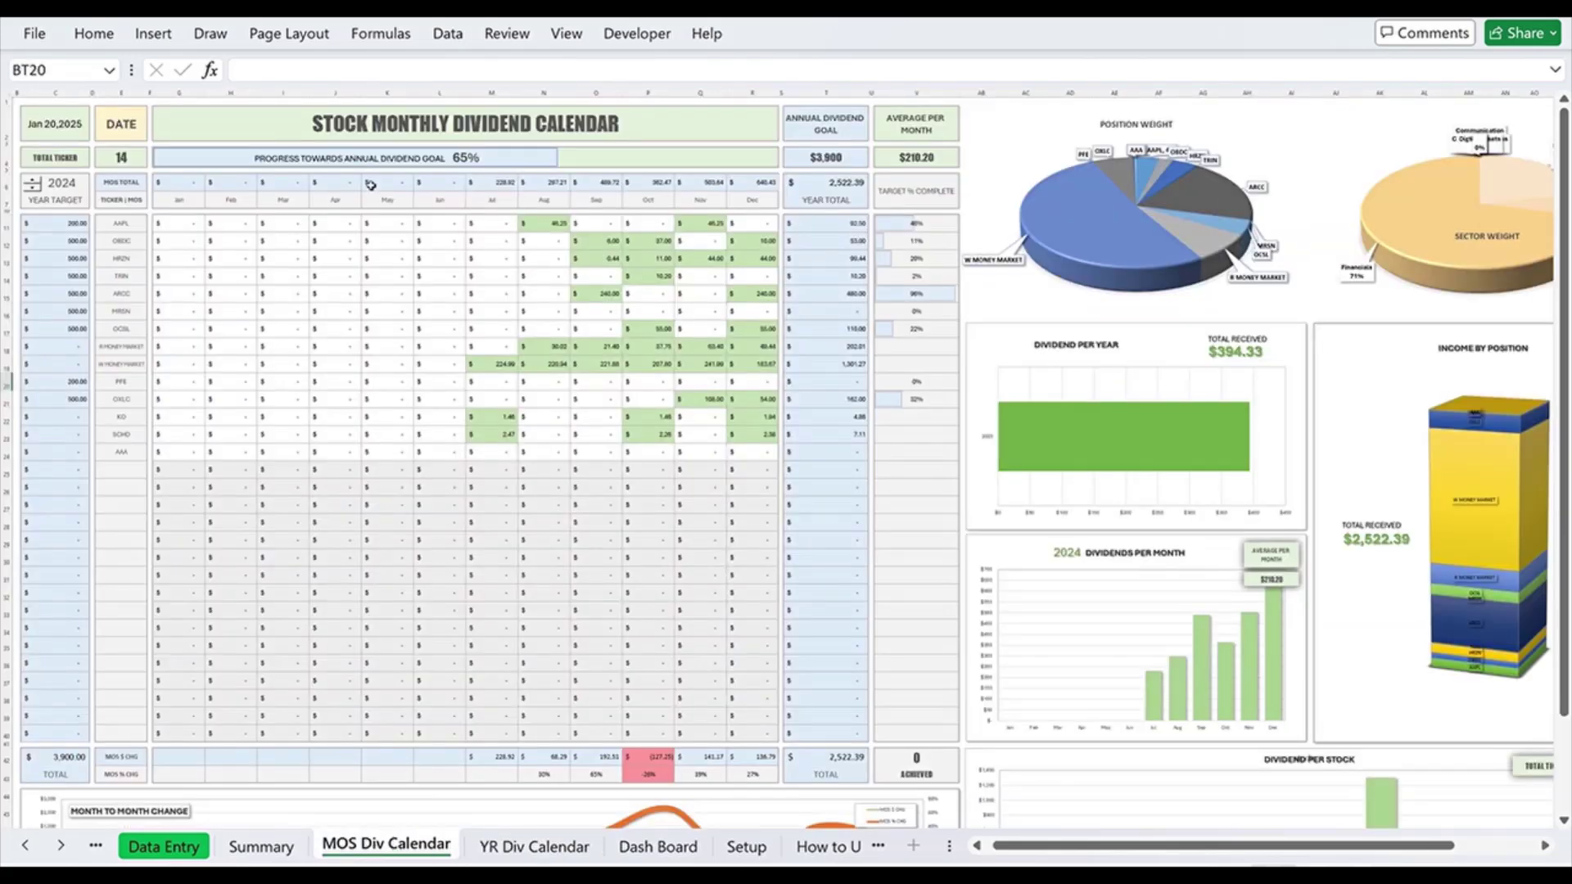
pyautogui.click(199, 166)
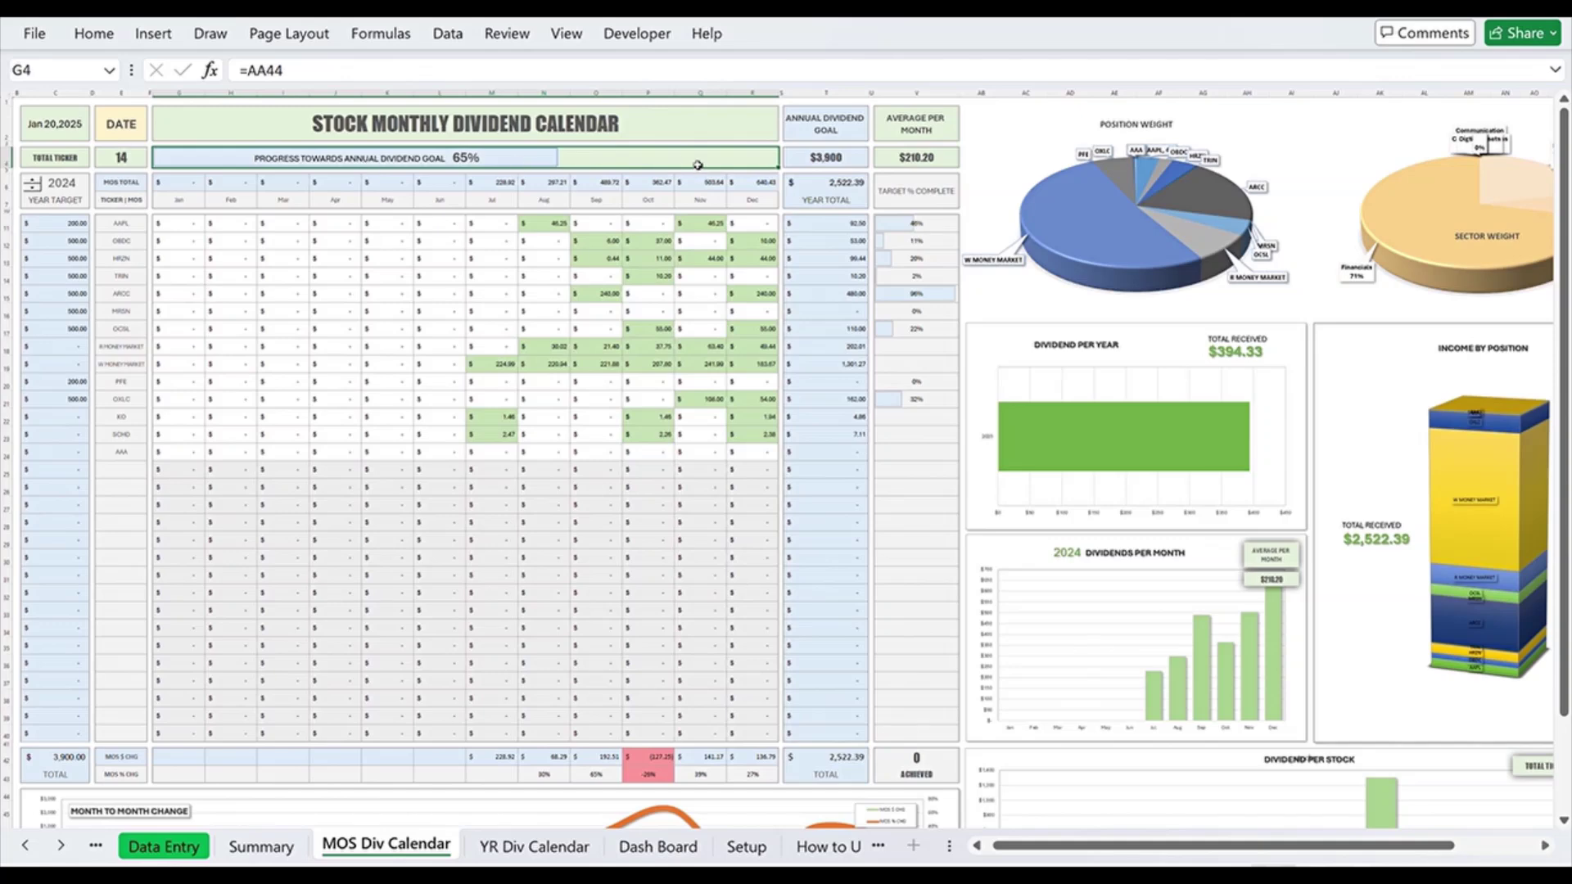
pyautogui.click(729, 849)
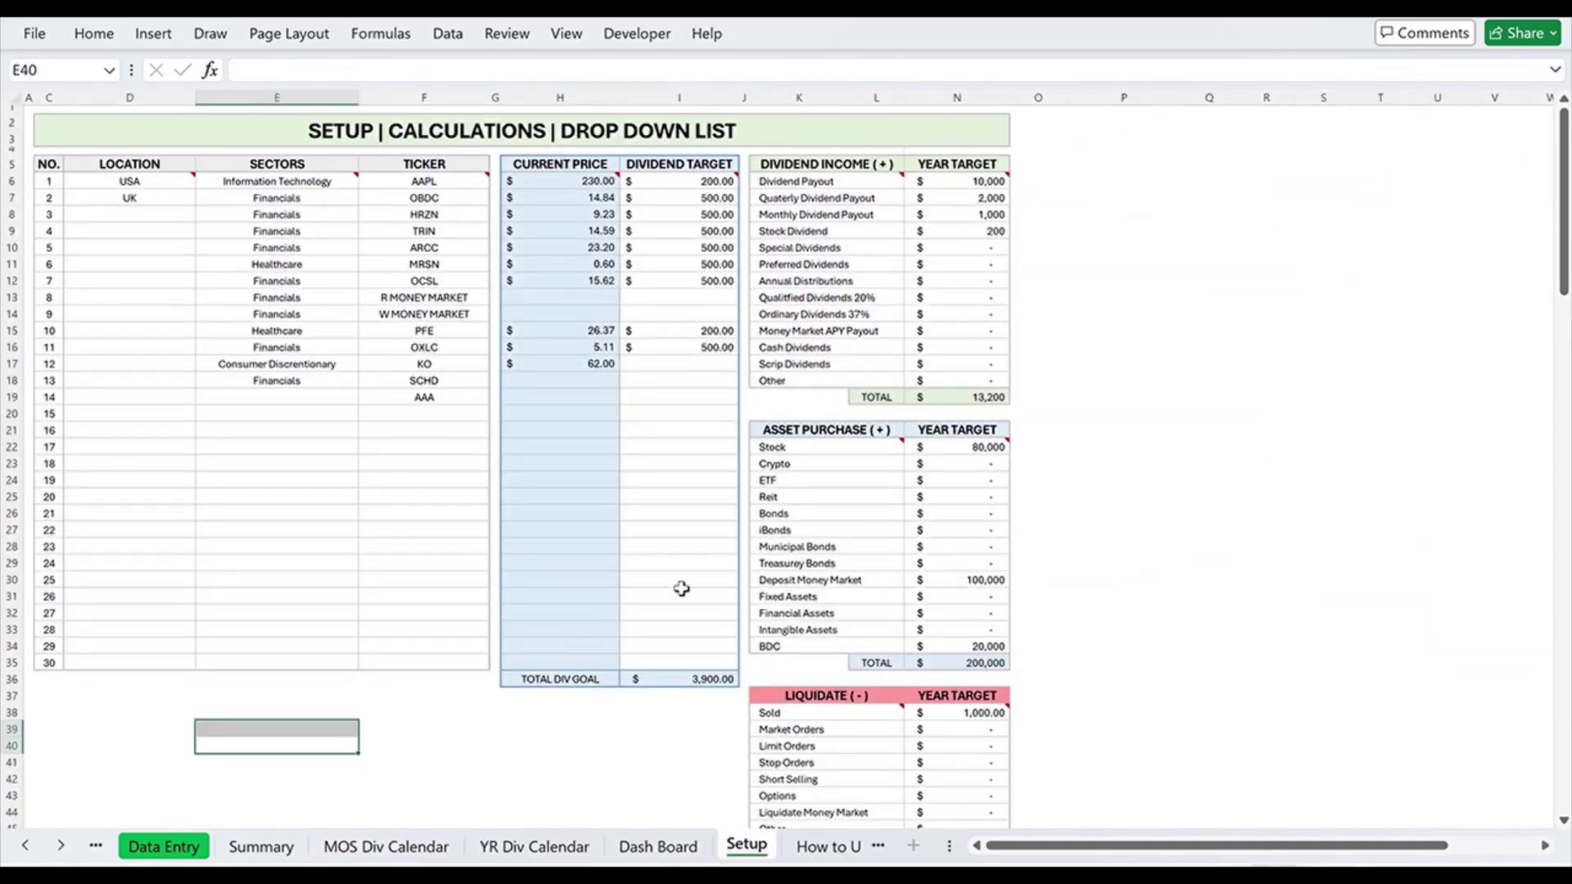
pyautogui.click(664, 686)
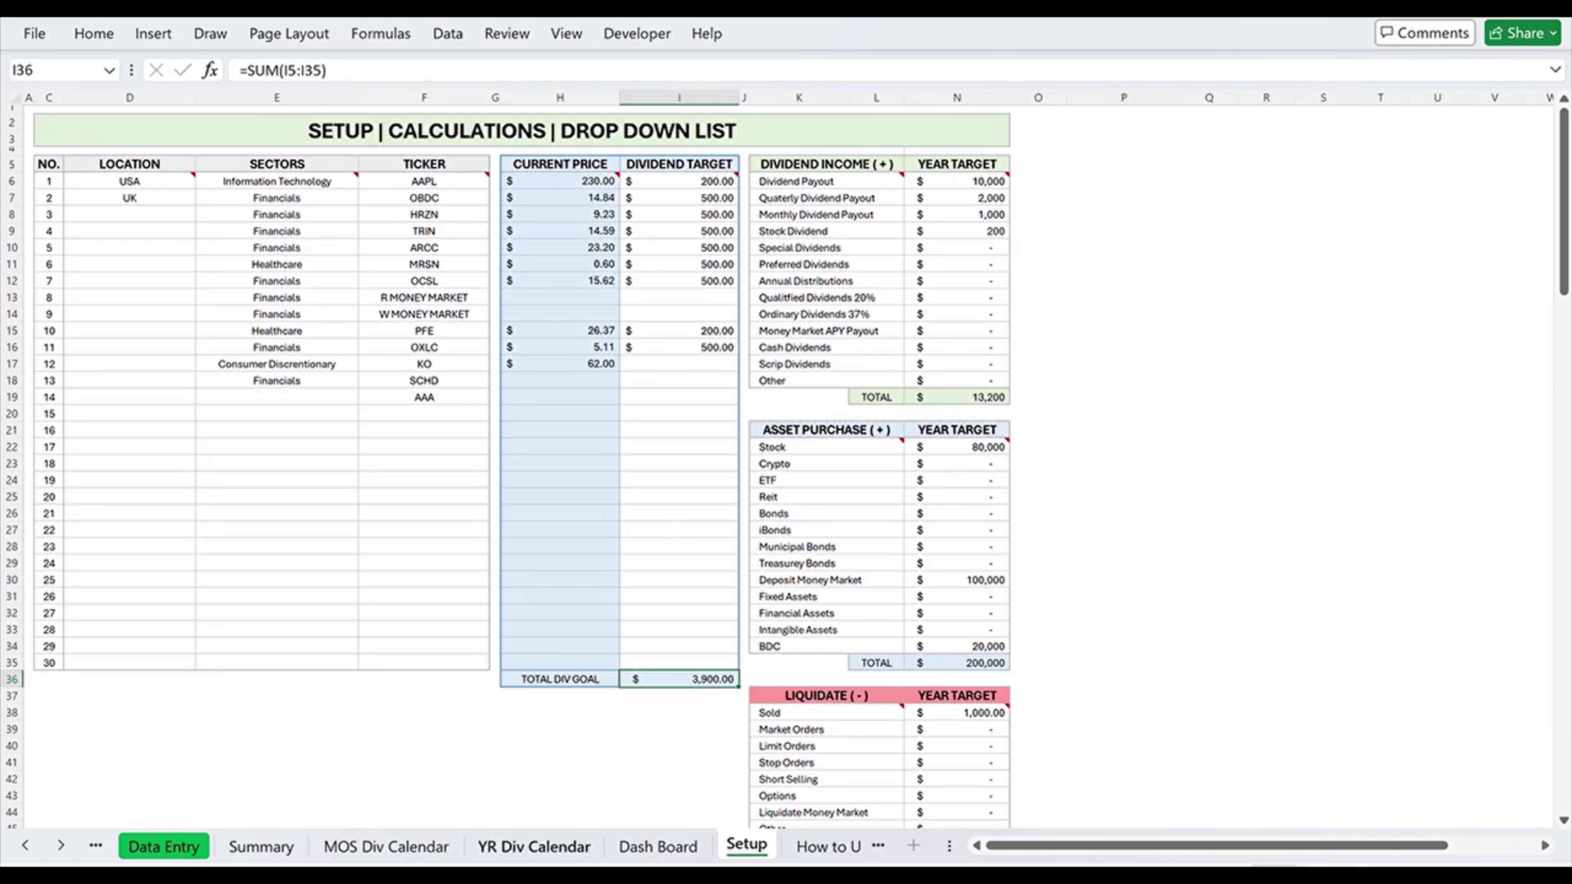
# On MOS Div Calendar, trace the annual goal's source and switch the year to 2023 and back to 2024
pyautogui.click(385, 846)
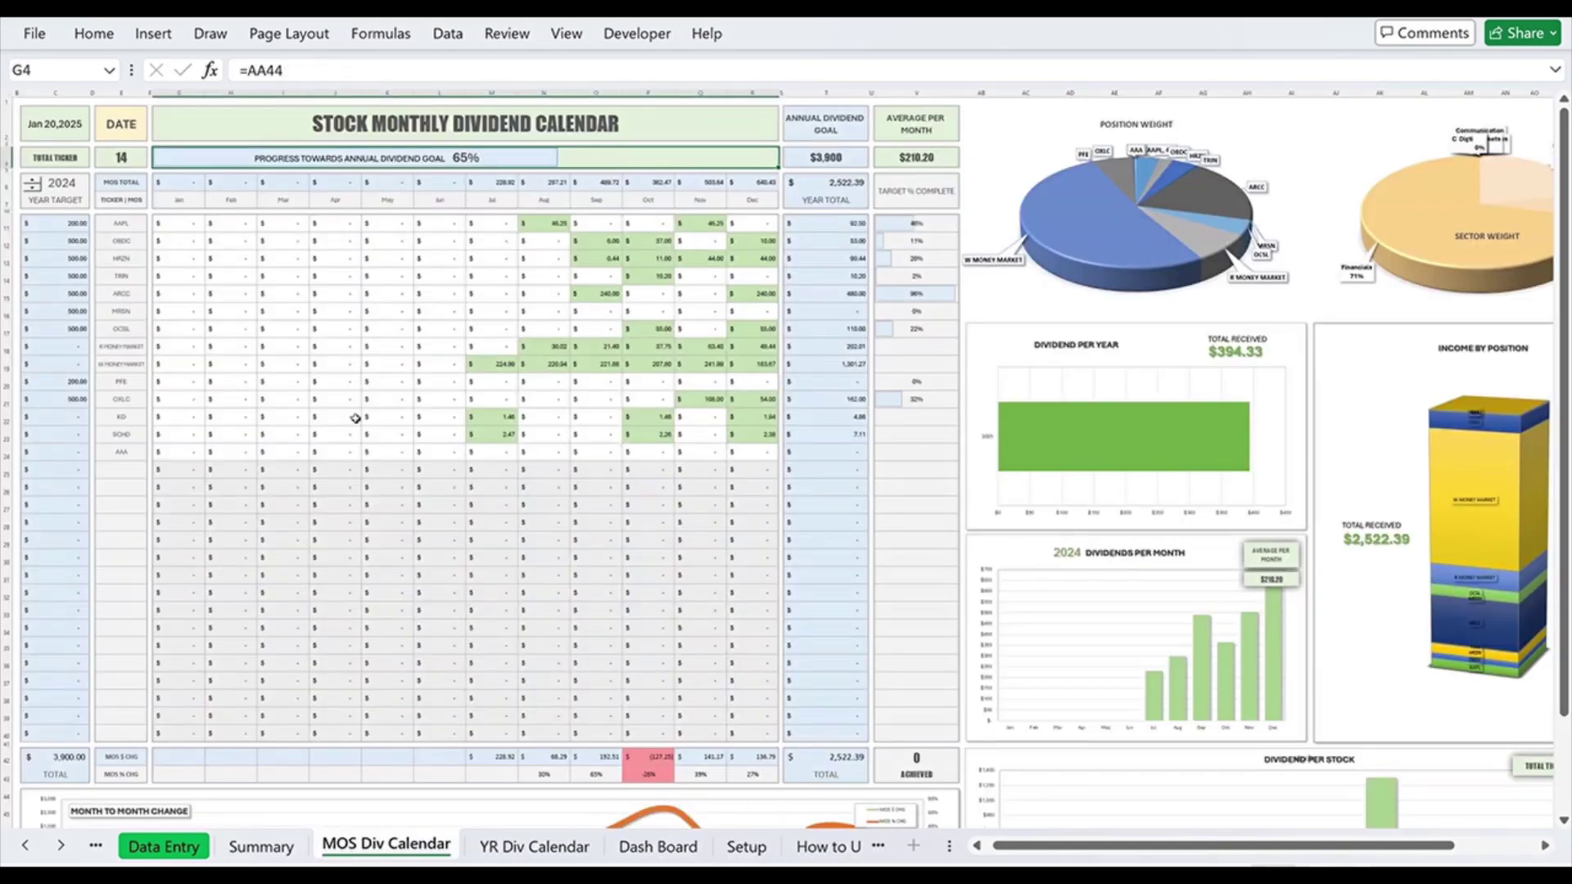
pyautogui.click(815, 159)
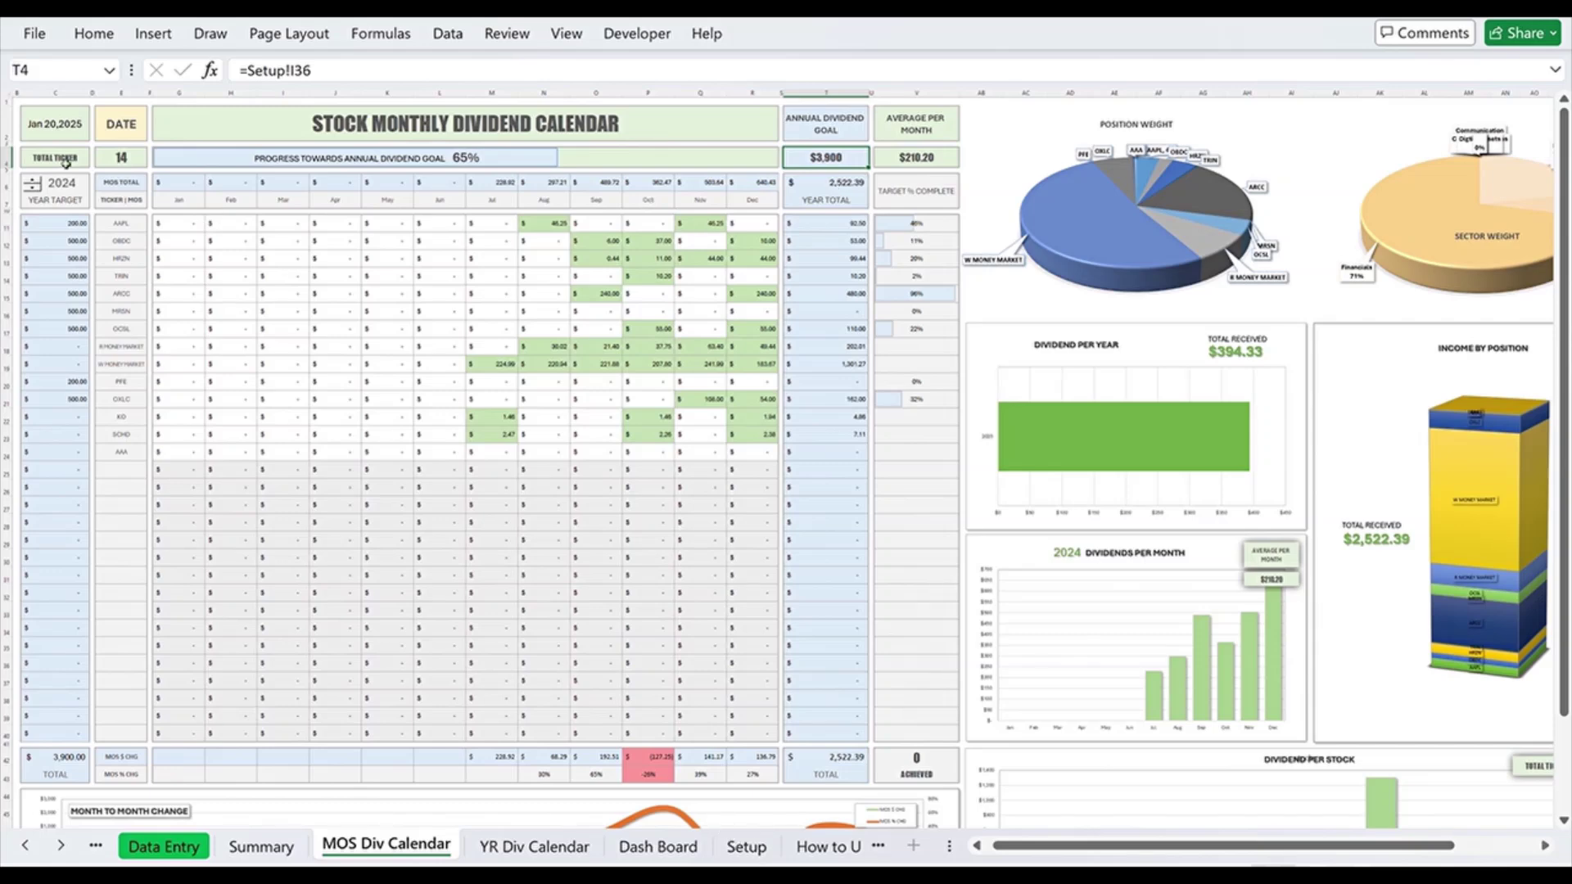
pyautogui.click(39, 186)
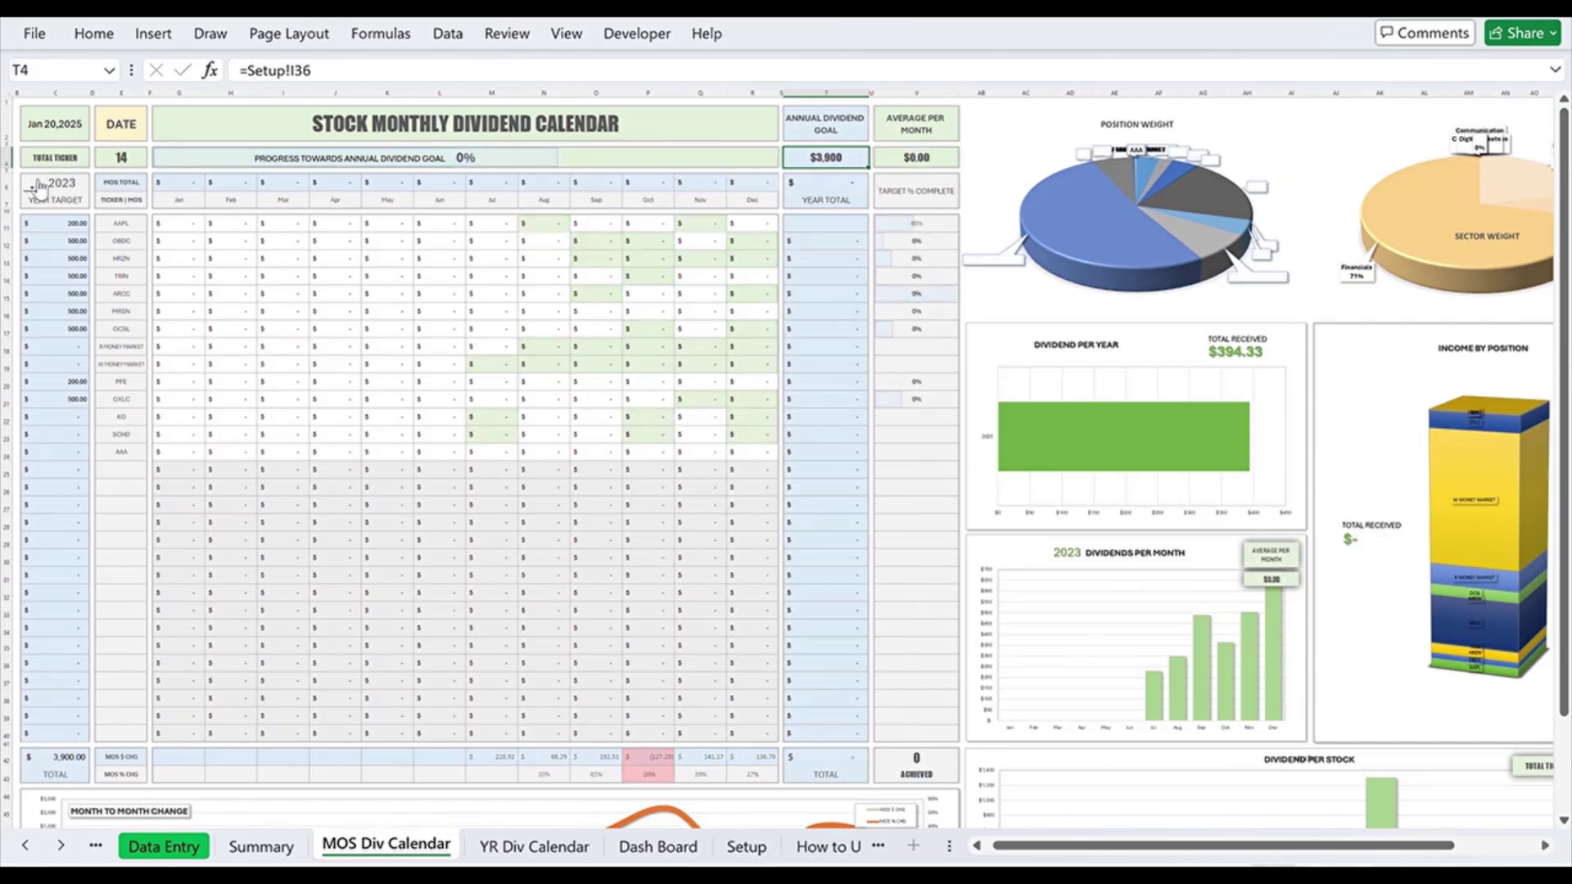
pyautogui.click(45, 200)
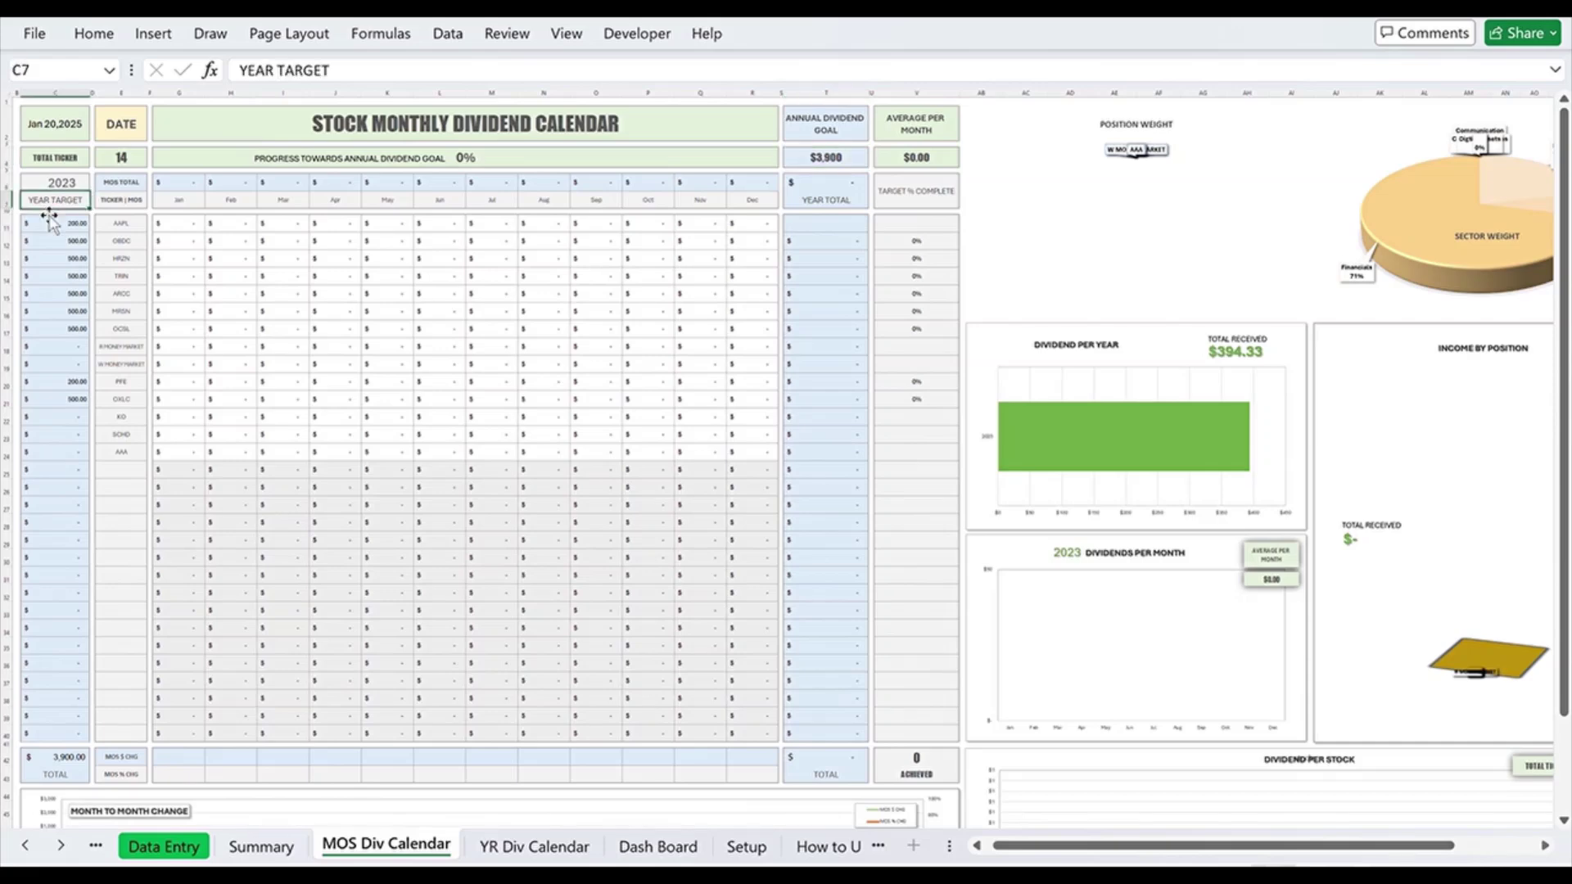
pyautogui.click(37, 179)
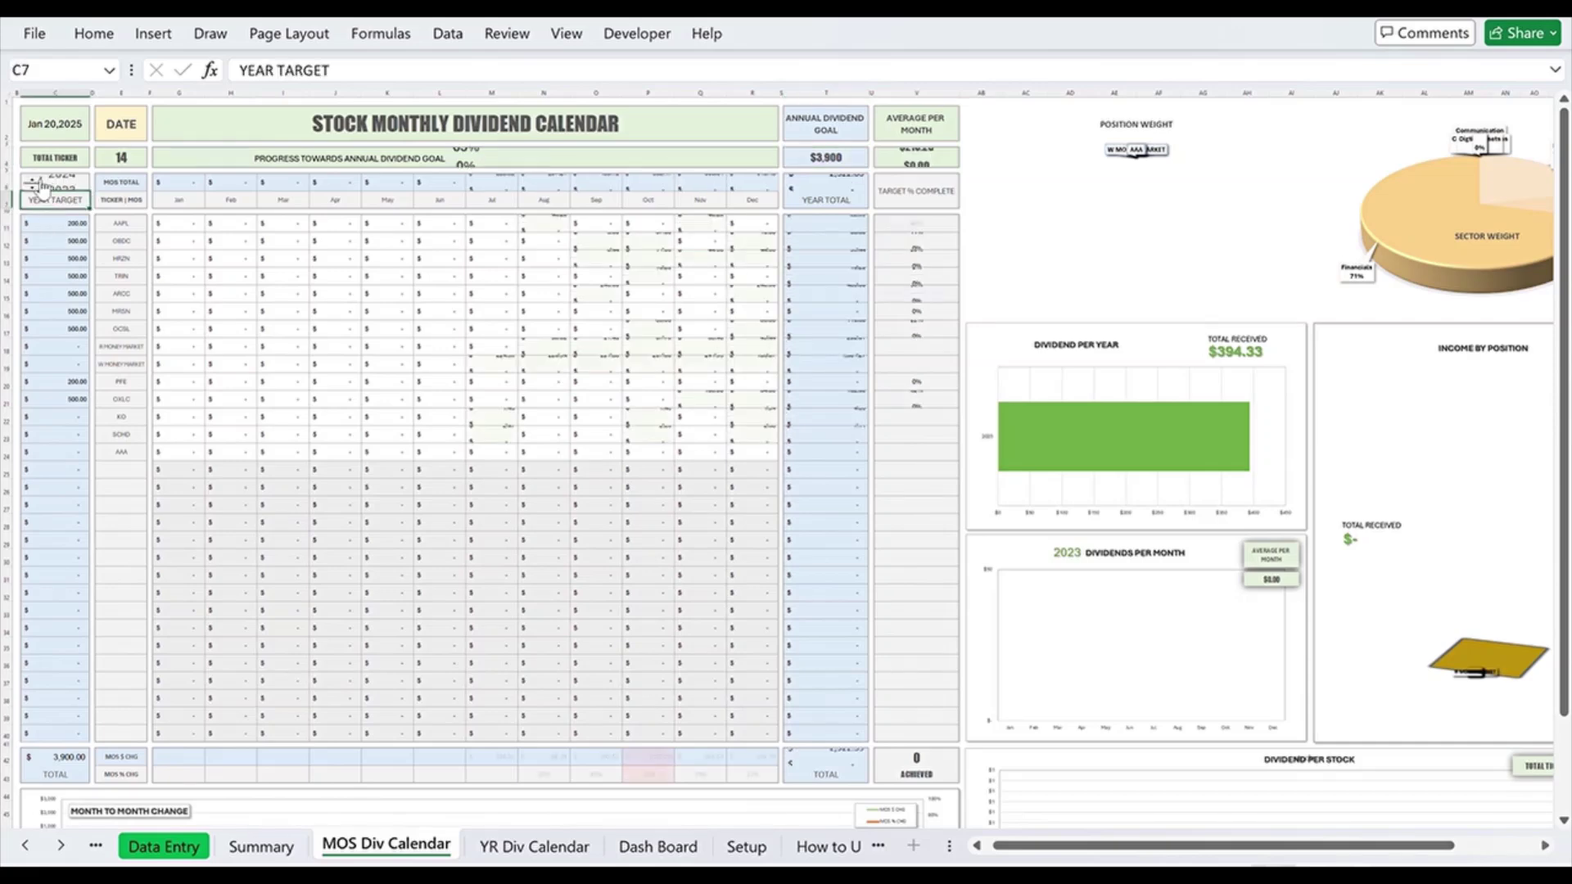
pyautogui.click(282, 169)
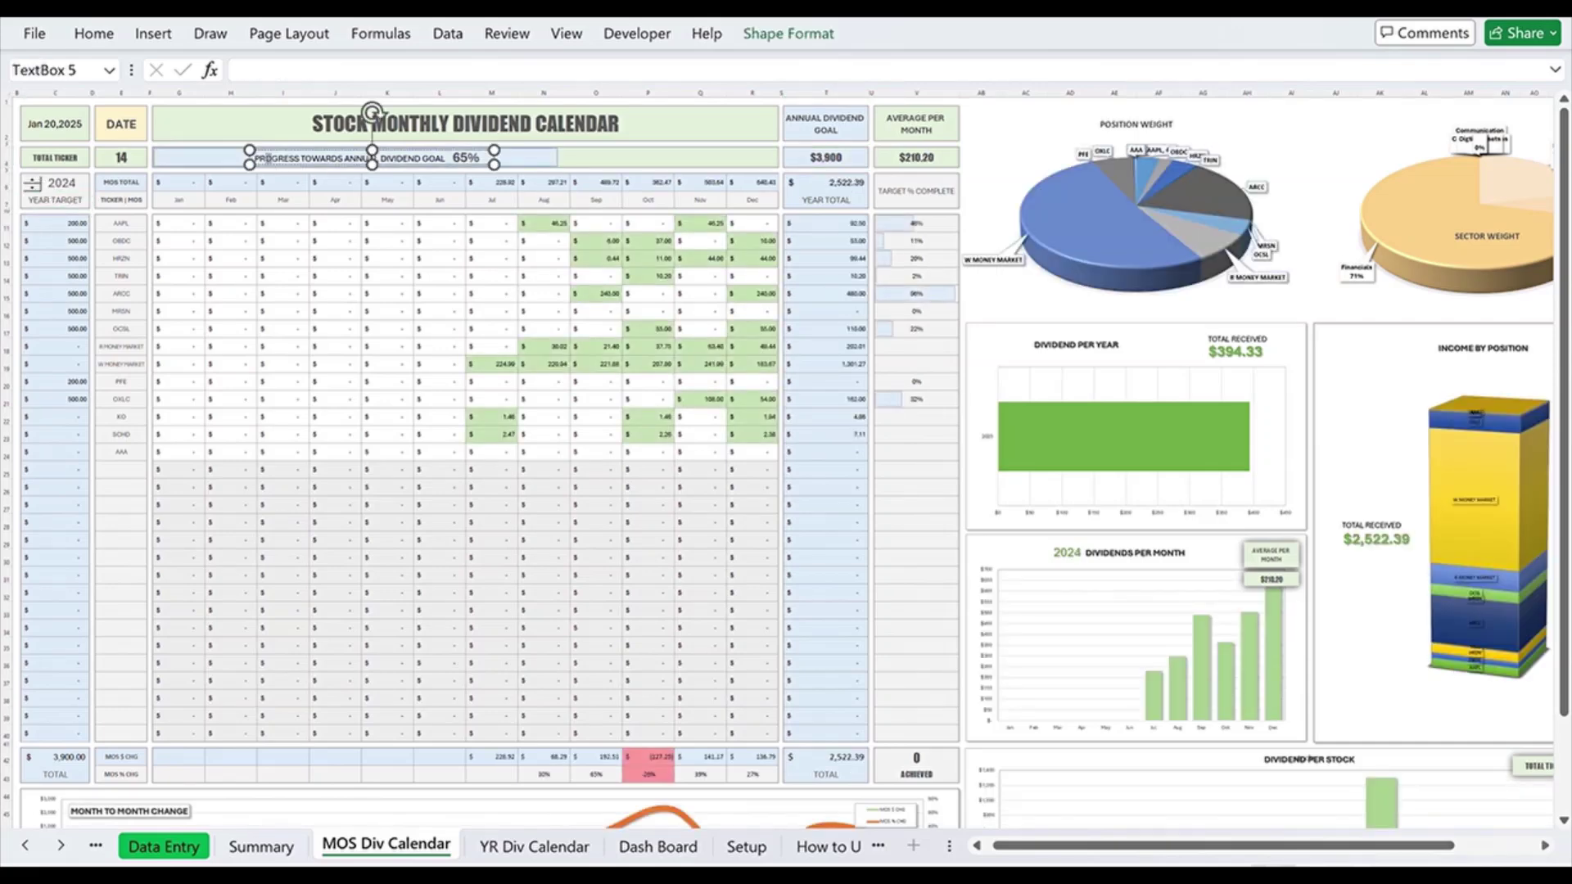
pyautogui.click(726, 850)
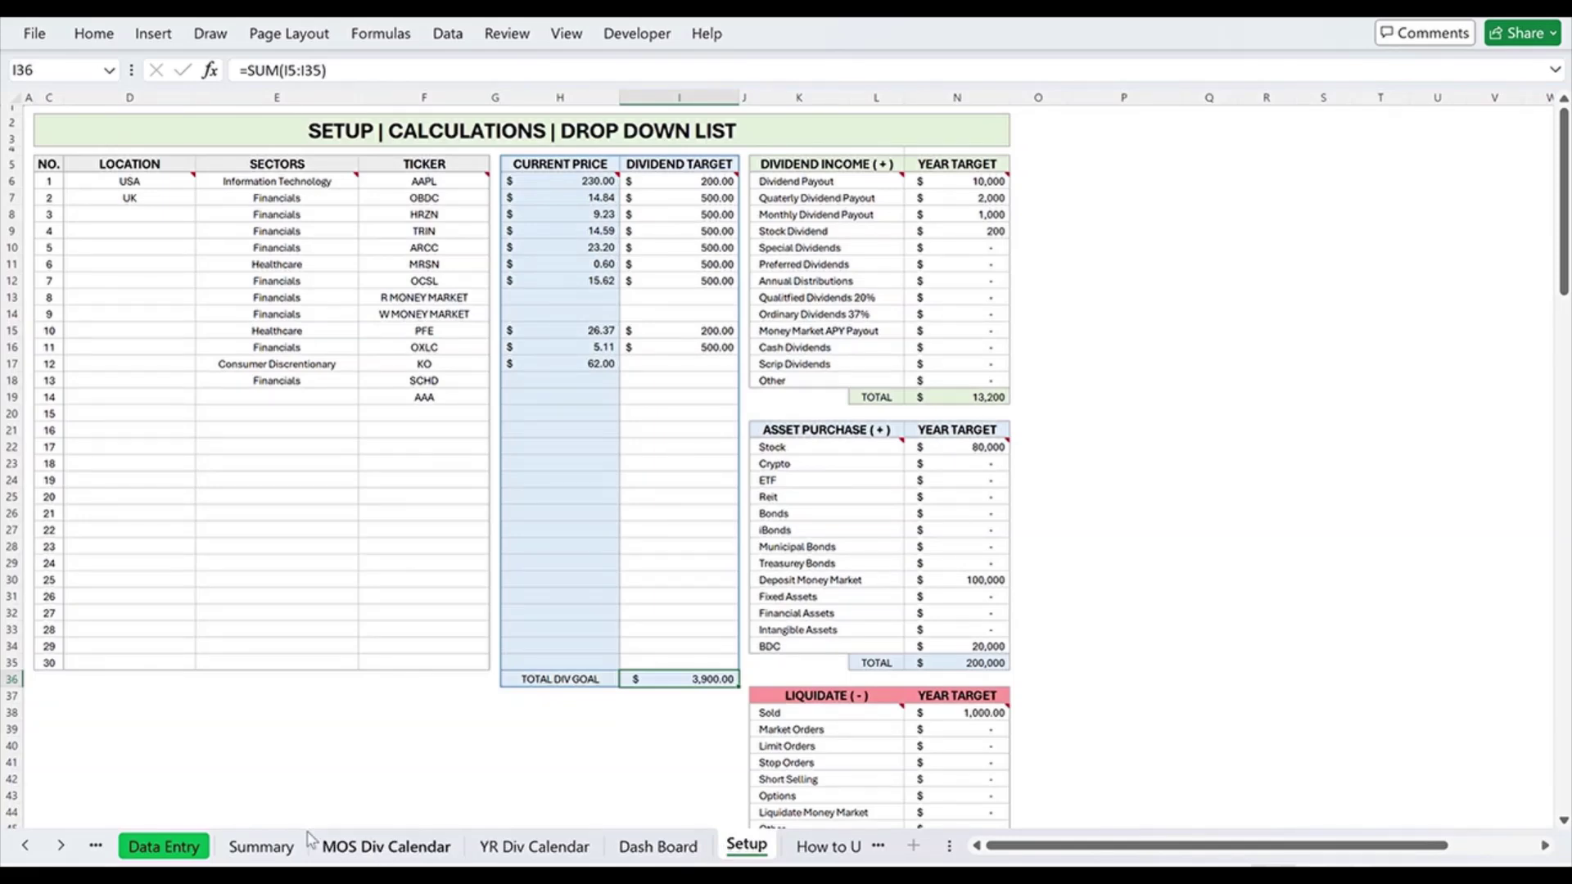
# On the Summary dashboard, choose PFE then AAPL from the ticker dropdown and scroll right to view its figures
pyautogui.click(270, 847)
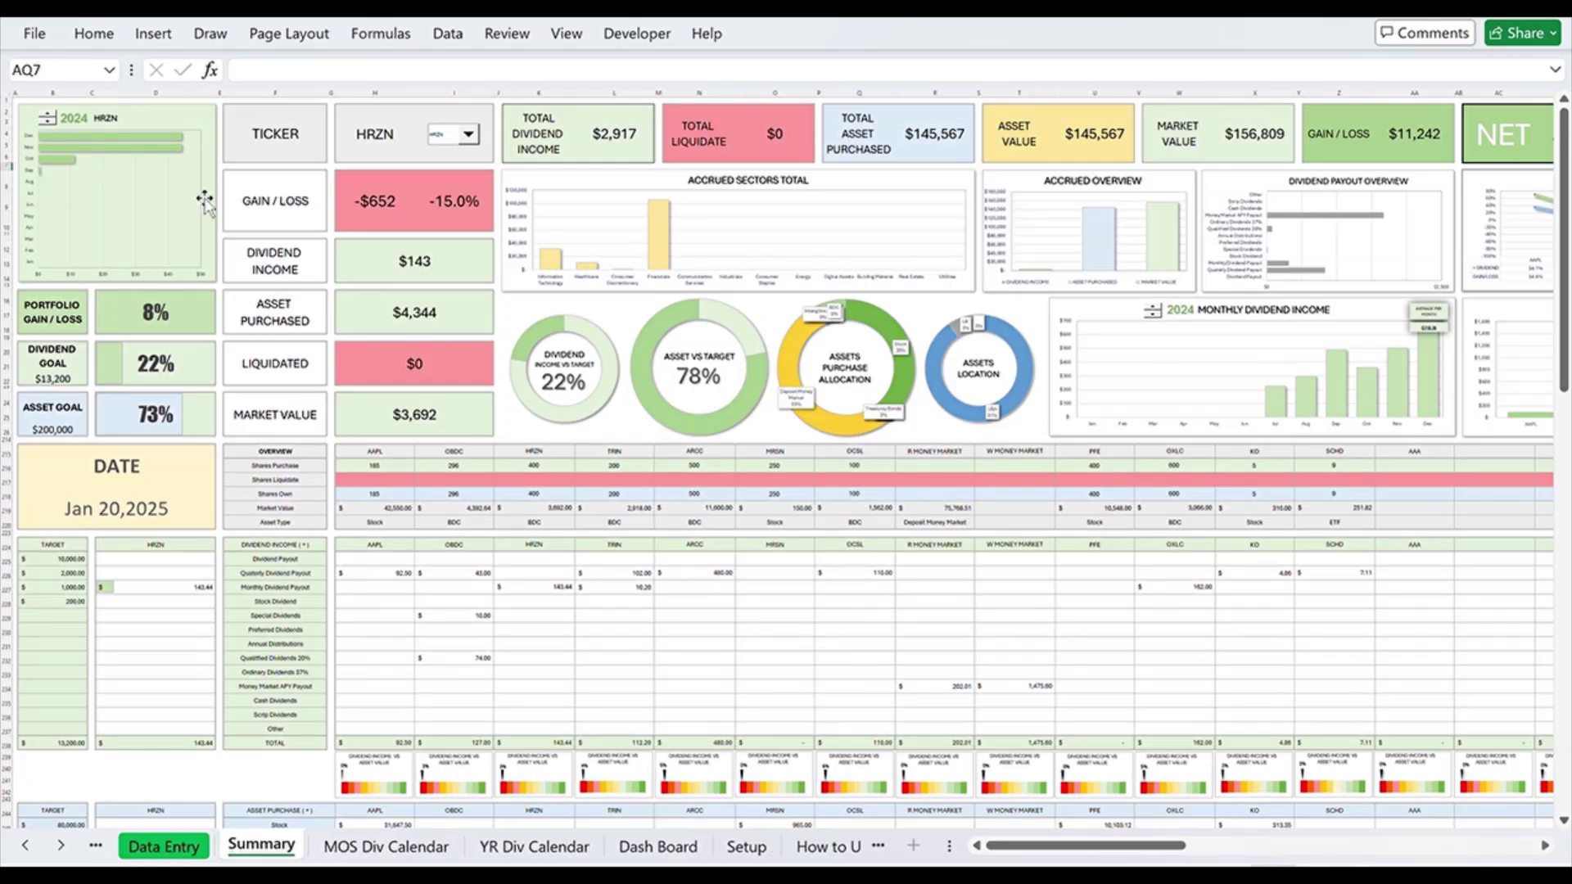
pyautogui.click(468, 133)
pyautogui.click(456, 205)
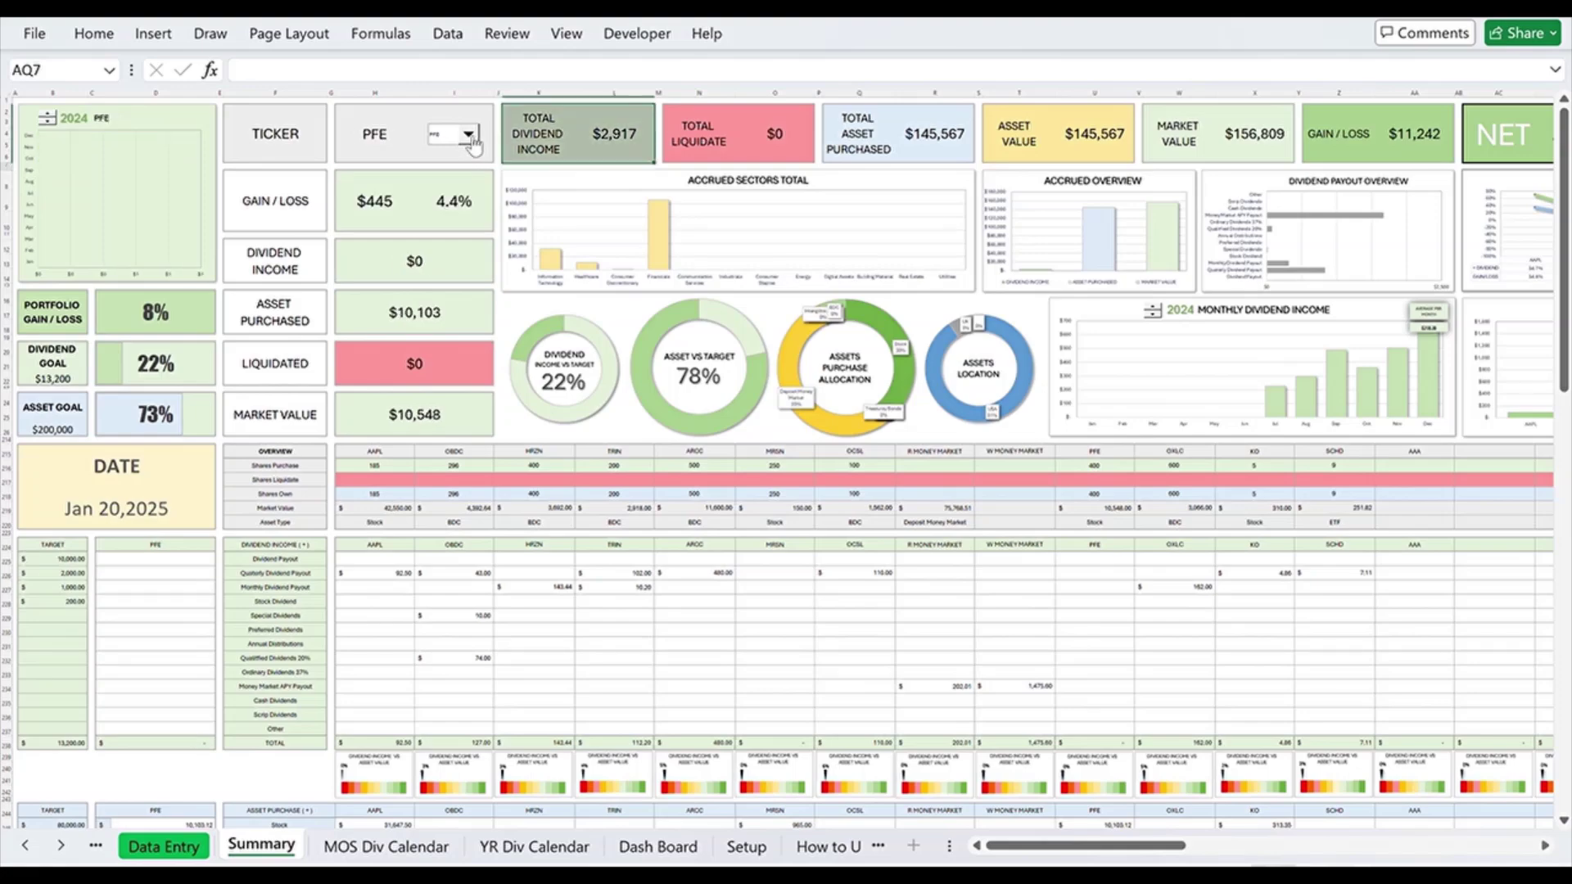
pyautogui.click(468, 133)
pyautogui.click(446, 151)
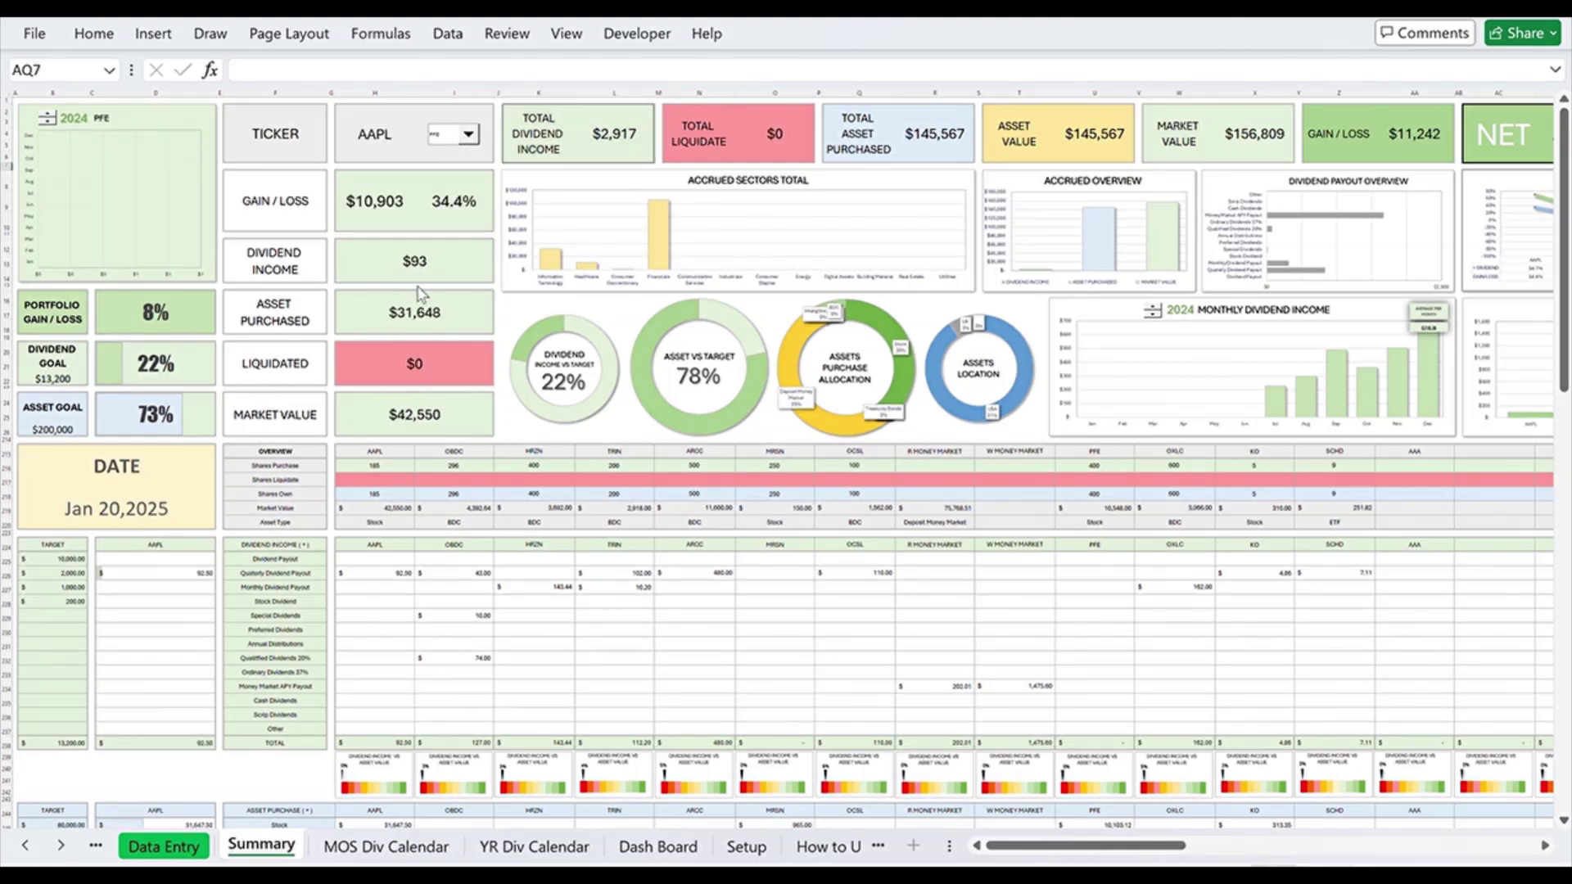
pyautogui.scroll(-12, 388, 718)
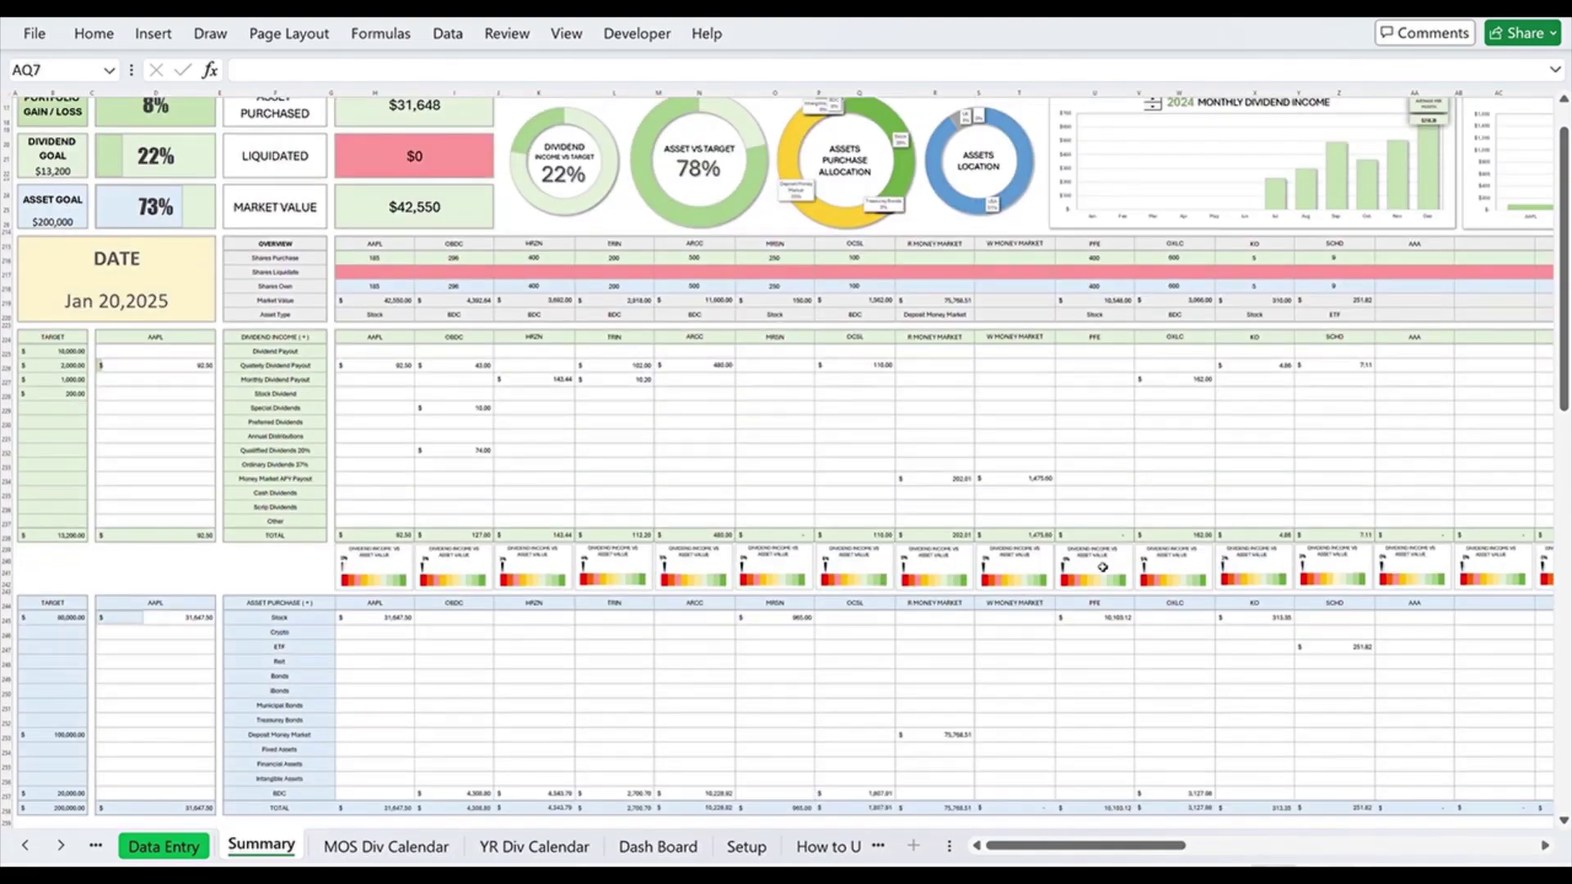
pyautogui.scroll(8, 548, 627)
pyautogui.scroll(5, 549, 627)
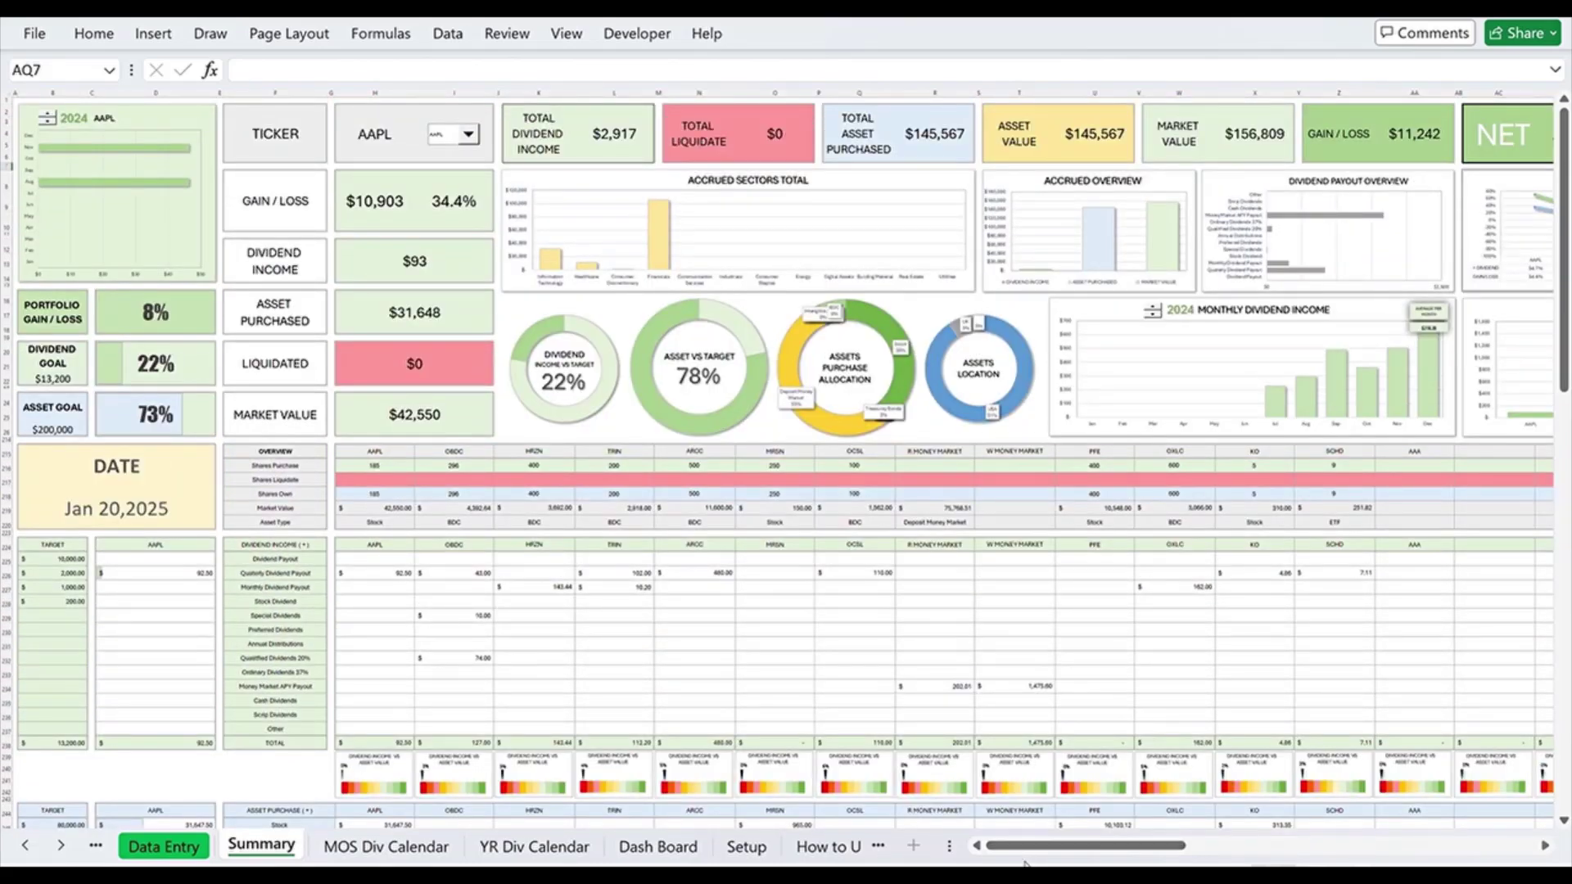
pyautogui.moveTo(1023, 846); pyautogui.dragTo(1110, 842)
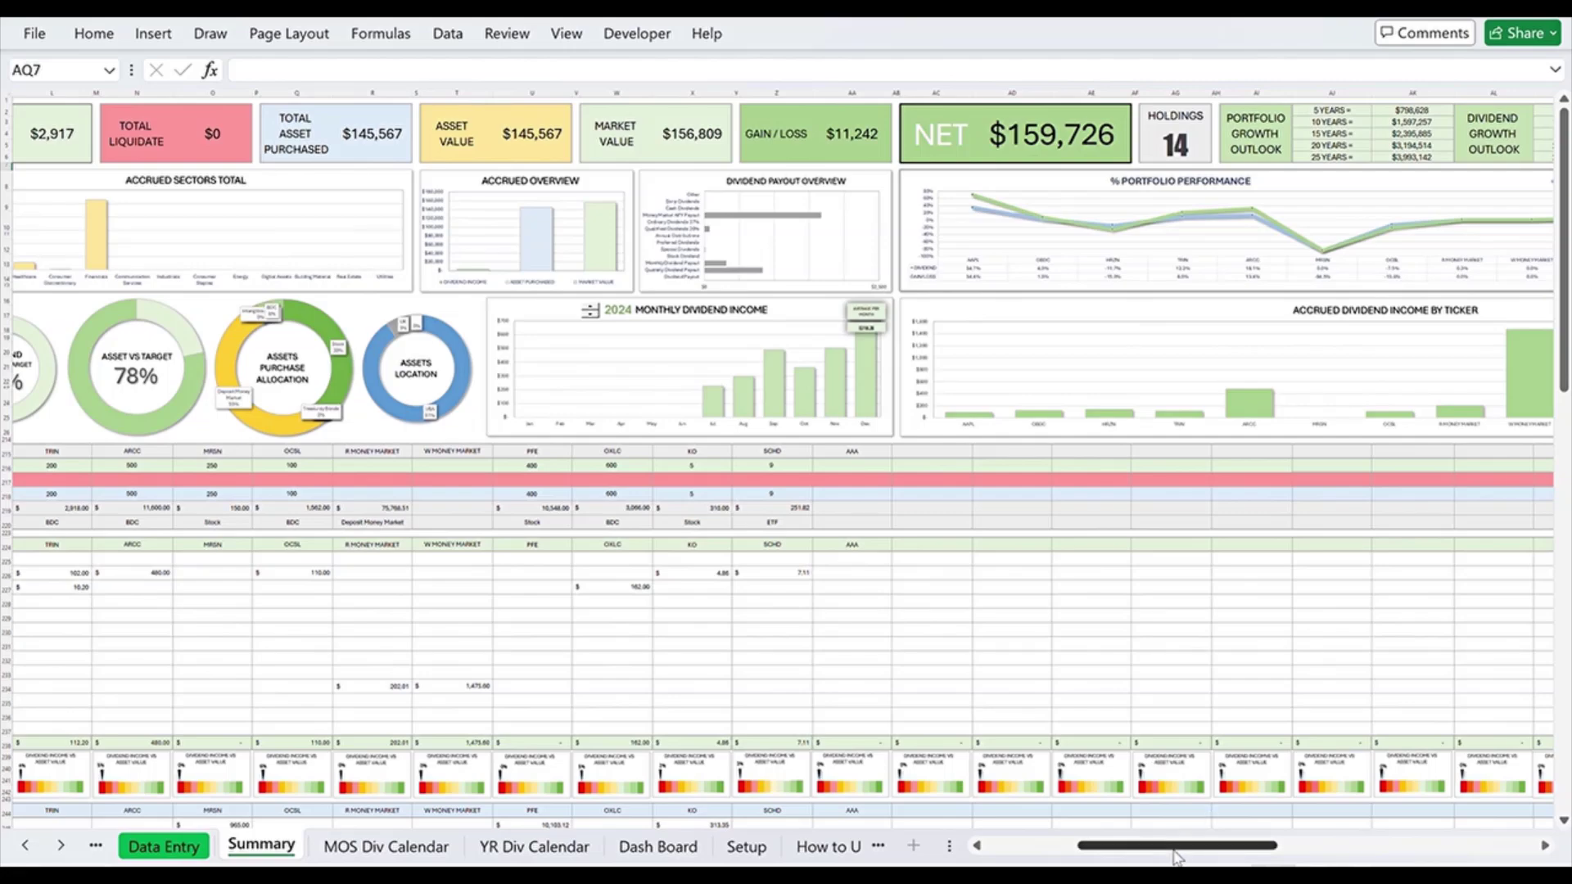
pyautogui.moveTo(1176, 851); pyautogui.dragTo(1292, 852)
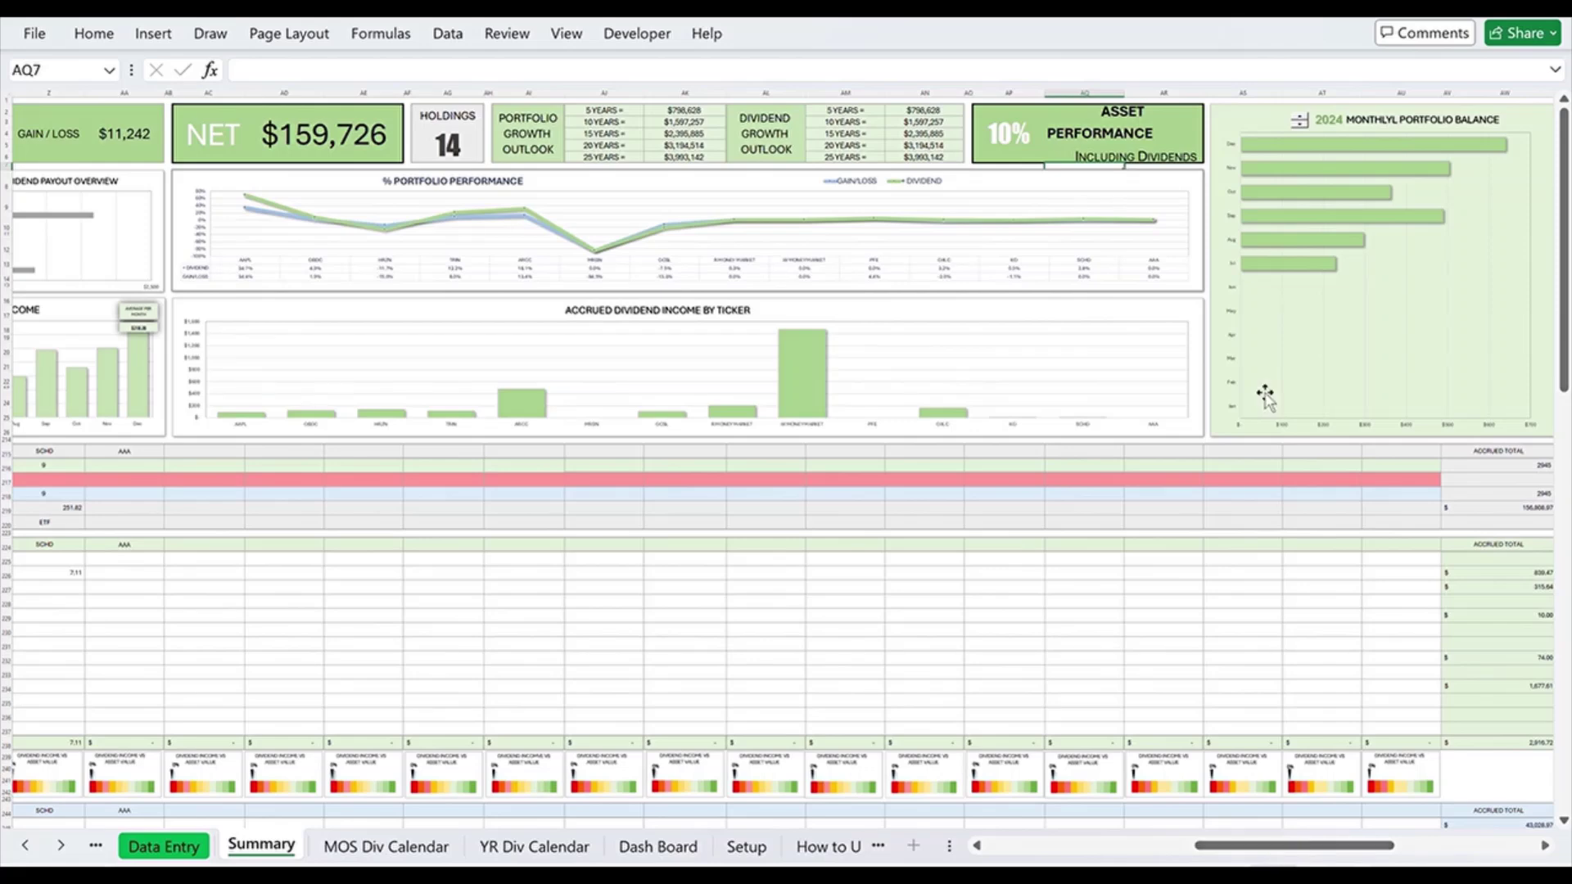
pyautogui.click(1301, 124)
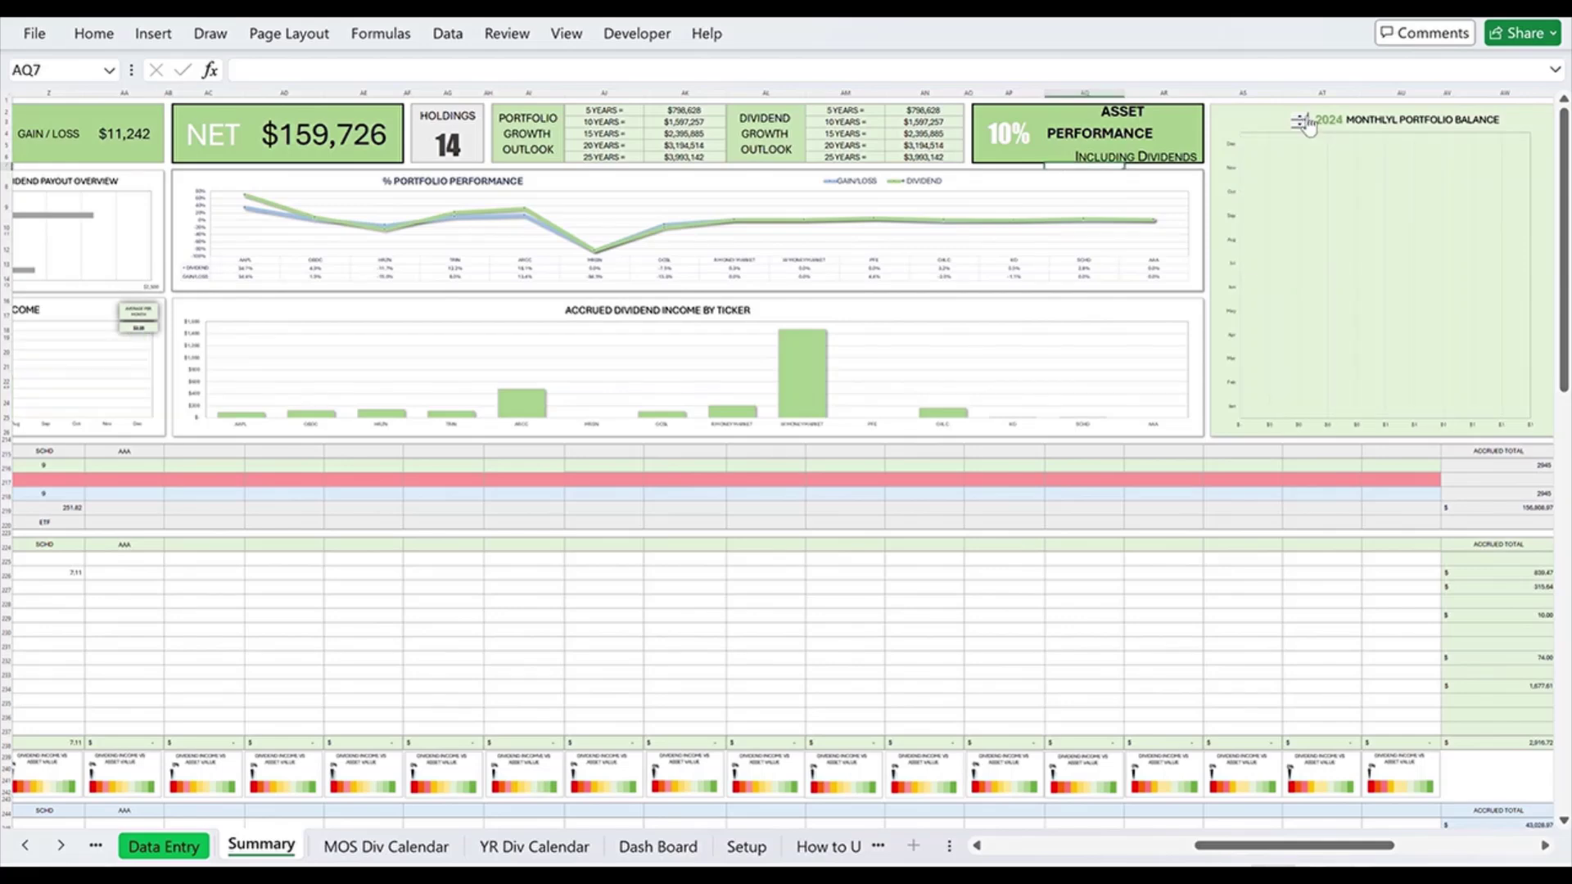
pyautogui.click(1302, 120)
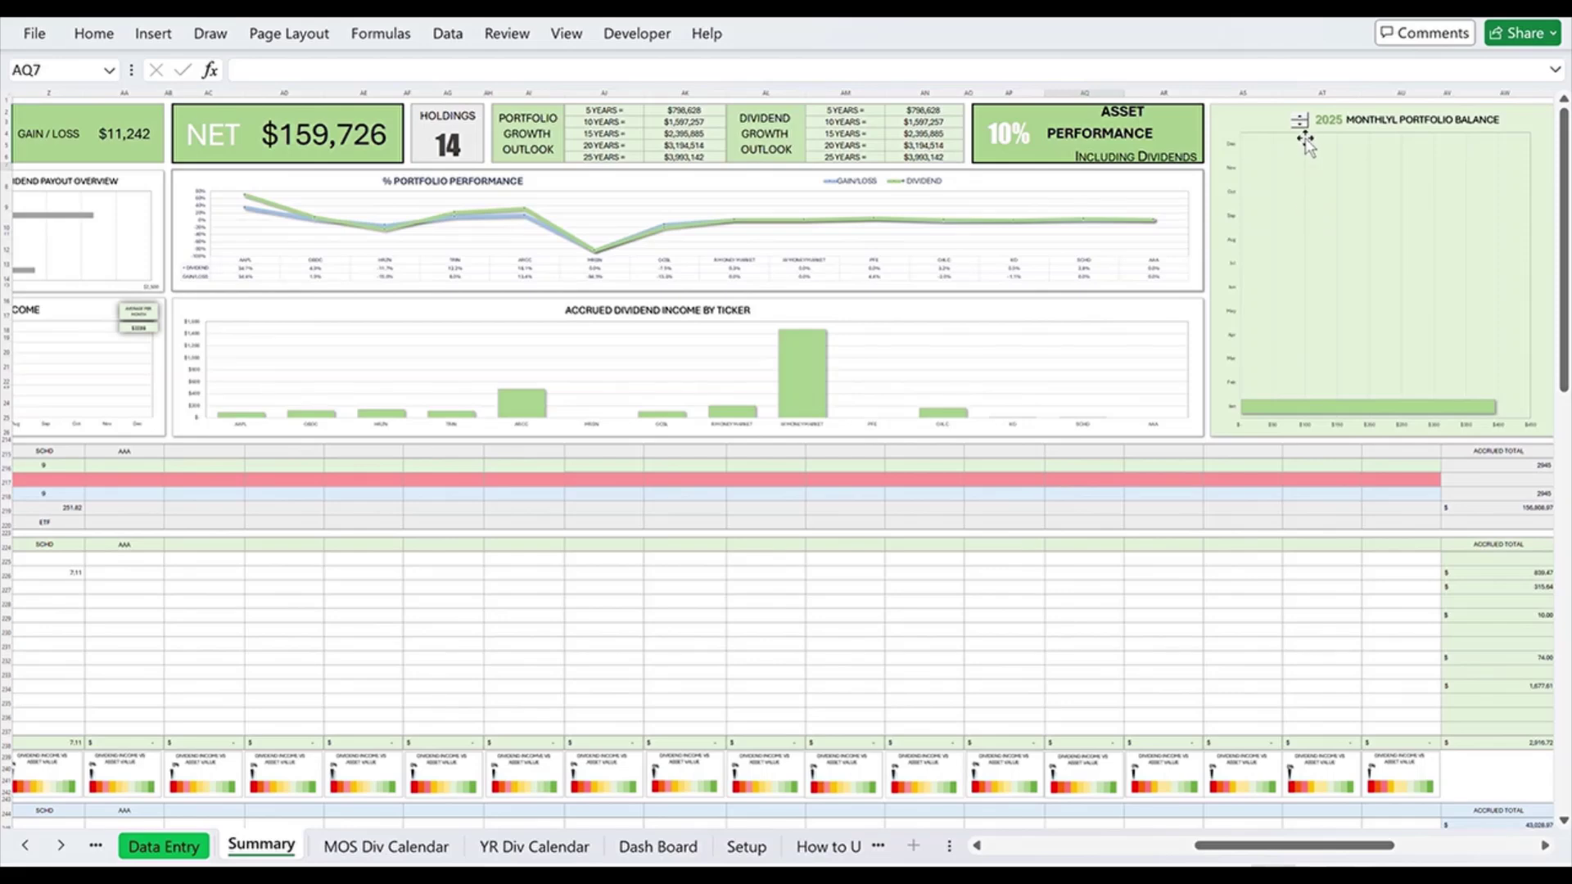
pyautogui.click(1300, 125)
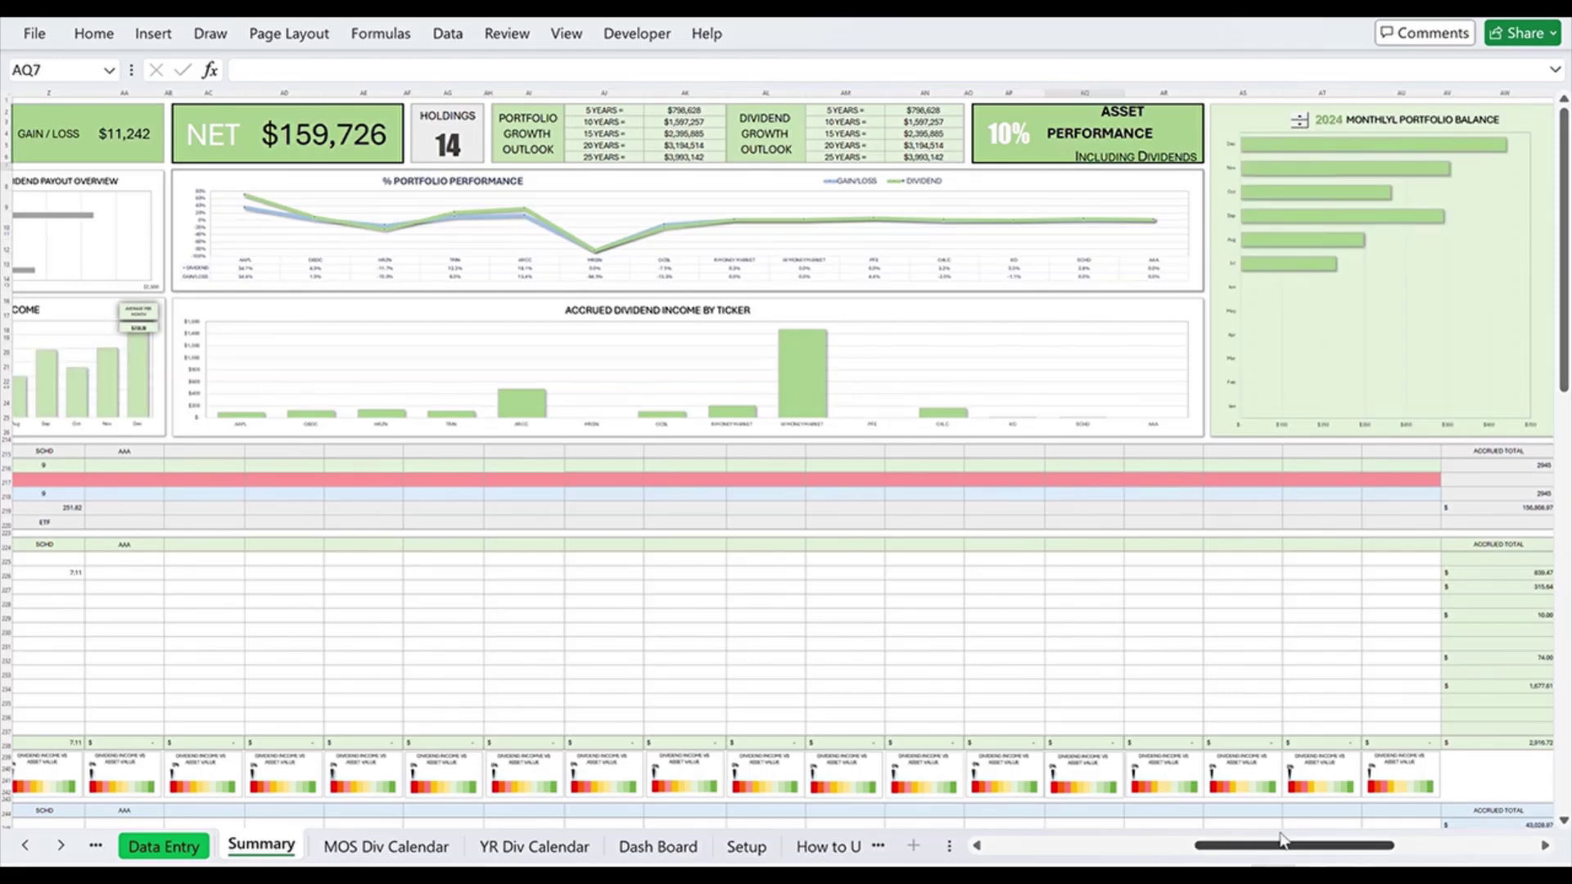
pyautogui.moveTo(1283, 839); pyautogui.dragTo(1074, 844)
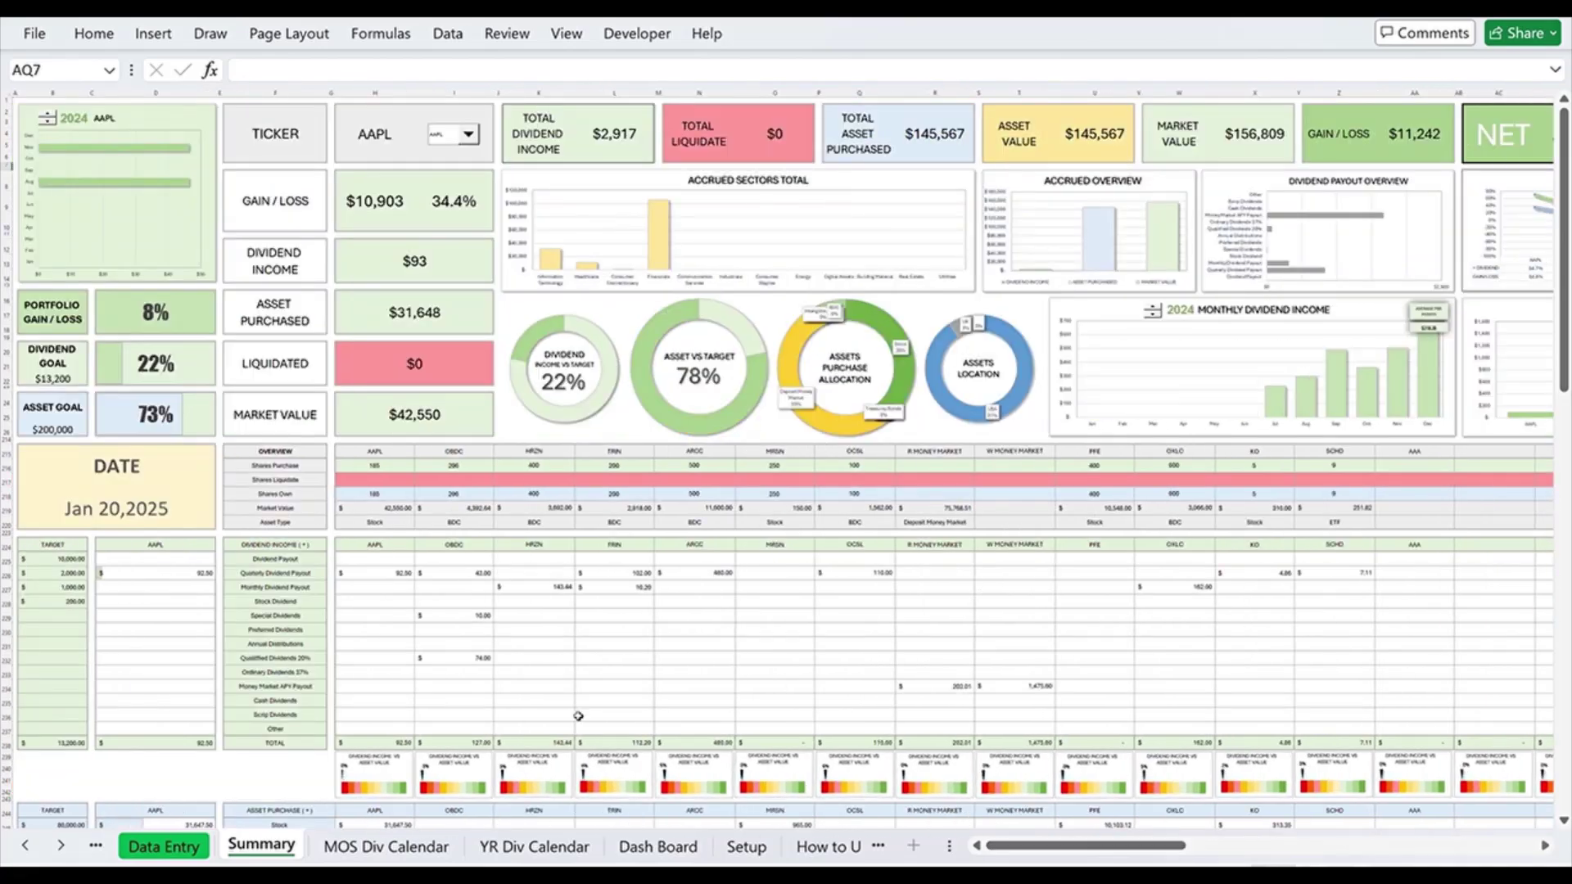
# Scroll through the Summary sheet, then return to the MOS Div Calendar at 65% of the $3,900 goal
pyautogui.scroll(-4, 662, 416)
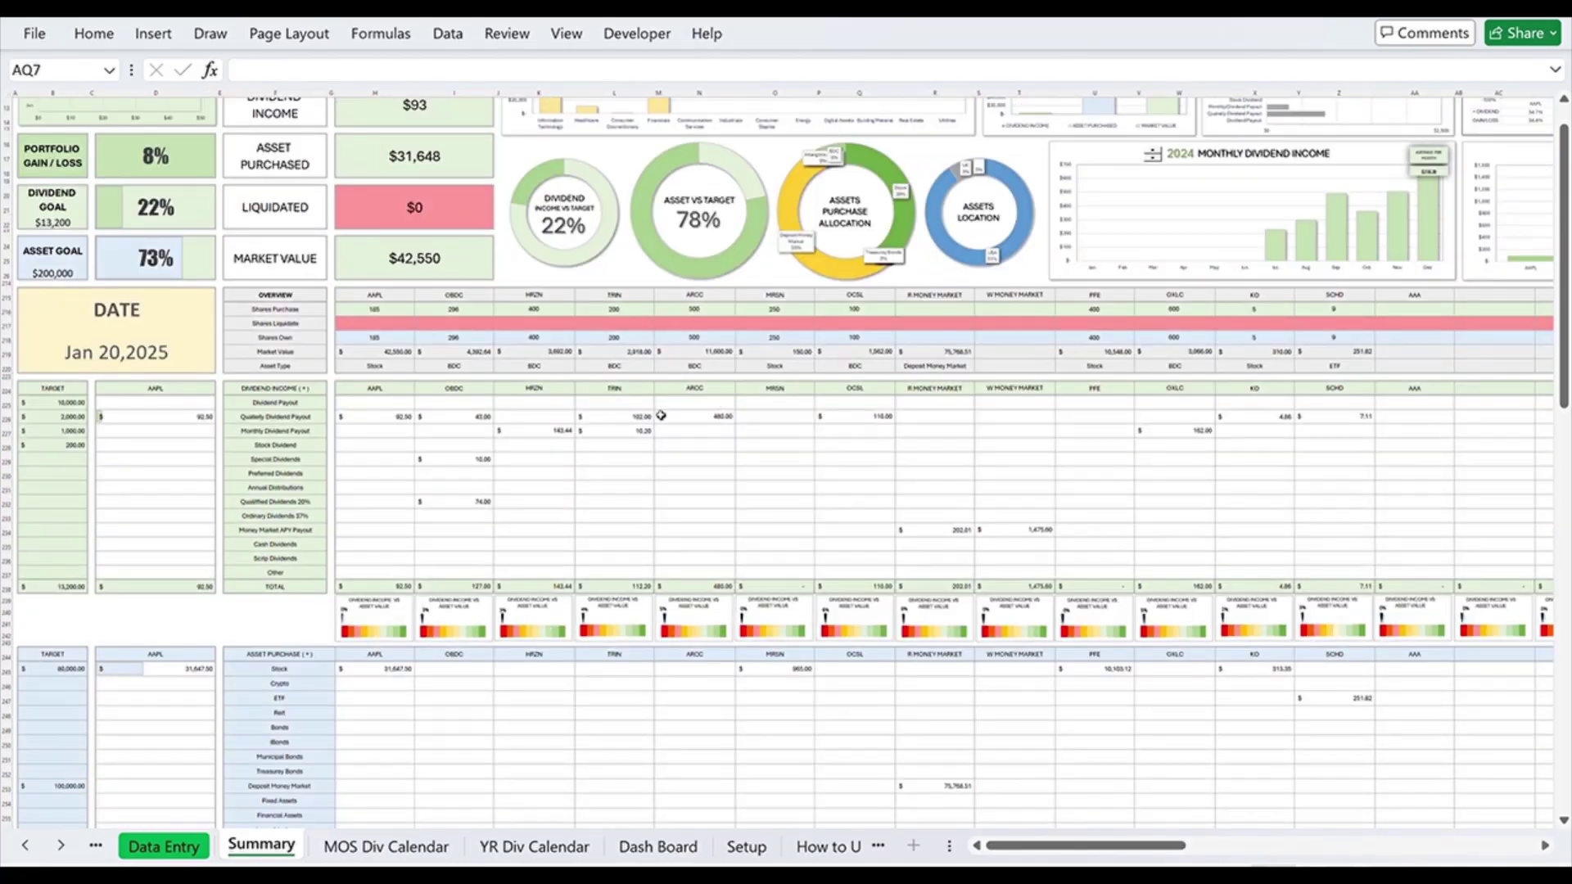
pyautogui.scroll(-4, 662, 416)
pyautogui.scroll(8, 642, 210)
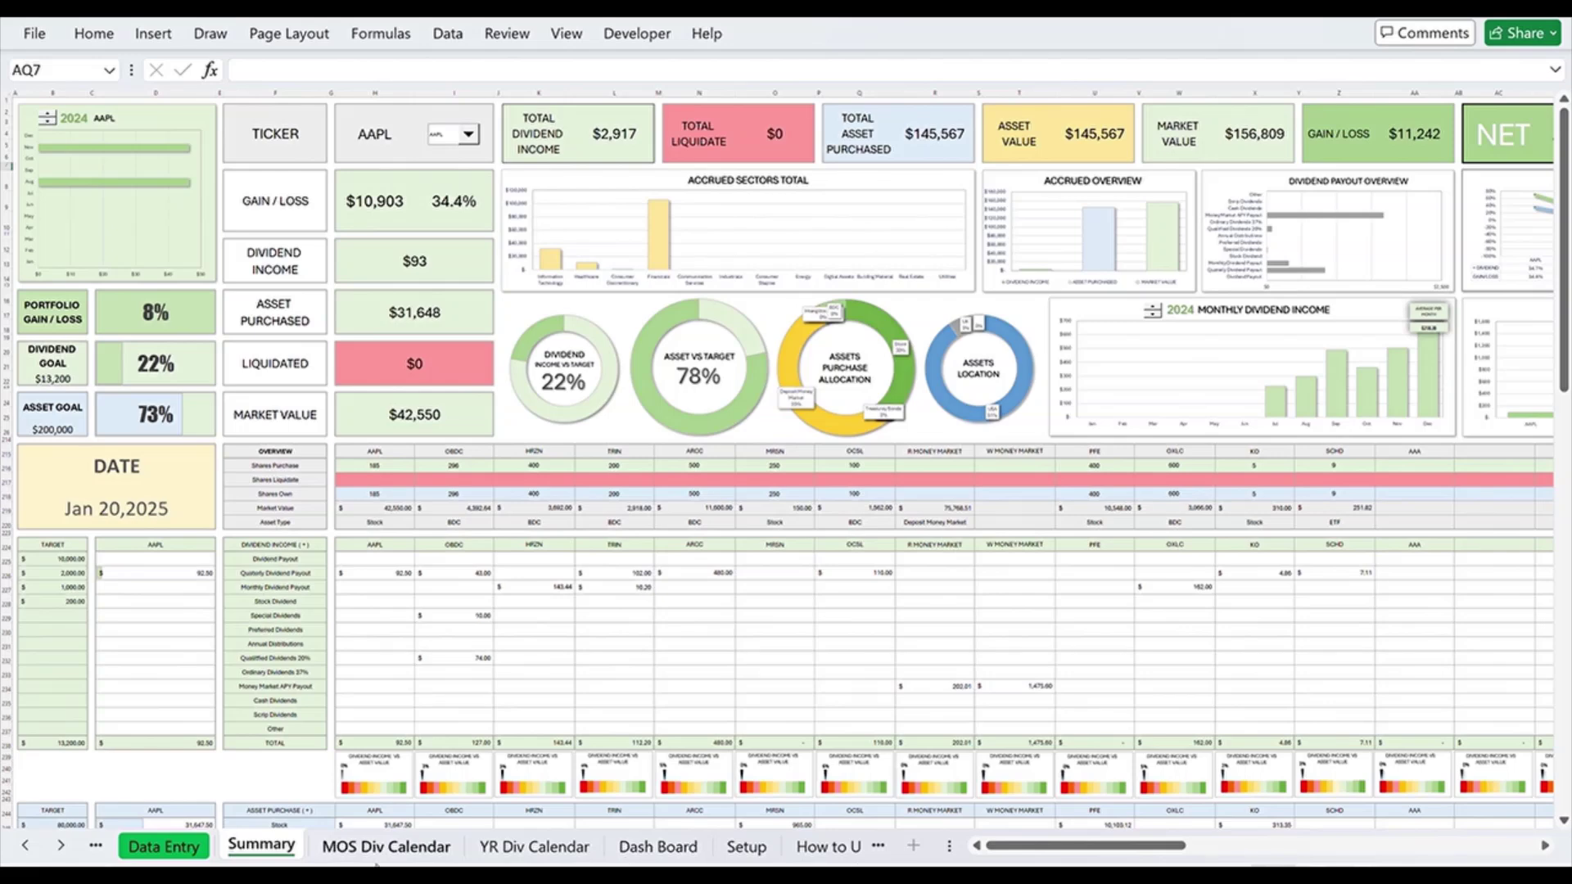
pyautogui.click(378, 857)
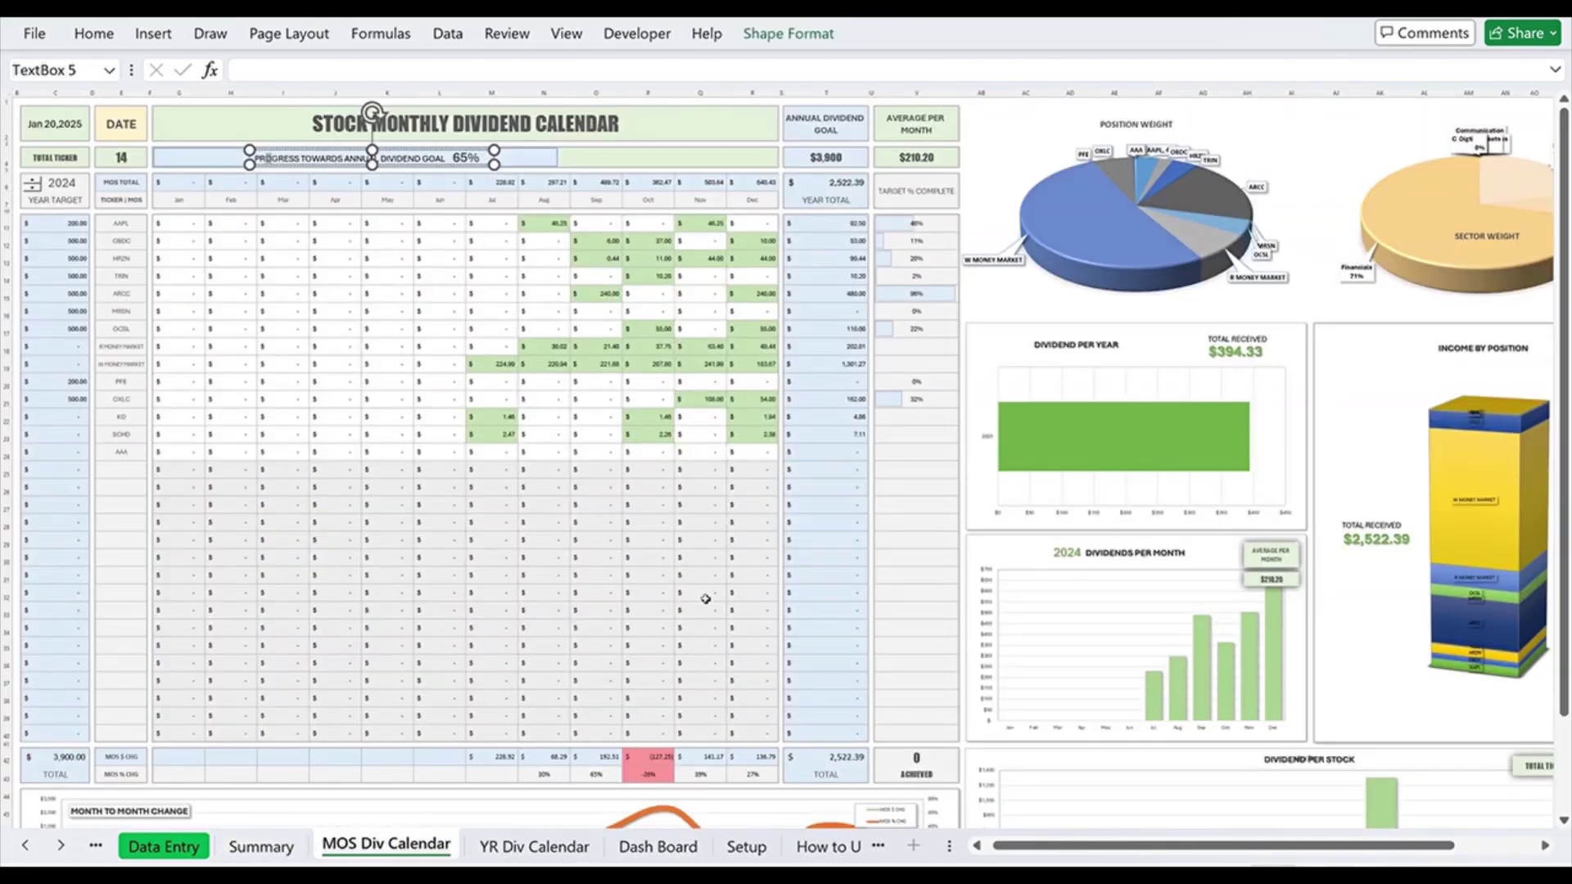